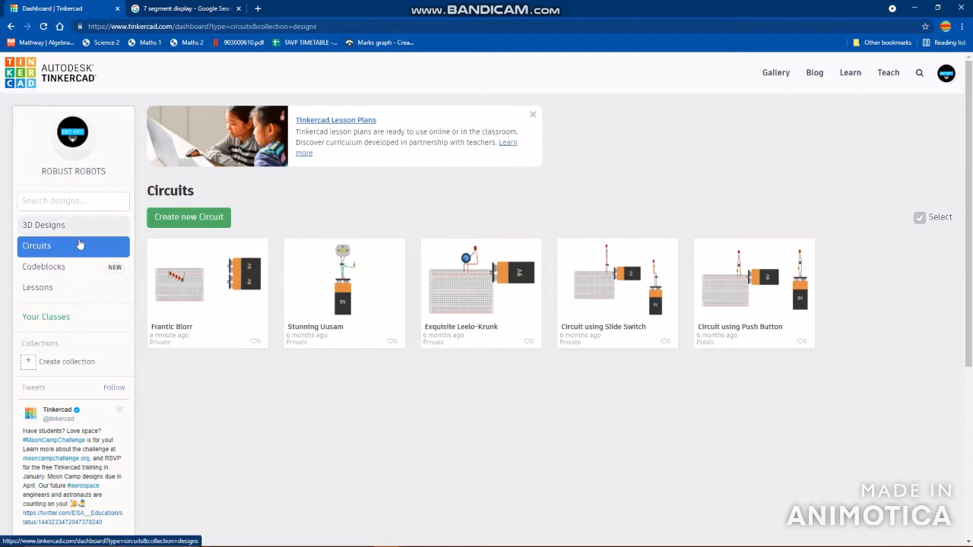
- Create a new circuit and switch the component library from the basic set to all components
{"action": "left_click", "coordinate": [186, 220]}
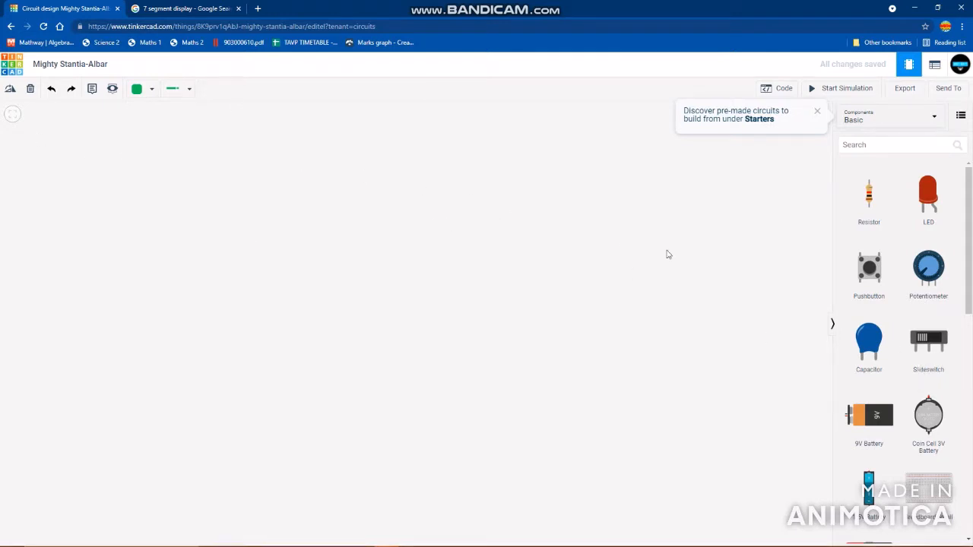
{"action": "scroll", "coordinate": [905, 304], "scroll_direction": "down", "scroll_amount": 7}
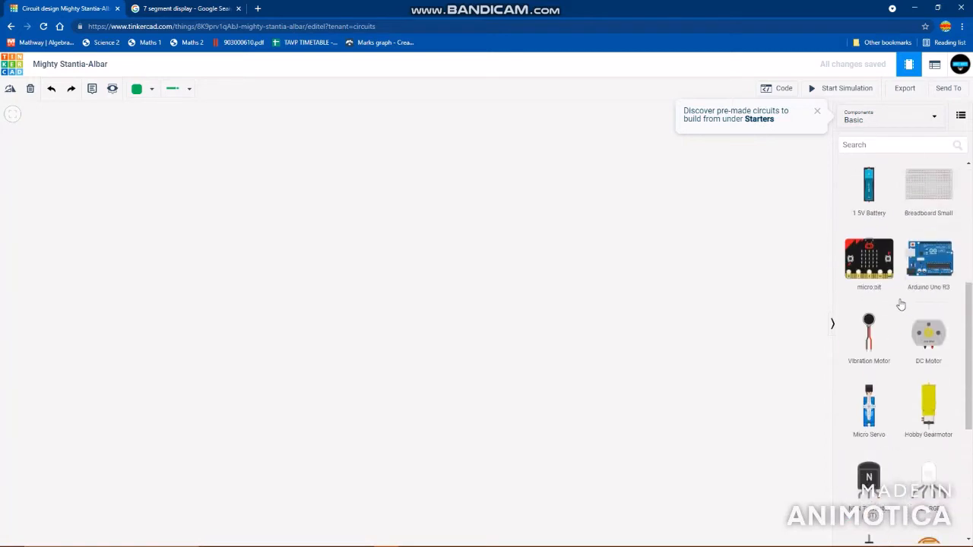
{"action": "scroll", "coordinate": [901, 304], "scroll_direction": "down", "scroll_amount": 2}
{"action": "scroll", "coordinate": [902, 312], "scroll_direction": "up", "scroll_amount": 7}
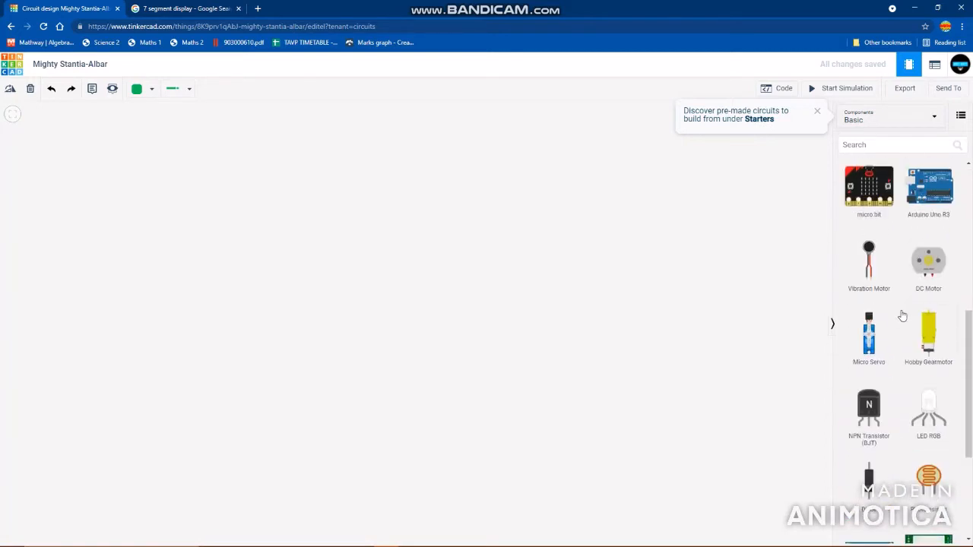
{"action": "scroll", "coordinate": [902, 315], "scroll_direction": "up", "scroll_amount": 1}
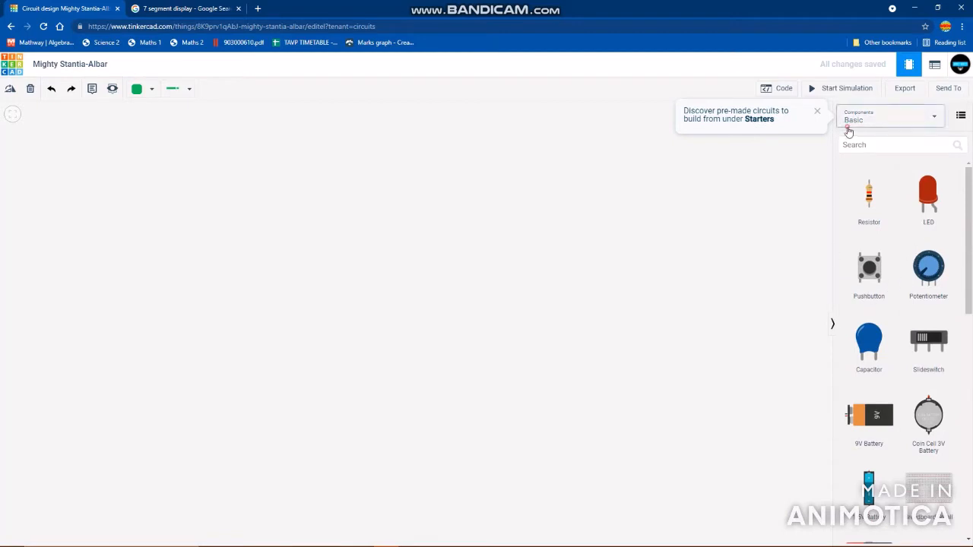
{"action": "left_click", "coordinate": [888, 122]}
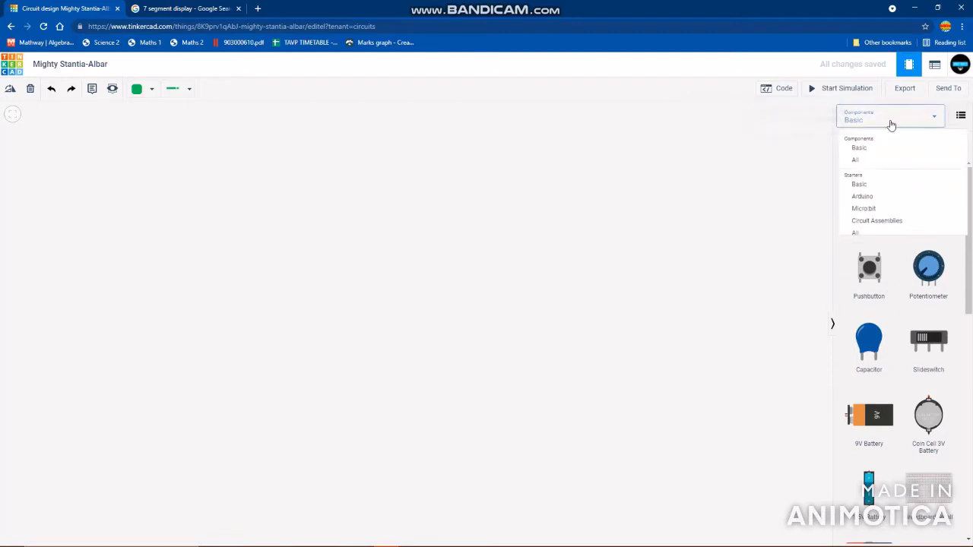
{"action": "left_click", "coordinate": [871, 161]}
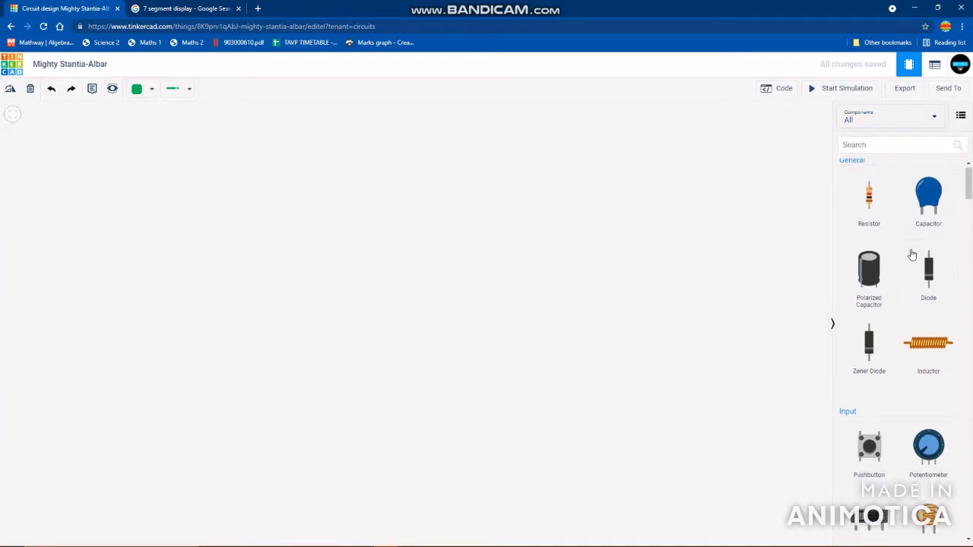
- Browse the general, input and output components in the full library, from resistors and sensors through NeoPixels, motors and displays
{"action": "scroll", "coordinate": [900, 275], "scroll_direction": "down", "scroll_amount": 6}
{"action": "scroll", "coordinate": [884, 283], "scroll_direction": "down", "scroll_amount": 2}
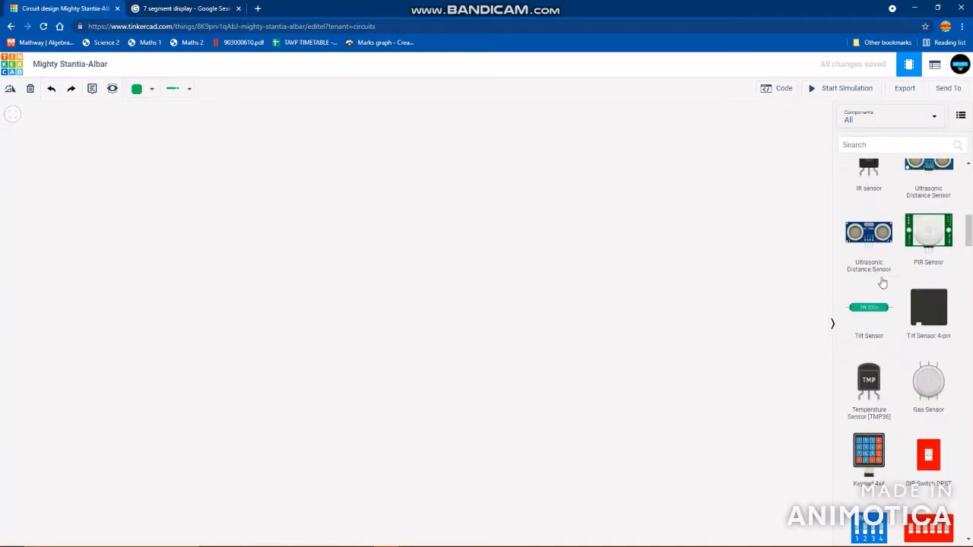
{"action": "scroll", "coordinate": [900, 304], "scroll_direction": "up", "scroll_amount": 5}
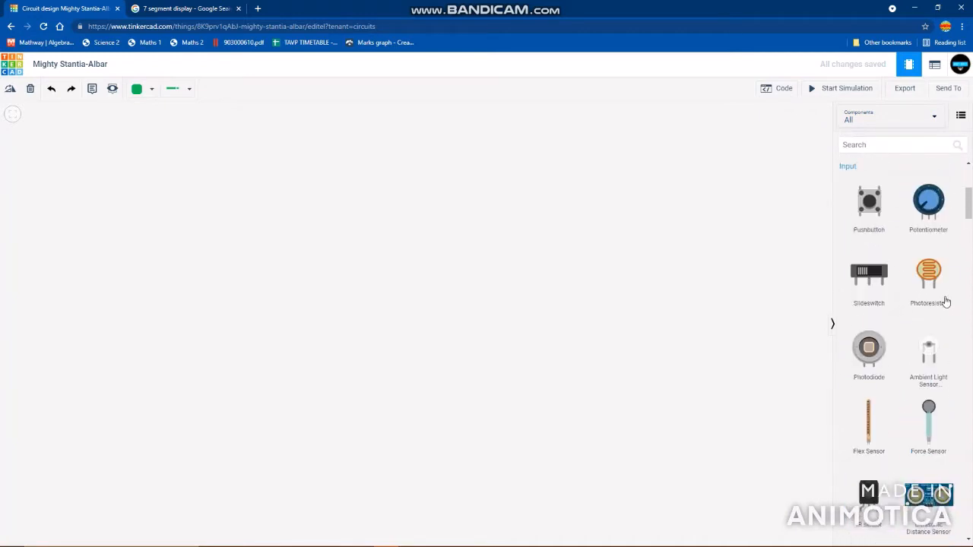
{"action": "scroll", "coordinate": [901, 323], "scroll_direction": "down", "scroll_amount": 3}
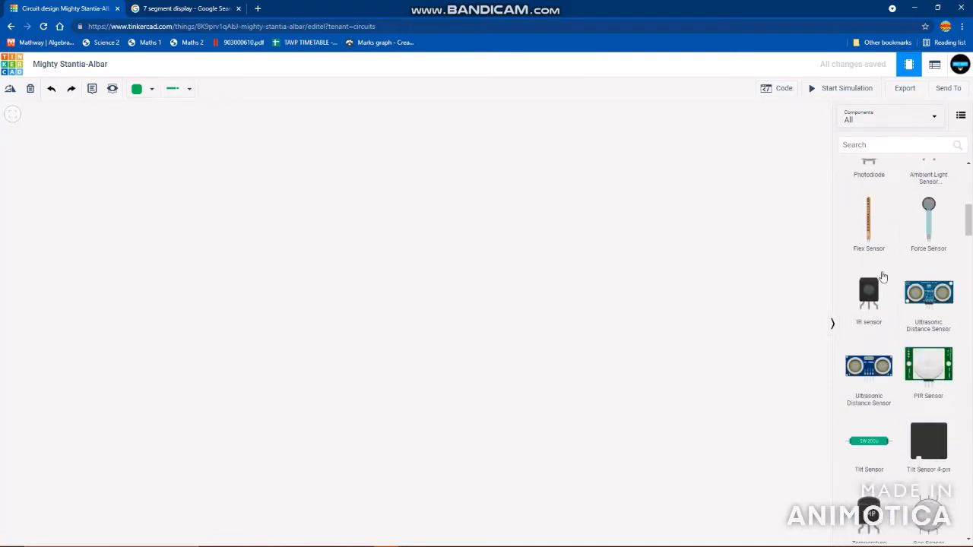
{"action": "scroll", "coordinate": [927, 281], "scroll_direction": "down", "scroll_amount": 3}
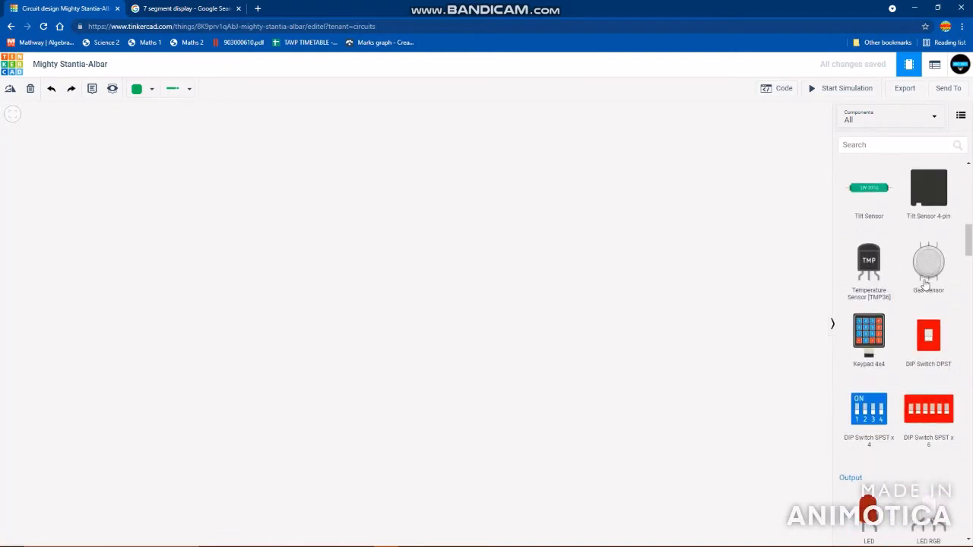
{"action": "scroll", "coordinate": [923, 302], "scroll_direction": "down", "scroll_amount": 3}
{"action": "scroll", "coordinate": [923, 299], "scroll_direction": "up", "scroll_amount": 1}
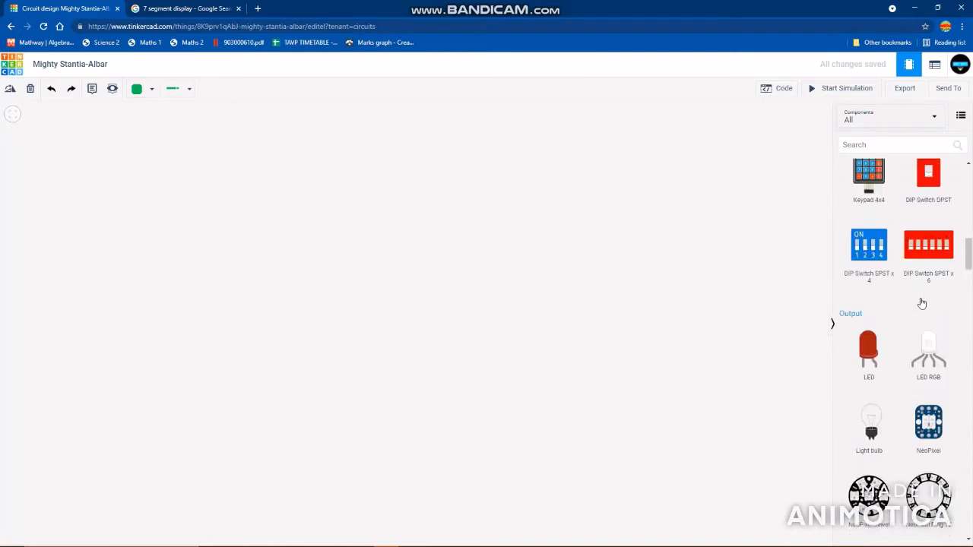
{"action": "scroll", "coordinate": [917, 285], "scroll_direction": "down", "scroll_amount": 3}
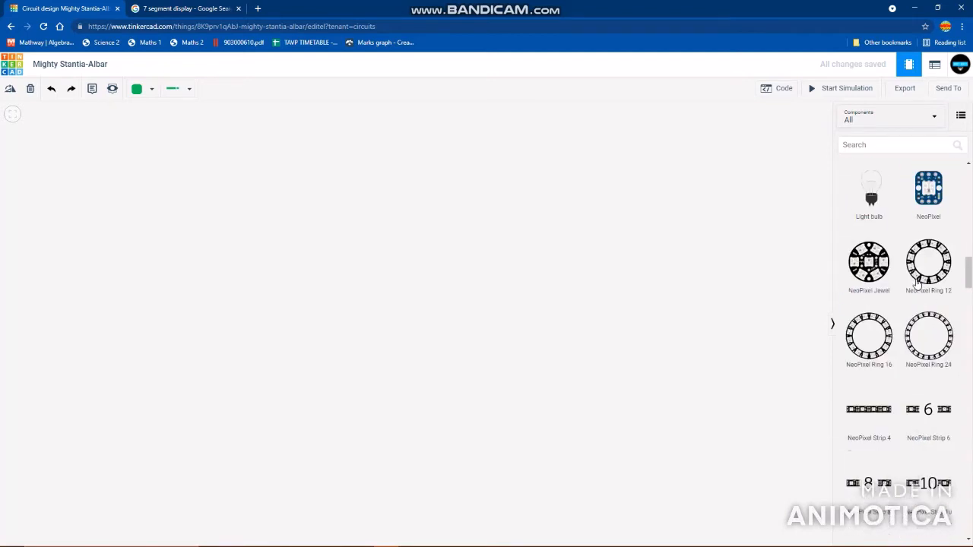
{"action": "scroll", "coordinate": [918, 287], "scroll_direction": "up", "scroll_amount": 1}
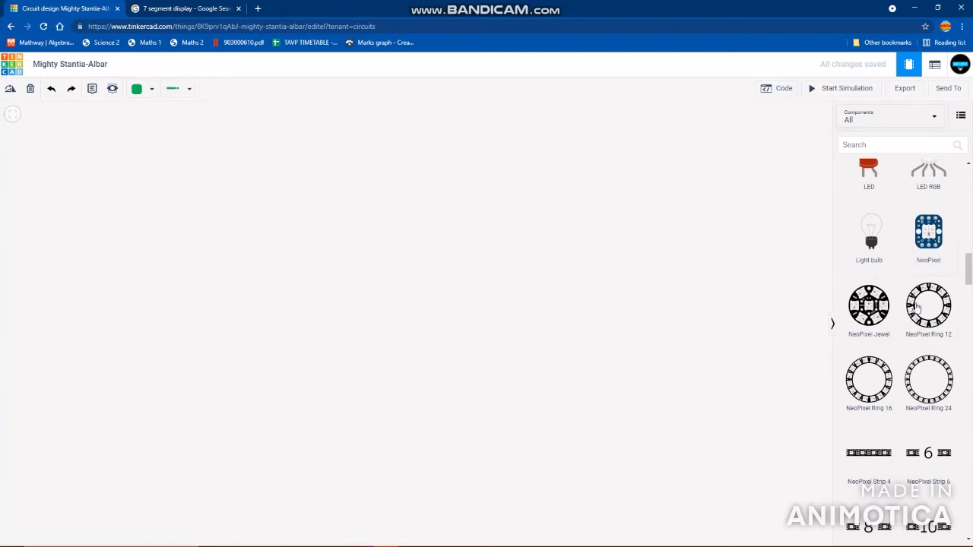
{"action": "scroll", "coordinate": [916, 305], "scroll_direction": "down", "scroll_amount": 1}
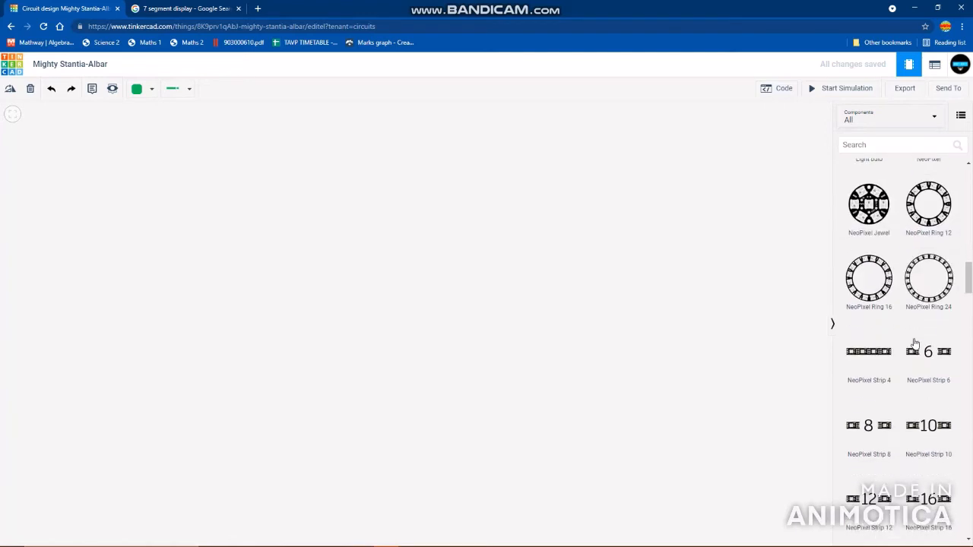
{"action": "scroll", "coordinate": [915, 344], "scroll_direction": "down", "scroll_amount": 2}
{"action": "scroll", "coordinate": [895, 282], "scroll_direction": "up", "scroll_amount": 2}
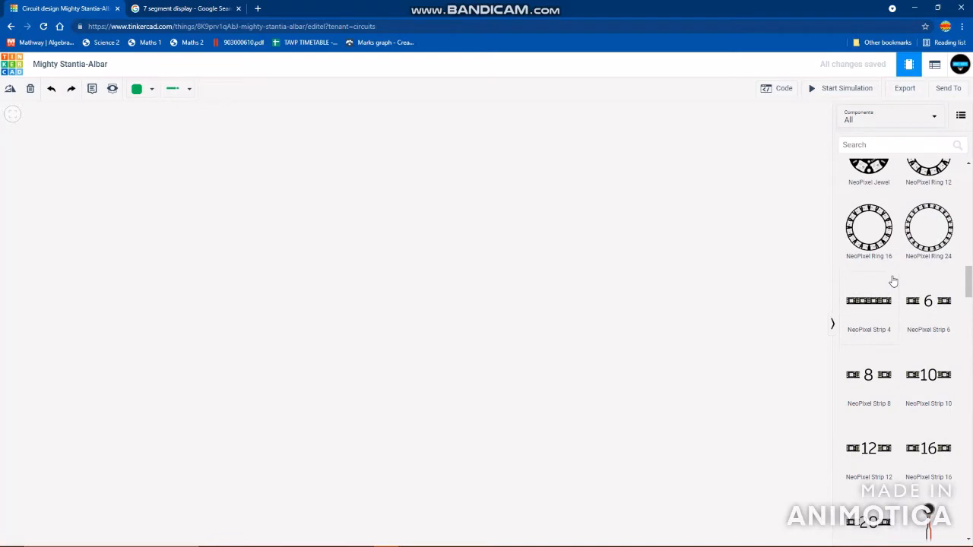
{"action": "scroll", "coordinate": [893, 282], "scroll_direction": "down", "scroll_amount": 2}
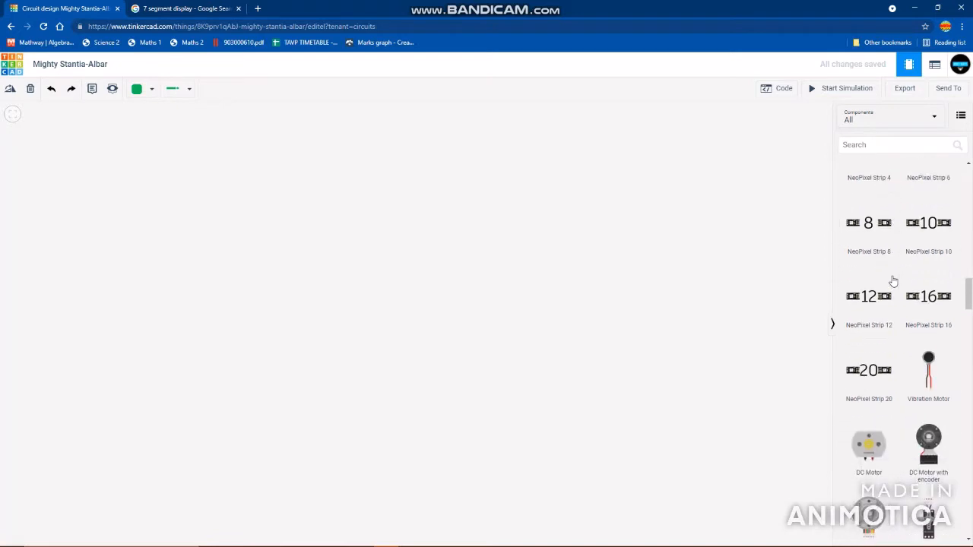
{"action": "scroll", "coordinate": [914, 304], "scroll_direction": "down", "scroll_amount": 3}
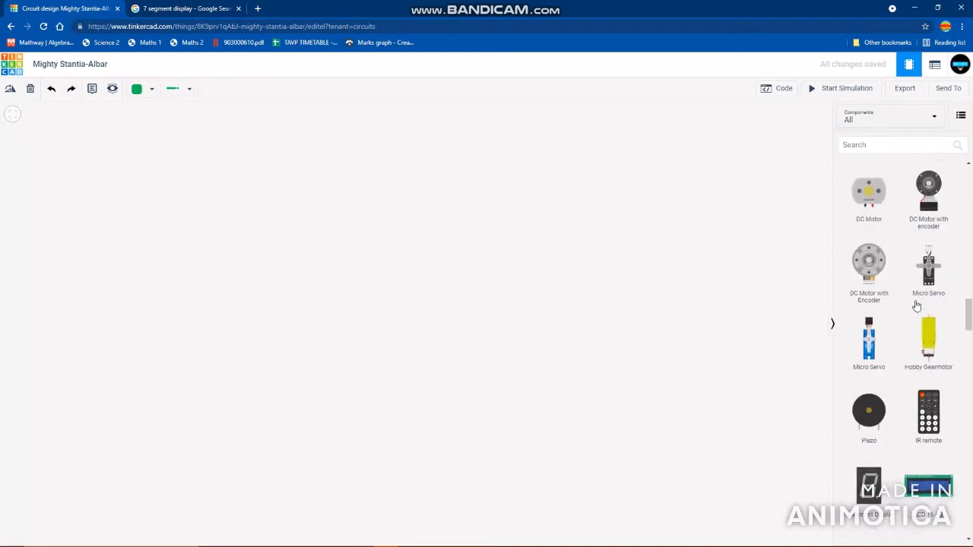
{"action": "scroll", "coordinate": [917, 301], "scroll_direction": "up", "scroll_amount": 1}
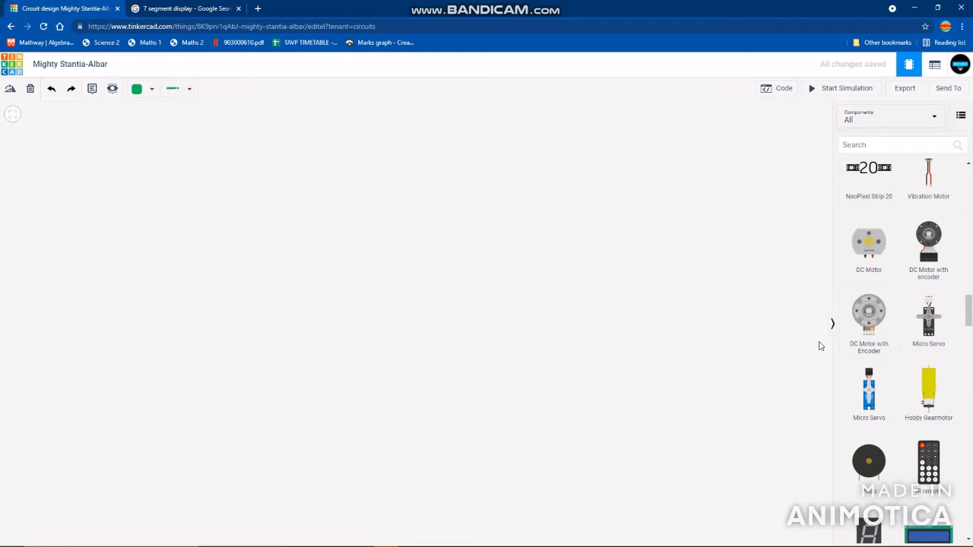
{"action": "scroll", "coordinate": [920, 380], "scroll_direction": "down", "scroll_amount": 4}
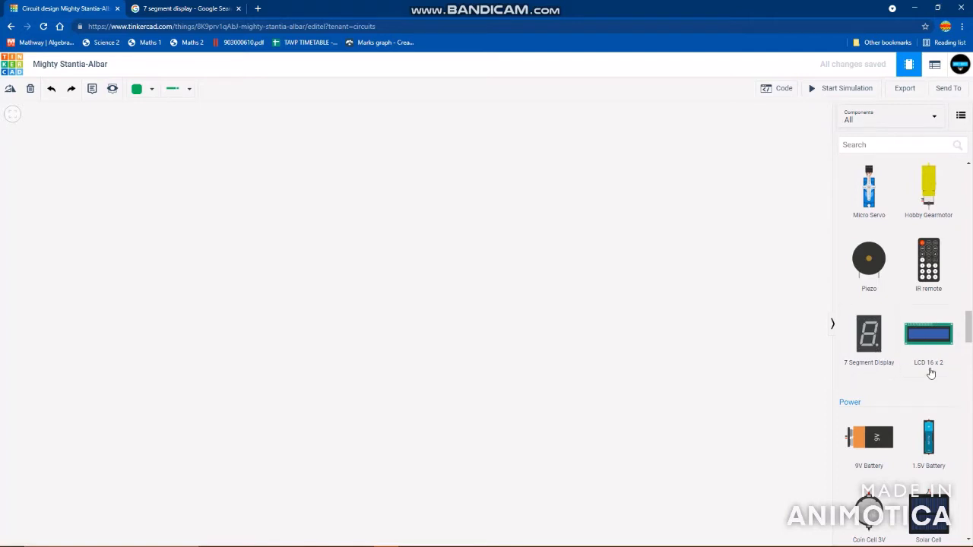
- Browse the power, breadboard, microcontroller, instrument, integrated circuit, power control and logic components down to the end of the library
{"action": "scroll", "coordinate": [919, 312], "scroll_direction": "down", "scroll_amount": 3}
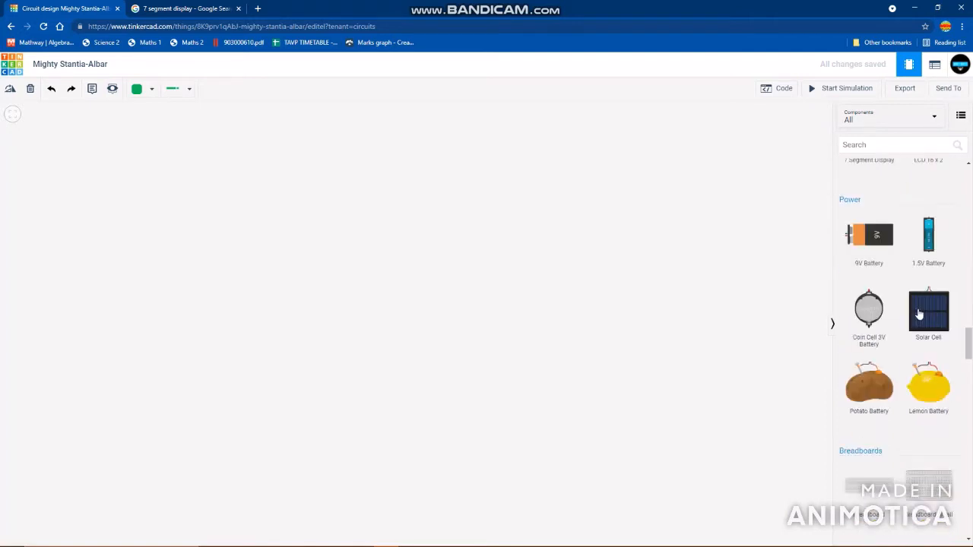
{"action": "scroll", "coordinate": [918, 315], "scroll_direction": "down", "scroll_amount": 2}
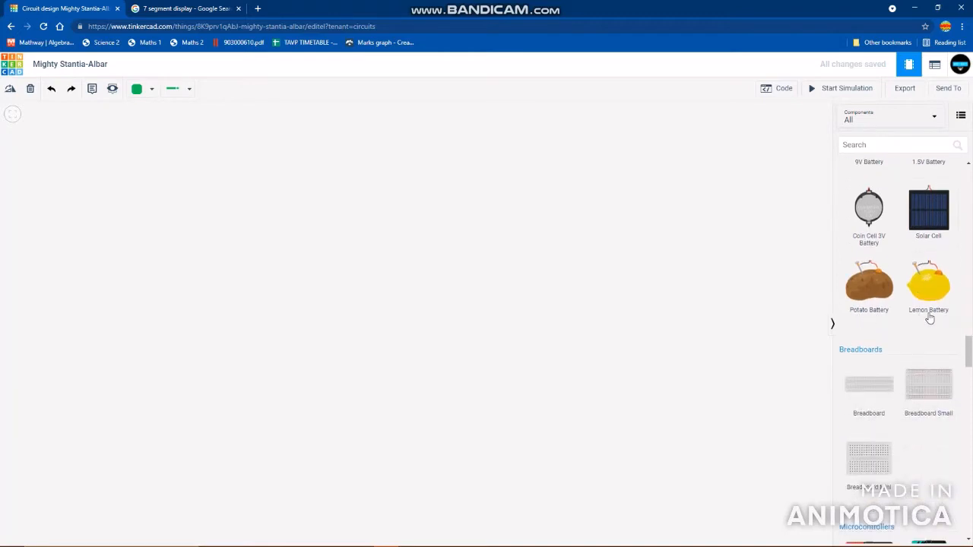
{"action": "scroll", "coordinate": [929, 319], "scroll_direction": "down", "scroll_amount": 4}
{"action": "scroll", "coordinate": [885, 304], "scroll_direction": "down", "scroll_amount": 3}
{"action": "scroll", "coordinate": [874, 302], "scroll_direction": "up", "scroll_amount": 1}
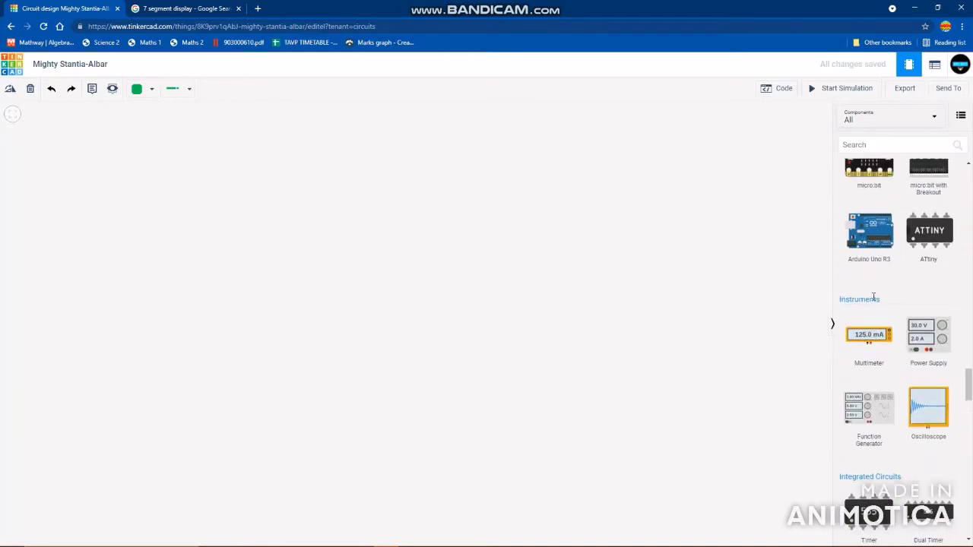
{"action": "scroll", "coordinate": [874, 297], "scroll_direction": "down", "scroll_amount": 1}
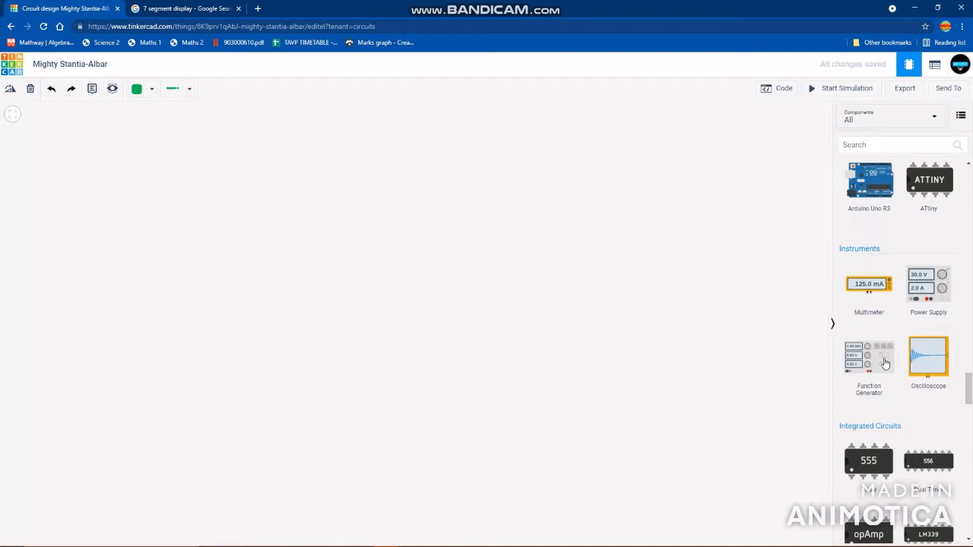
{"action": "scroll", "coordinate": [885, 305], "scroll_direction": "down", "scroll_amount": 2}
{"action": "scroll", "coordinate": [901, 289], "scroll_direction": "down", "scroll_amount": 2}
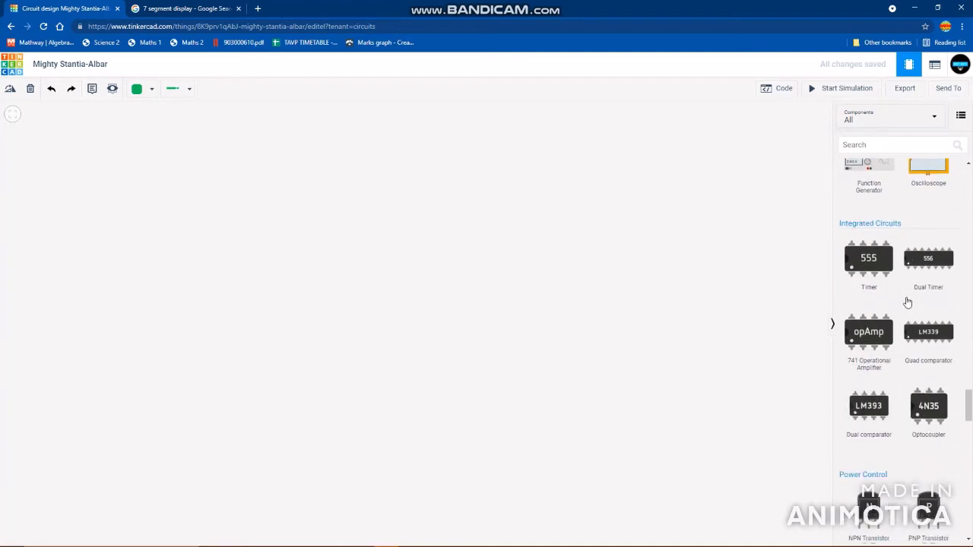
{"action": "scroll", "coordinate": [907, 302], "scroll_direction": "down", "scroll_amount": 10}
{"action": "scroll", "coordinate": [906, 303], "scroll_direction": "up", "scroll_amount": 5}
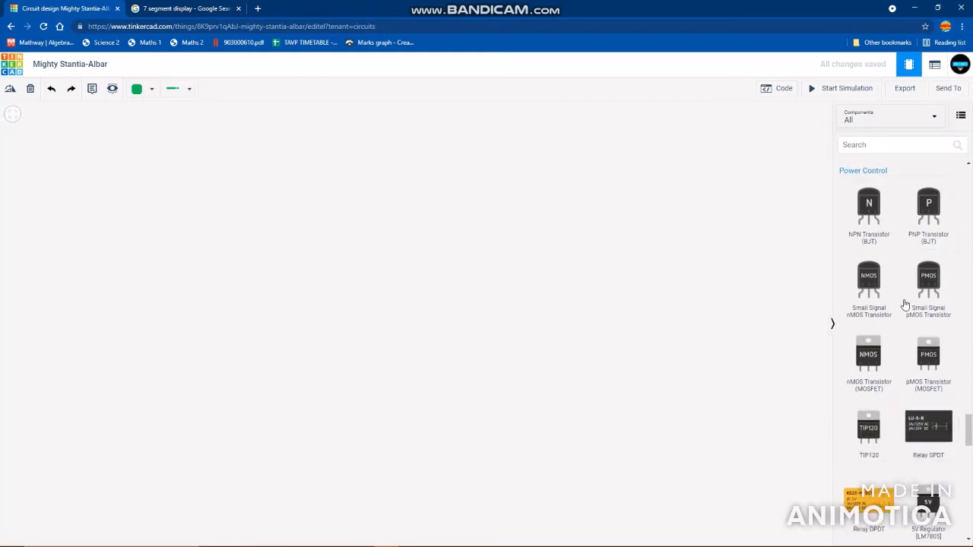
{"action": "scroll", "coordinate": [906, 303], "scroll_direction": "down", "scroll_amount": 6}
{"action": "scroll", "coordinate": [910, 303], "scroll_direction": "down", "scroll_amount": 8}
{"action": "scroll", "coordinate": [910, 303], "scroll_direction": "down", "scroll_amount": 7}
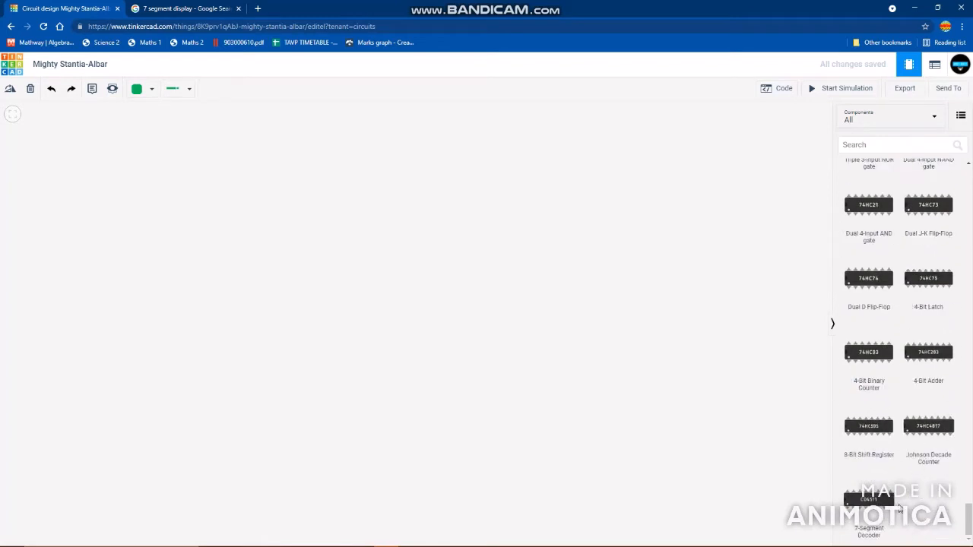
- Place a 7 Segment Display from the output components in the upper middle of the empty circuit workspace
{"action": "scroll", "coordinate": [897, 419], "scroll_direction": "up", "scroll_amount": 7}
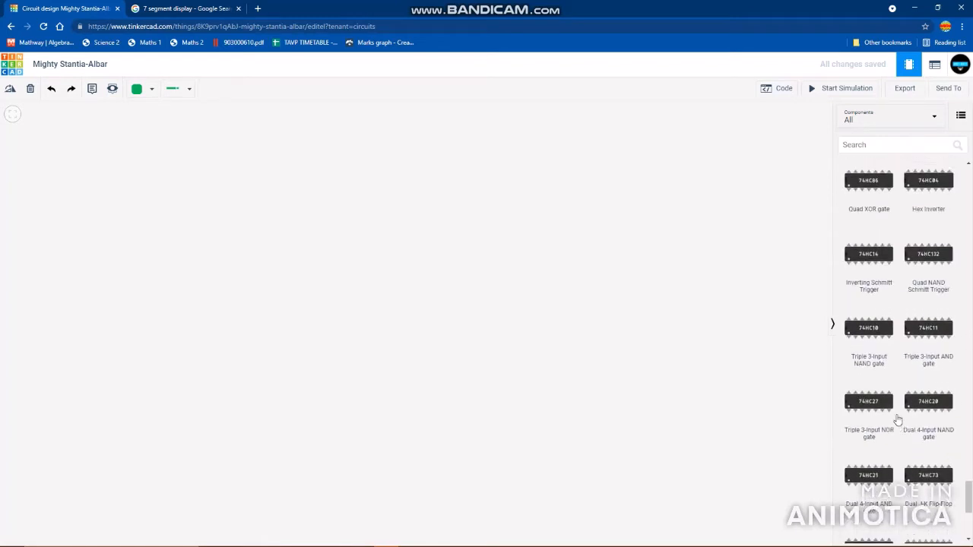
{"action": "scroll", "coordinate": [897, 419], "scroll_direction": "up", "scroll_amount": 15}
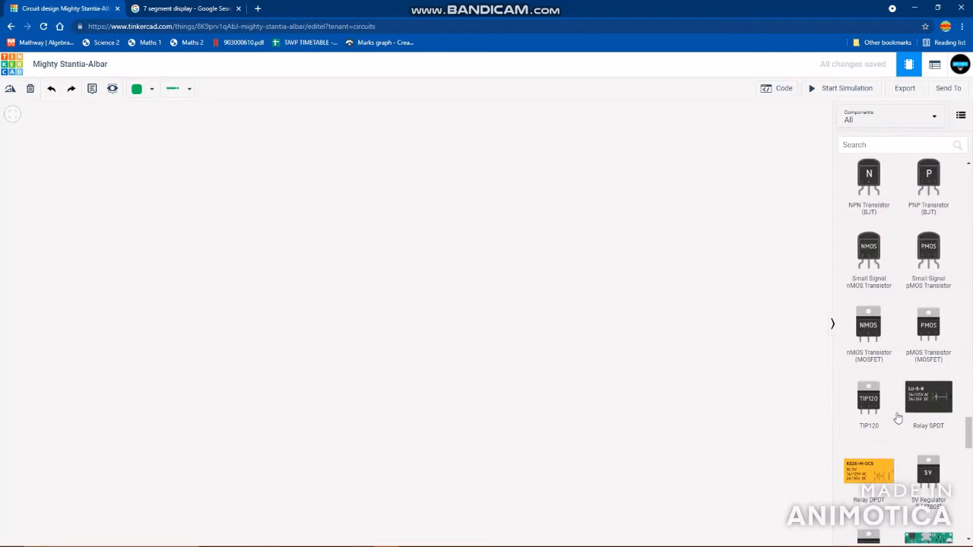
{"action": "scroll", "coordinate": [898, 419], "scroll_direction": "up", "scroll_amount": 15}
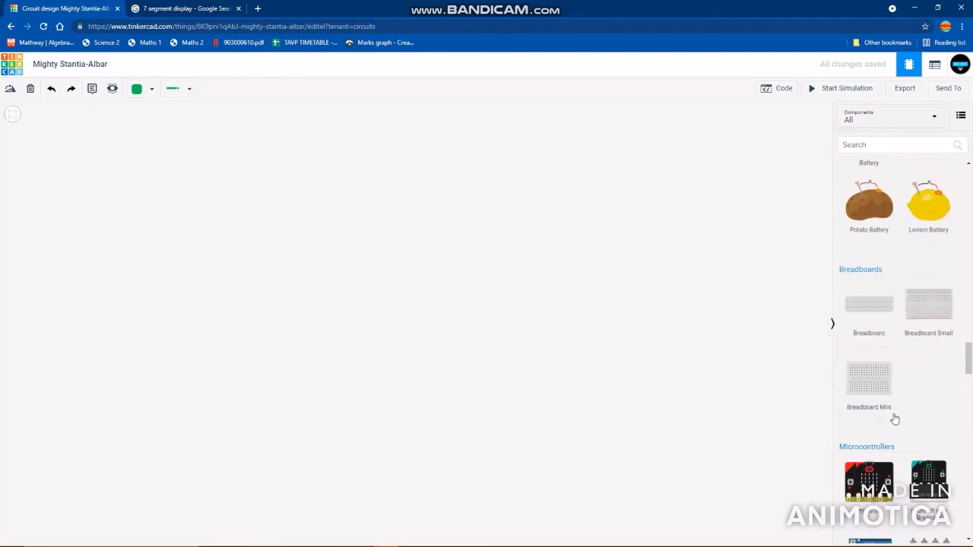
{"action": "scroll", "coordinate": [894, 426], "scroll_direction": "up", "scroll_amount": 3}
{"action": "left_click_drag", "start_coordinate": [670, 419], "coordinate": [429, 238]}
{"action": "left_click", "coordinate": [615, 408]}
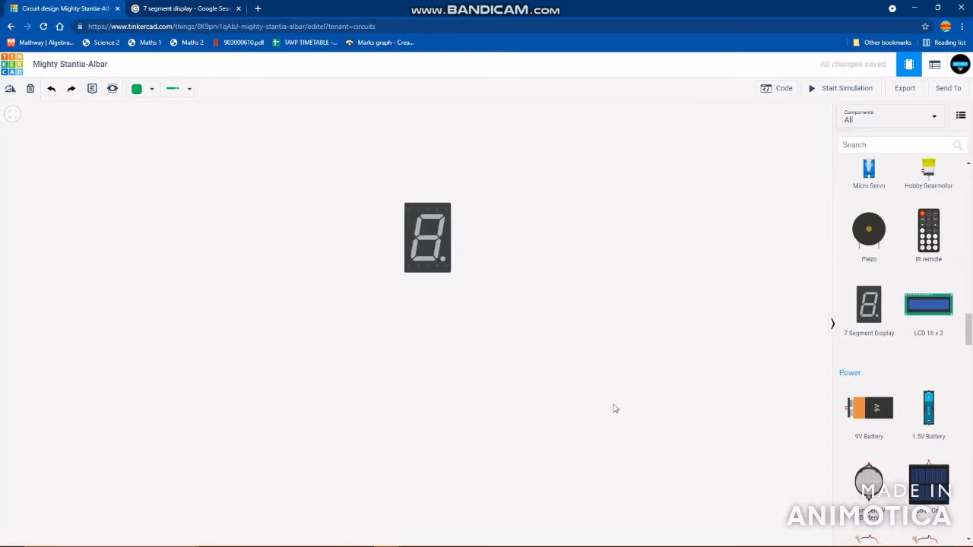
- Examine the segment lettering A to G and DP in the Google Images seven-segment diagram, and return to the Tinkercad circuit
{"action": "scroll", "coordinate": [900, 327], "scroll_direction": "down", "scroll_amount": 2}
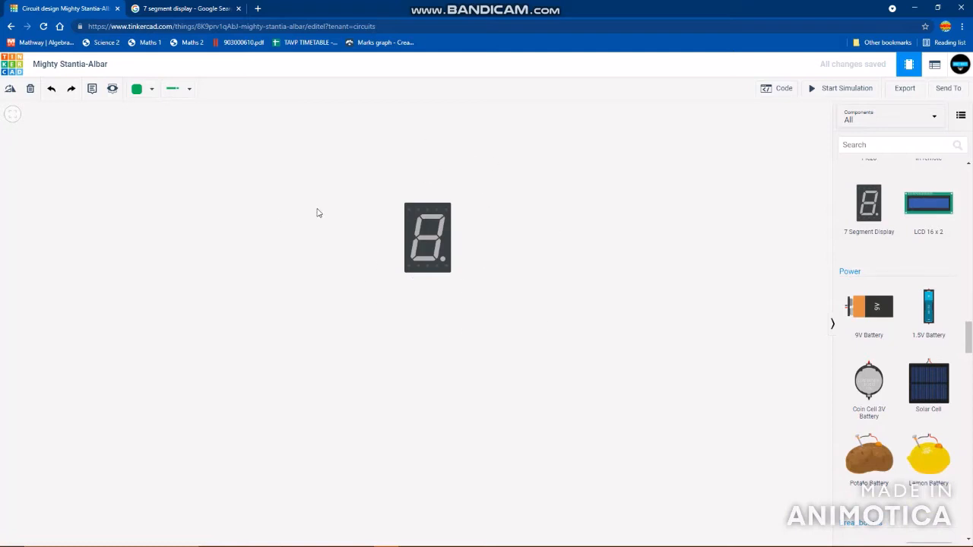
{"action": "scroll", "coordinate": [875, 350], "scroll_direction": "down", "scroll_amount": 4}
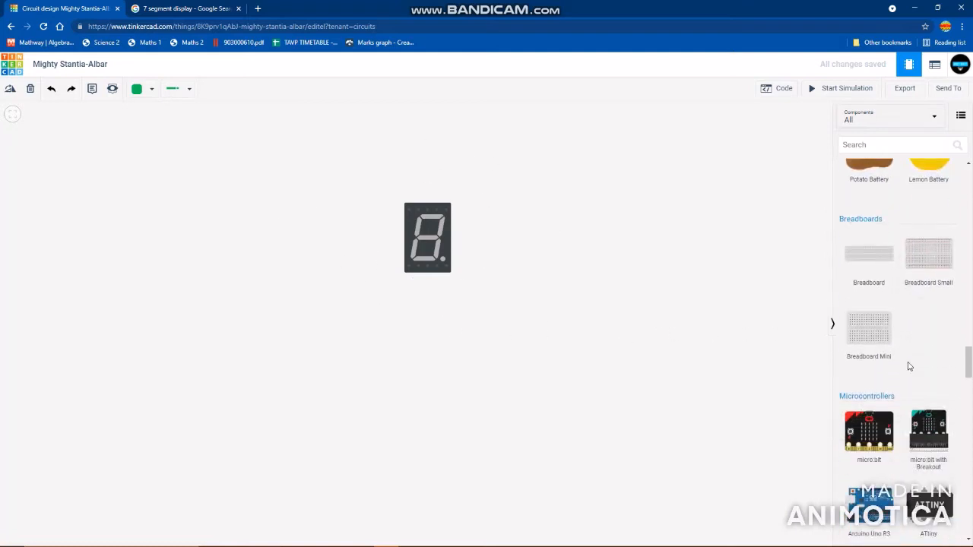
{"action": "scroll", "coordinate": [648, 296], "scroll_direction": "up", "scroll_amount": 1}
{"action": "left_click", "coordinate": [181, 8]}
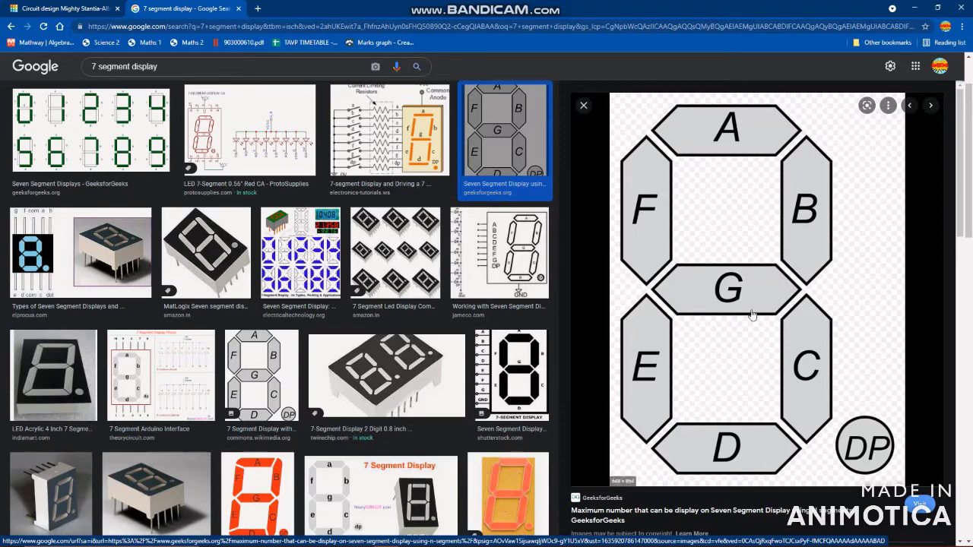
{"action": "left_click", "coordinate": [68, 6]}
- Reposition the 7-segment display slightly lower, near the centre of the workspace
{"action": "left_click_drag", "start_coordinate": [390, 215], "coordinate": [463, 248]}
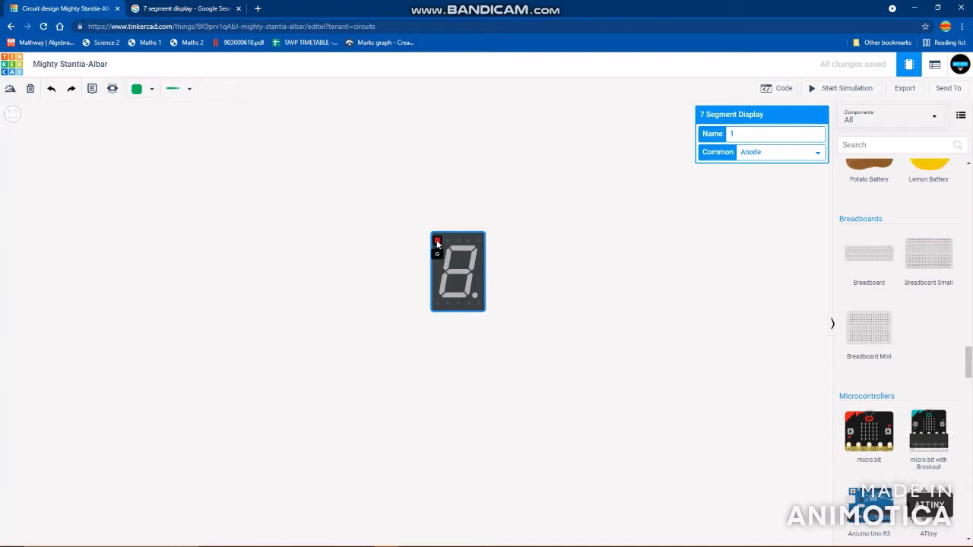
{"action": "mouse_move", "coordinate": [459, 270]}
{"action": "left_mouse_down"}
{"action": "mouse_move", "coordinate": [444, 314]}
{"action": "mouse_move", "coordinate": [456, 284]}
{"action": "left_mouse_up"}
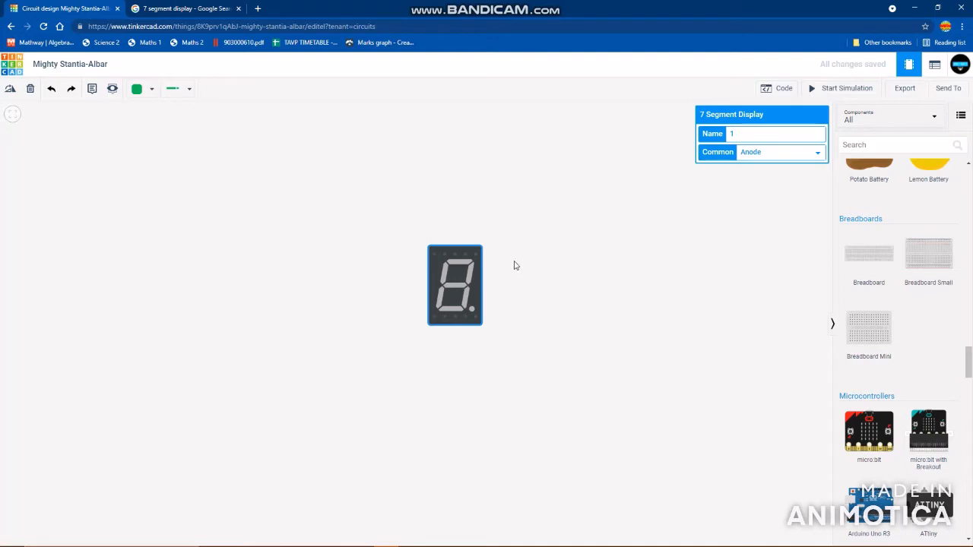
- Place a Breadboard Small in the workspace, with the 7-segment display standing free to the right of it
{"action": "scroll", "coordinate": [908, 404], "scroll_direction": "up", "scroll_amount": 2}
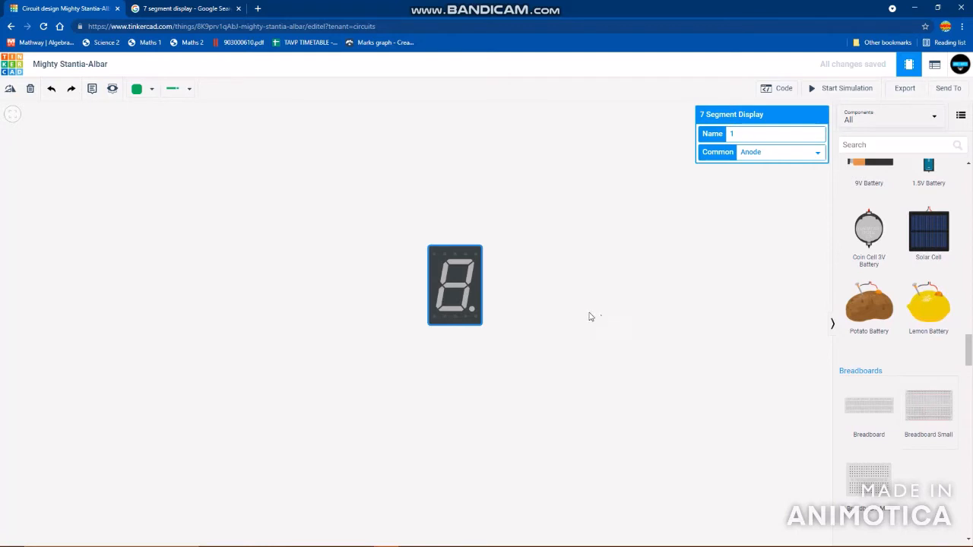
{"action": "left_click_drag", "start_coordinate": [566, 303], "coordinate": [720, 320]}
{"action": "left_click", "coordinate": [630, 305]}
{"action": "left_click_drag", "start_coordinate": [630, 304], "coordinate": [763, 324]}
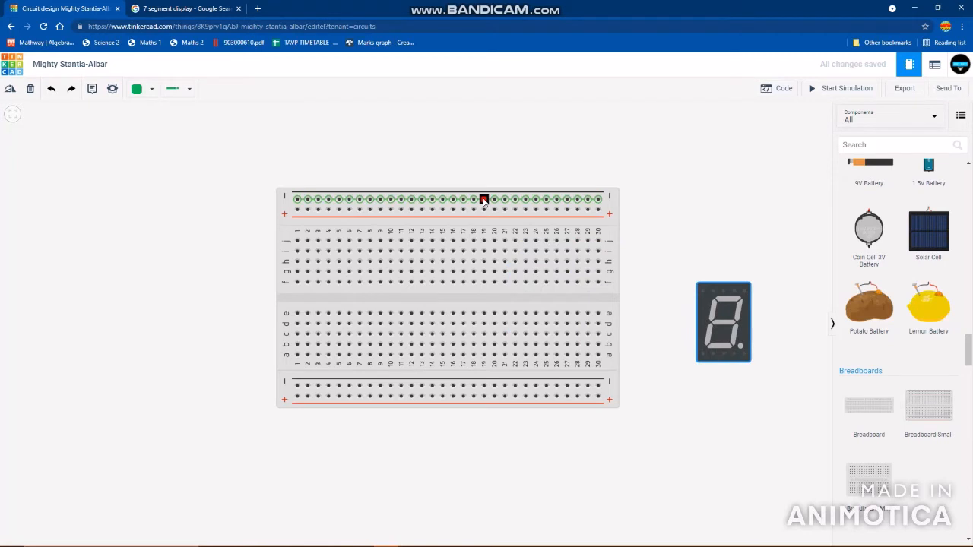
- Place an Arduino Uno R3 to the left of the small breadboard
{"action": "scroll", "coordinate": [695, 299], "scroll_direction": "down", "scroll_amount": 5}
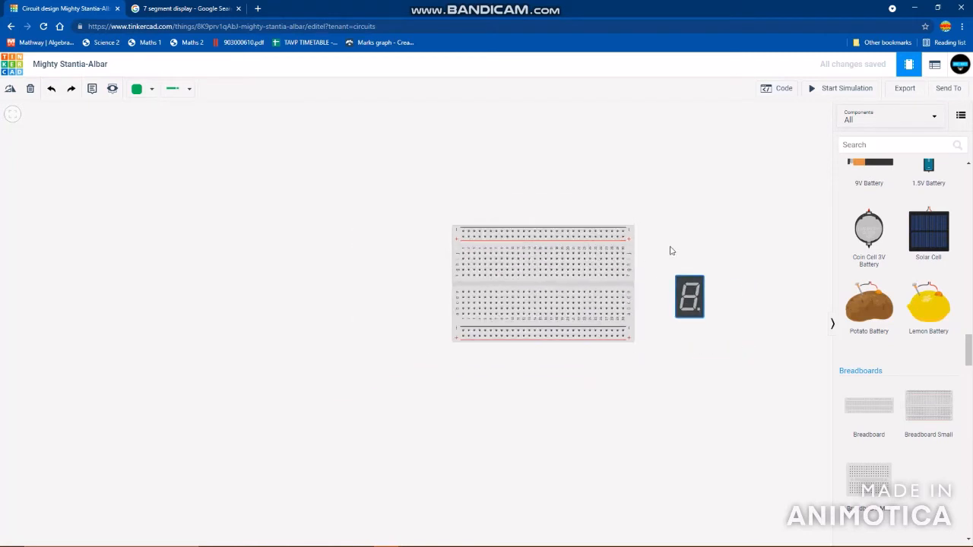
{"action": "scroll", "coordinate": [891, 316], "scroll_direction": "down", "scroll_amount": 4}
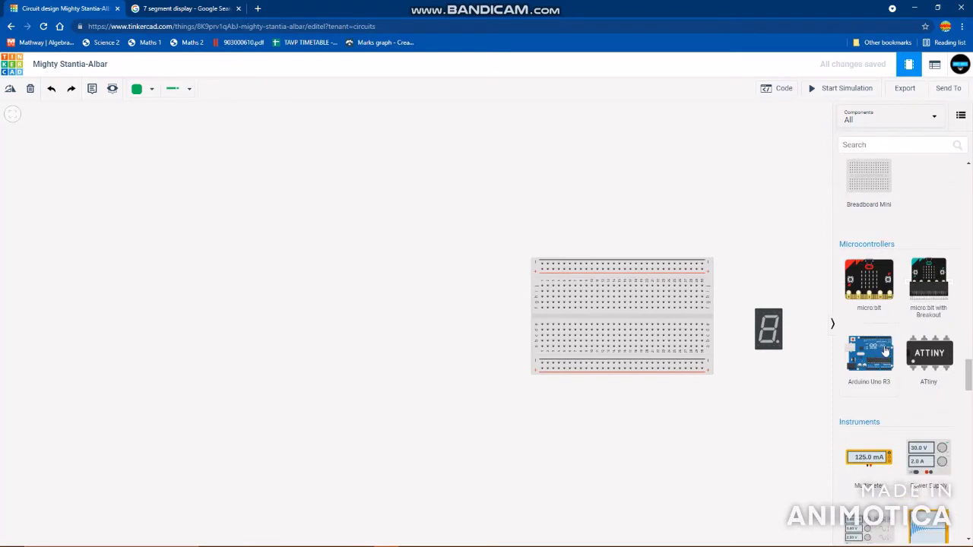
{"action": "left_click", "coordinate": [247, 289]}
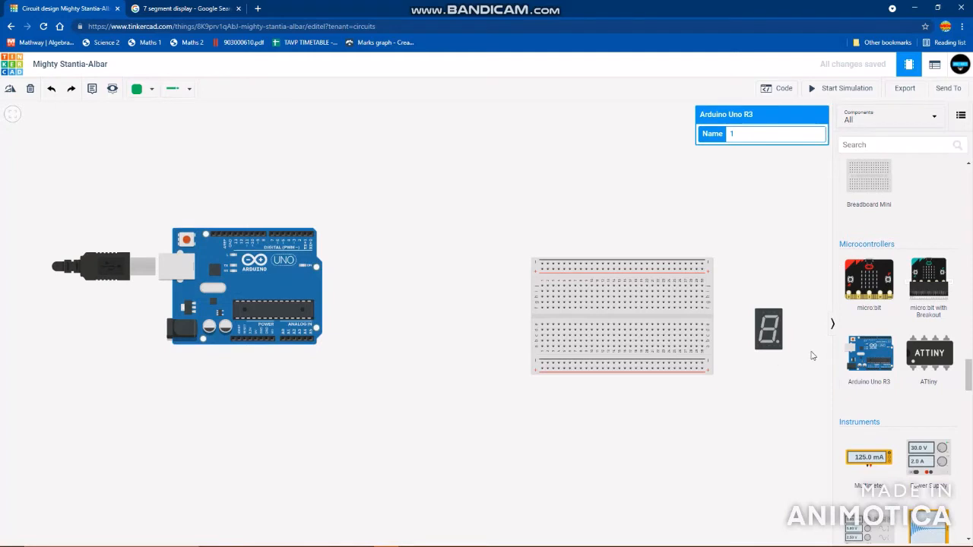
{"action": "left_click_drag", "start_coordinate": [272, 274], "coordinate": [427, 300]}
{"action": "scroll", "coordinate": [650, 432], "scroll_direction": "up", "scroll_amount": 1}
{"action": "left_click_drag", "start_coordinate": [649, 431], "coordinate": [524, 418]}
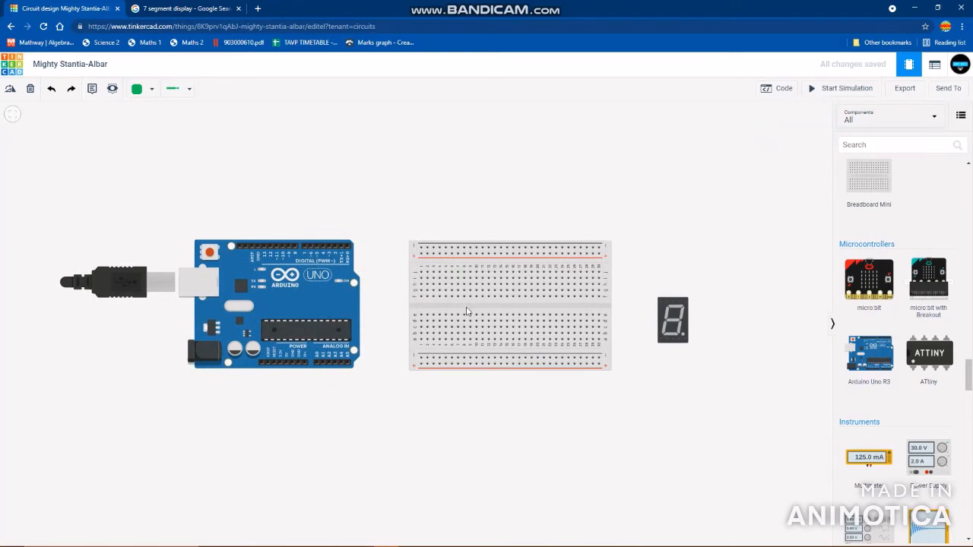
{"action": "scroll", "coordinate": [375, 341], "scroll_direction": "up", "scroll_amount": 3}
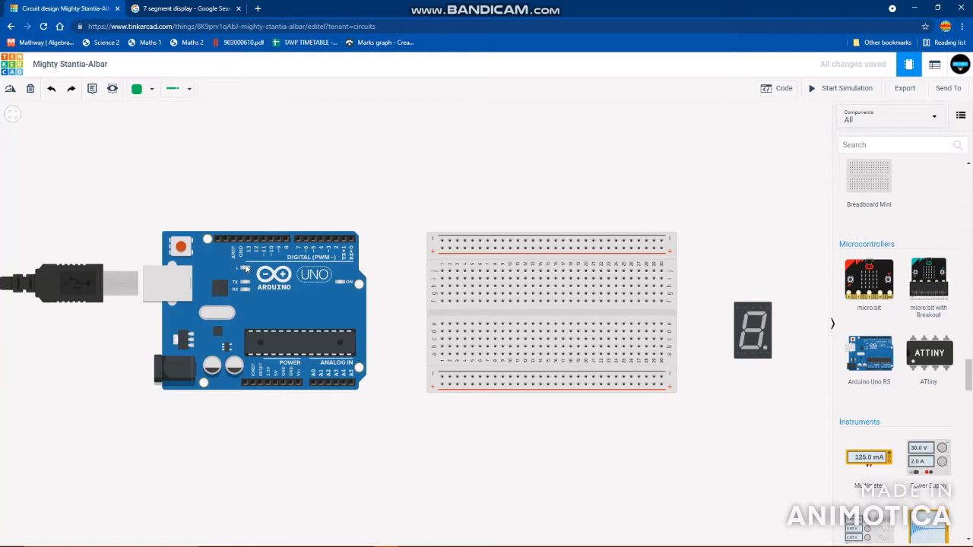
- Move the breadboard closer to the Arduino and mount the 7-segment display across its central gap at columns 14 to 18
{"action": "left_click_drag", "start_coordinate": [576, 322], "coordinate": [550, 318]}
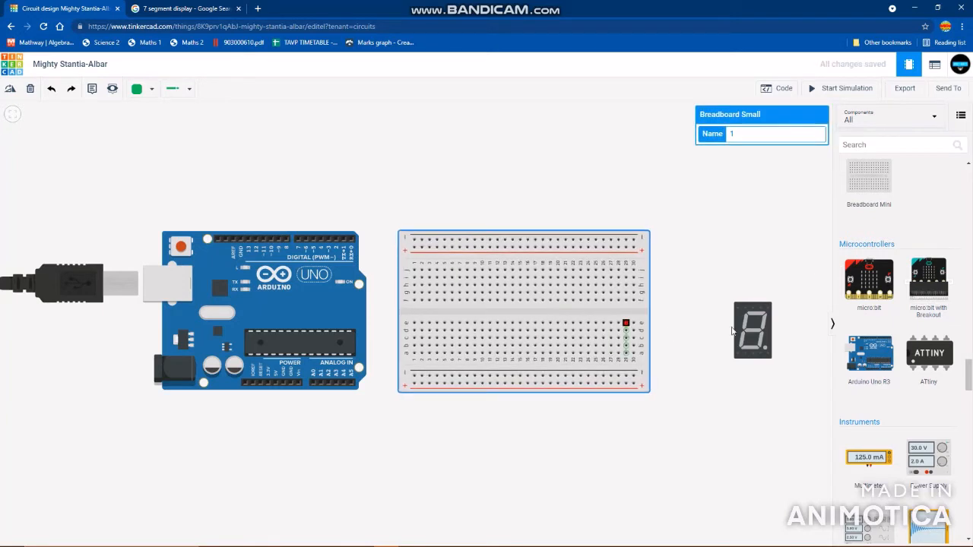
{"action": "left_click_drag", "start_coordinate": [758, 328], "coordinate": [718, 311]}
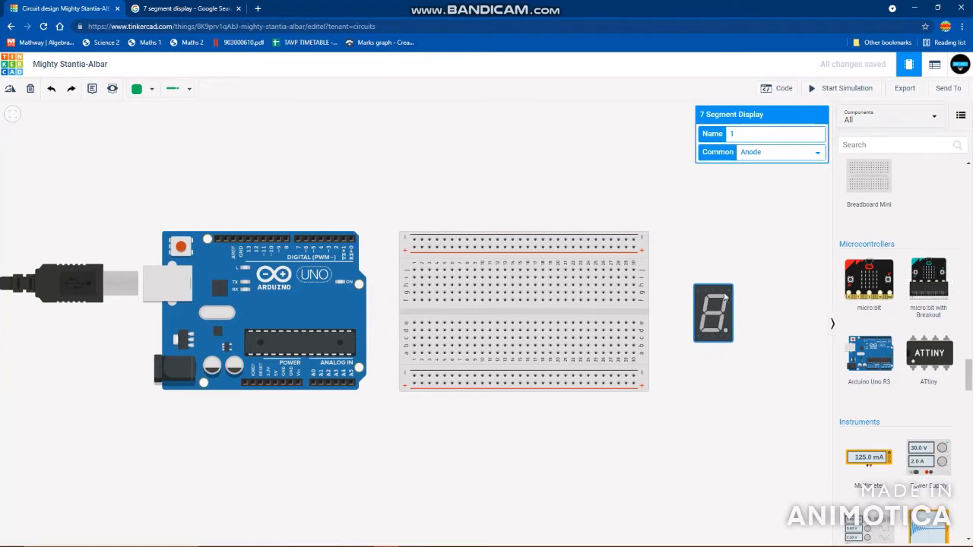
{"action": "left_click_drag", "start_coordinate": [719, 319], "coordinate": [534, 319]}
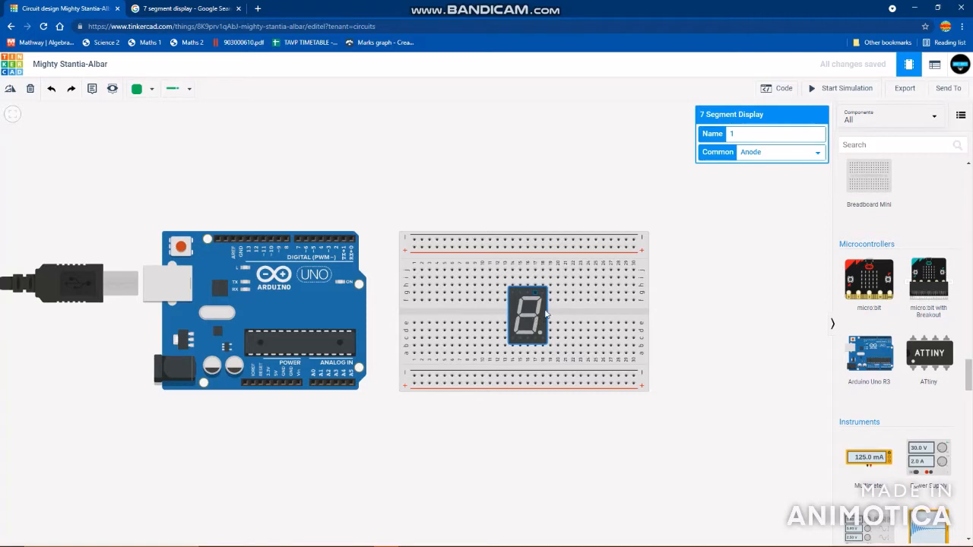
- Set the 7-segment display's common type to Cathode
{"action": "left_click", "coordinate": [586, 314]}
{"action": "left_click", "coordinate": [526, 316]}
{"action": "left_click", "coordinate": [757, 153]}
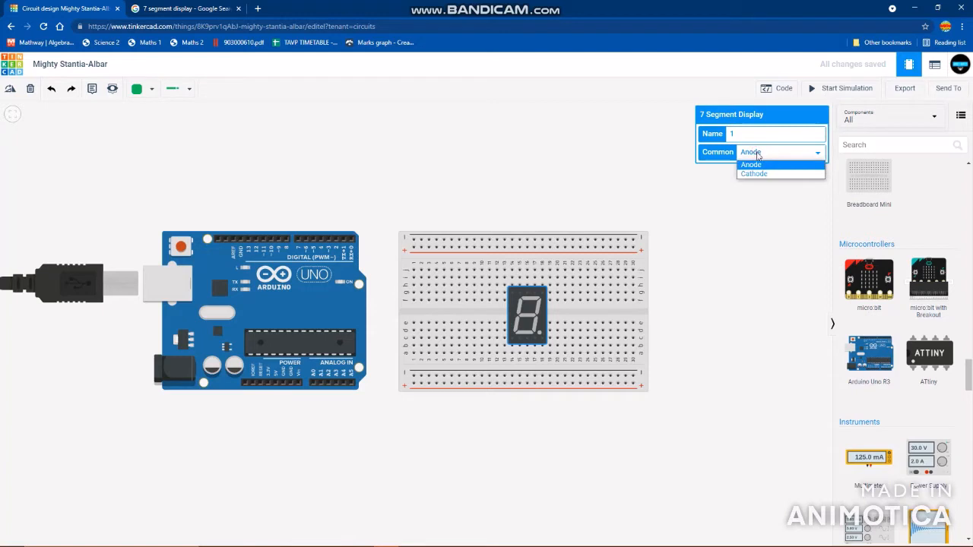
{"action": "left_click", "coordinate": [755, 174]}
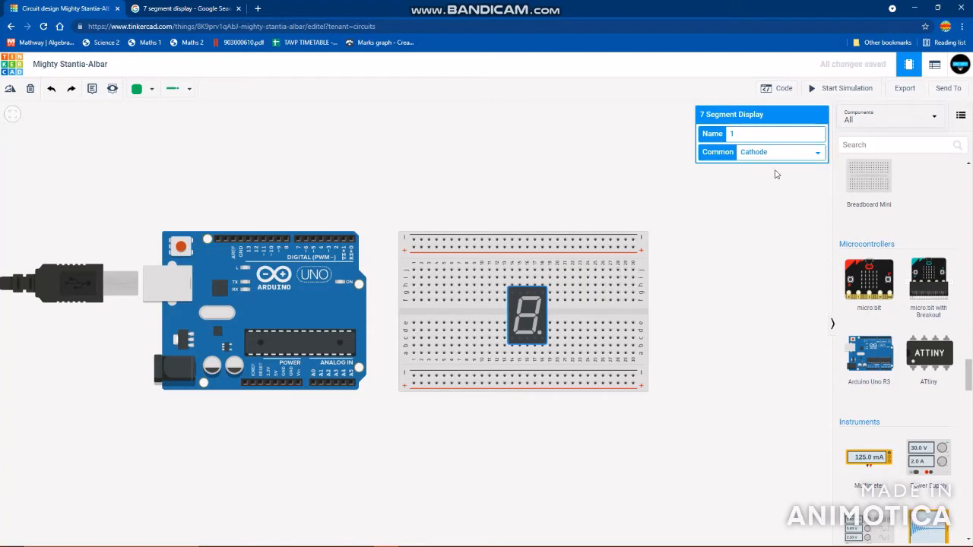
- Place a resistor above the display, linking the breadboard's upper negative rail to column 16
{"action": "scroll", "coordinate": [586, 313], "scroll_direction": "up", "scroll_amount": 1}
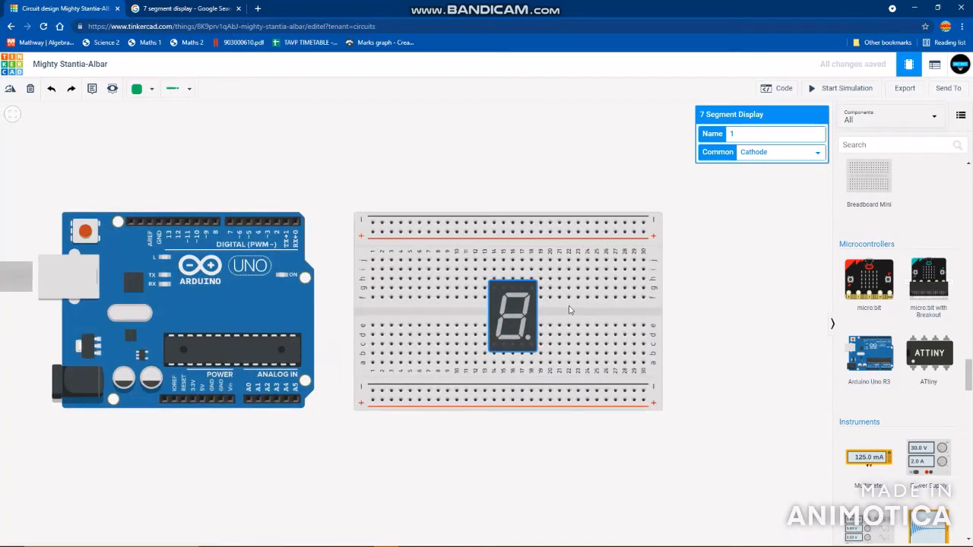
{"action": "left_click_drag", "start_coordinate": [698, 325], "coordinate": [735, 323]}
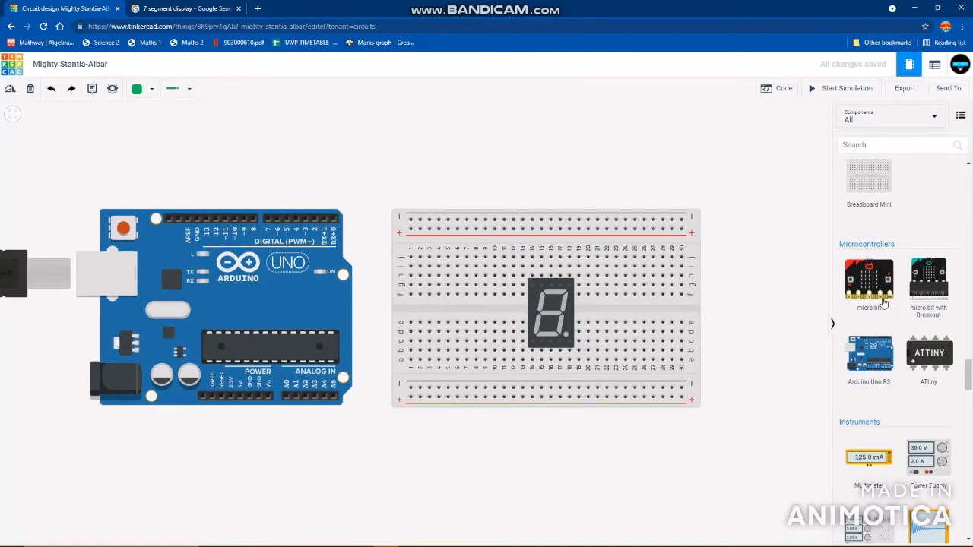
{"action": "scroll", "coordinate": [886, 305], "scroll_direction": "down", "scroll_amount": 2}
{"action": "scroll", "coordinate": [889, 309], "scroll_direction": "up", "scroll_amount": 8}
{"action": "scroll", "coordinate": [893, 304], "scroll_direction": "up", "scroll_amount": 10}
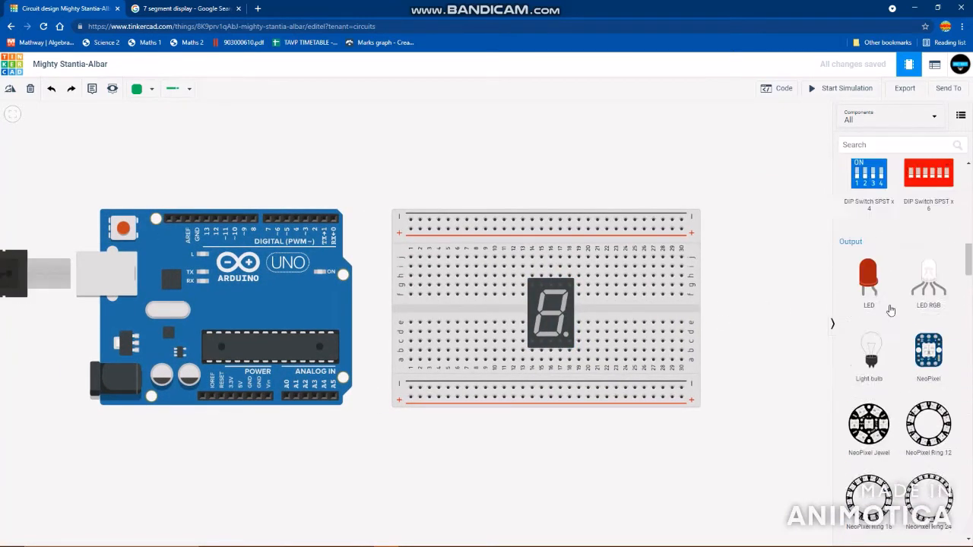
{"action": "left_click_drag", "start_coordinate": [872, 227], "coordinate": [555, 245]}
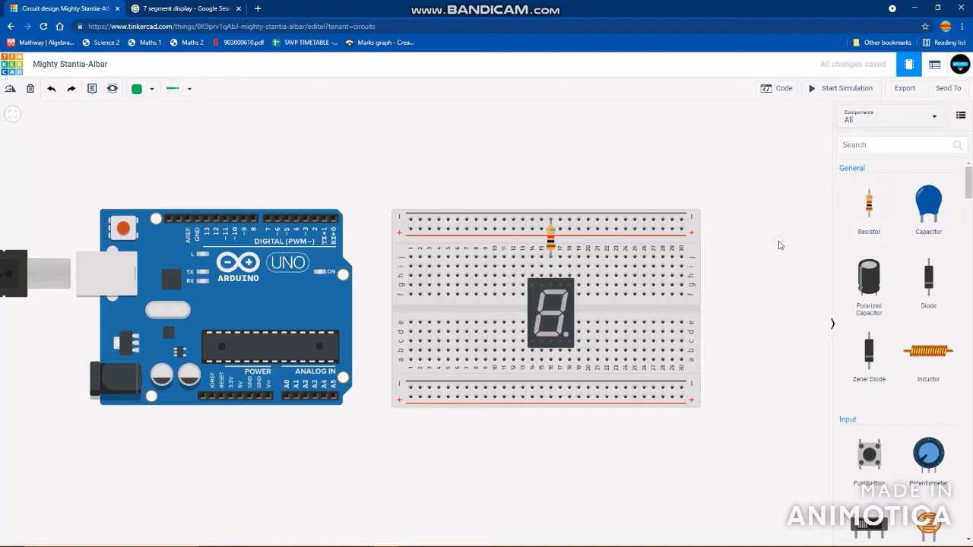
{"action": "left_click", "coordinate": [550, 245]}
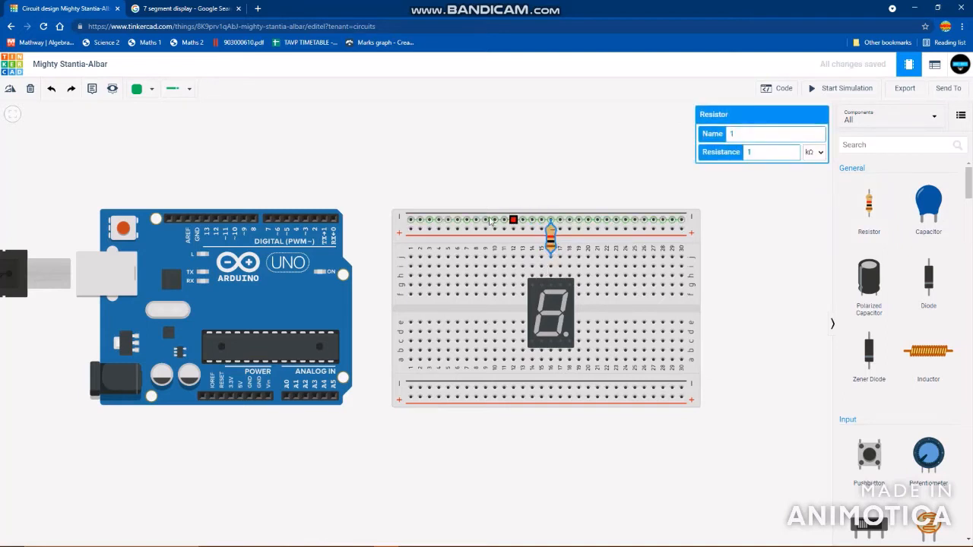
- Move the breadboard with its display and resistor farther right, leaving wiring space beside the Arduino
{"action": "left_click_drag", "start_coordinate": [829, 250], "coordinate": [793, 252]}
{"action": "left_click_drag", "start_coordinate": [389, 313], "coordinate": [501, 313]}
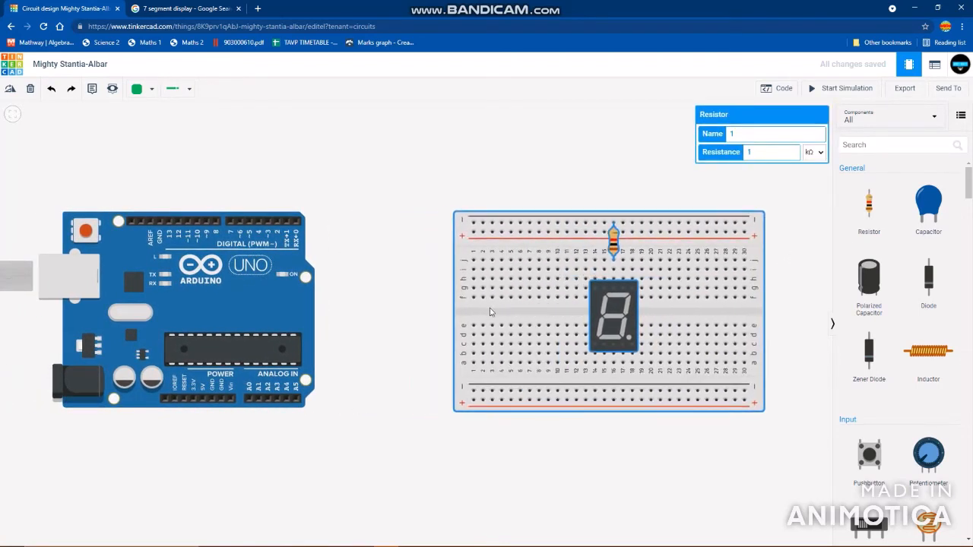
{"action": "left_click", "coordinate": [590, 439]}
{"action": "left_click_drag", "start_coordinate": [364, 409], "coordinate": [404, 389]}
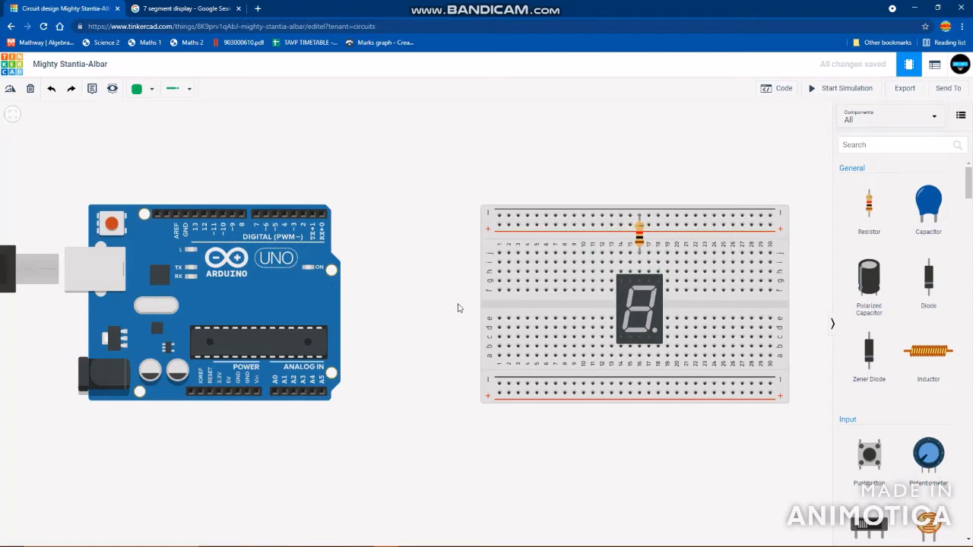
{"action": "scroll", "coordinate": [459, 308], "scroll_direction": "down", "scroll_amount": 1}
{"action": "left_click_drag", "start_coordinate": [456, 307], "coordinate": [462, 322]}
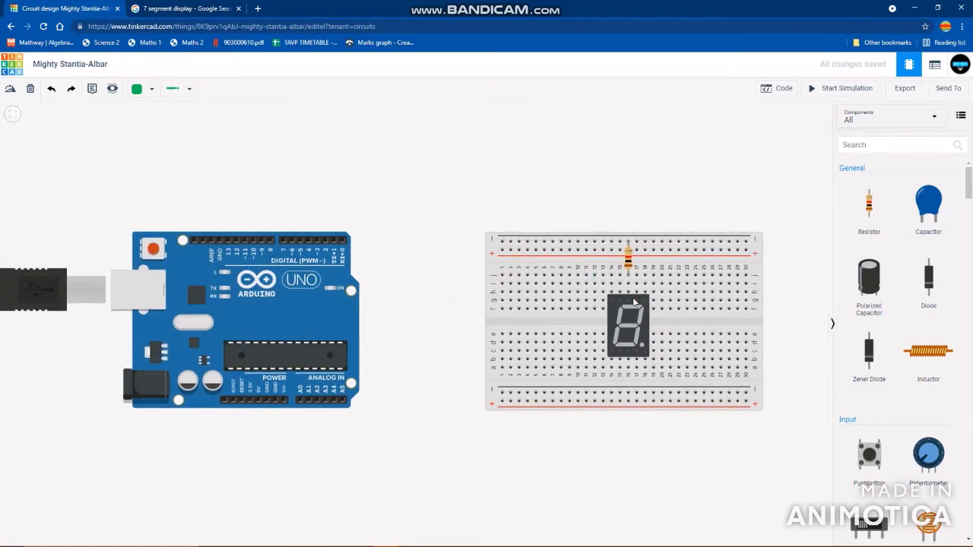
- Wire breadboard column 17 above the display to Arduino digital pin 2, routing it over the top of the boards
{"action": "left_click", "coordinate": [637, 302]}
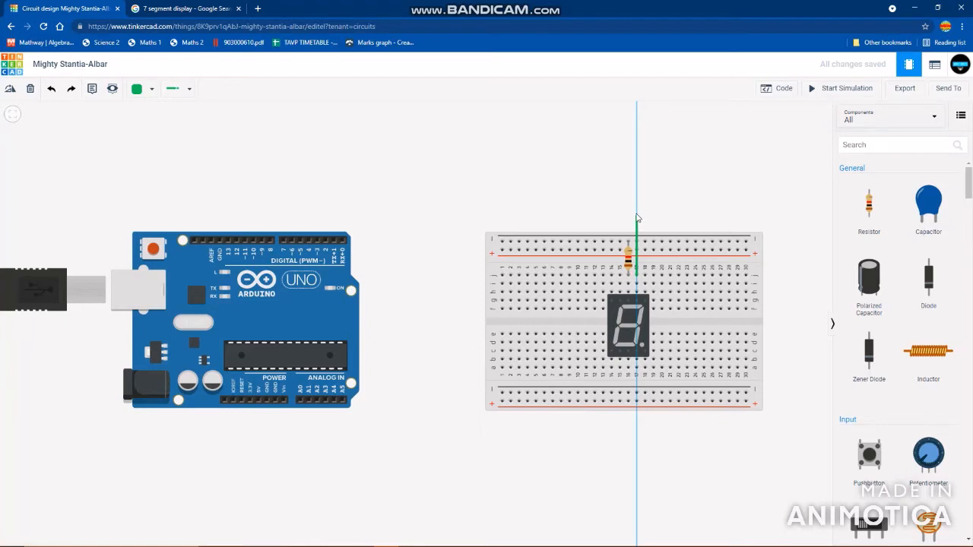
{"action": "left_click", "coordinate": [636, 210]}
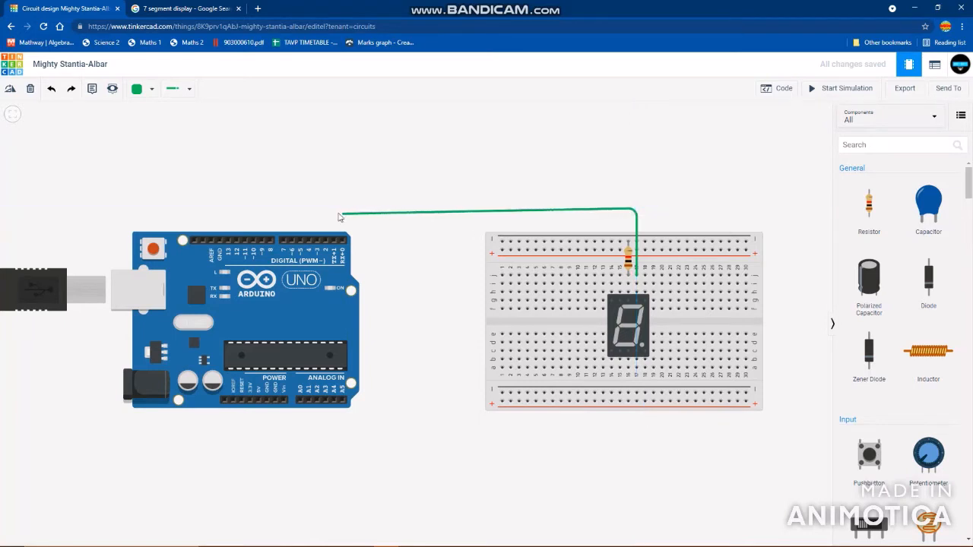
{"action": "left_click", "coordinate": [324, 210]}
{"action": "left_click", "coordinate": [335, 240]}
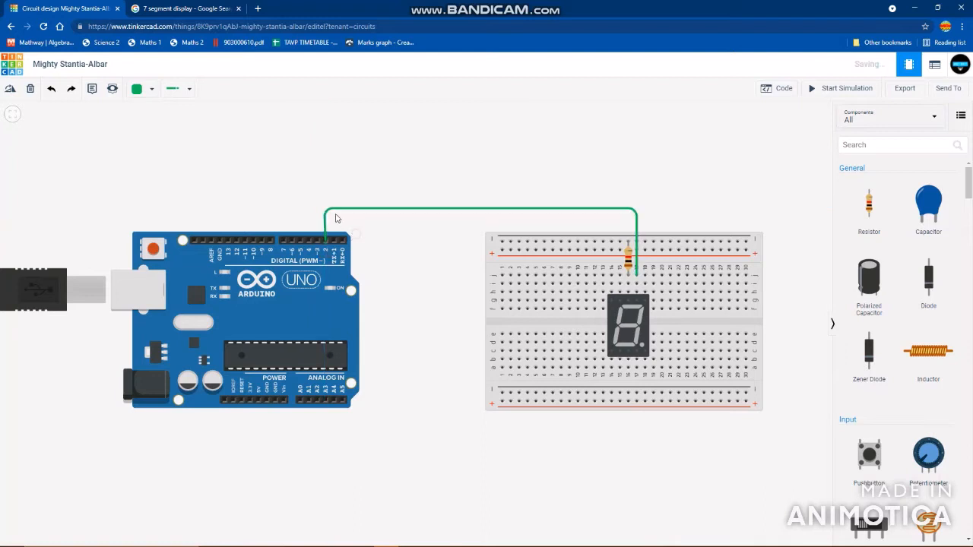
{"action": "left_click", "coordinate": [382, 226]}
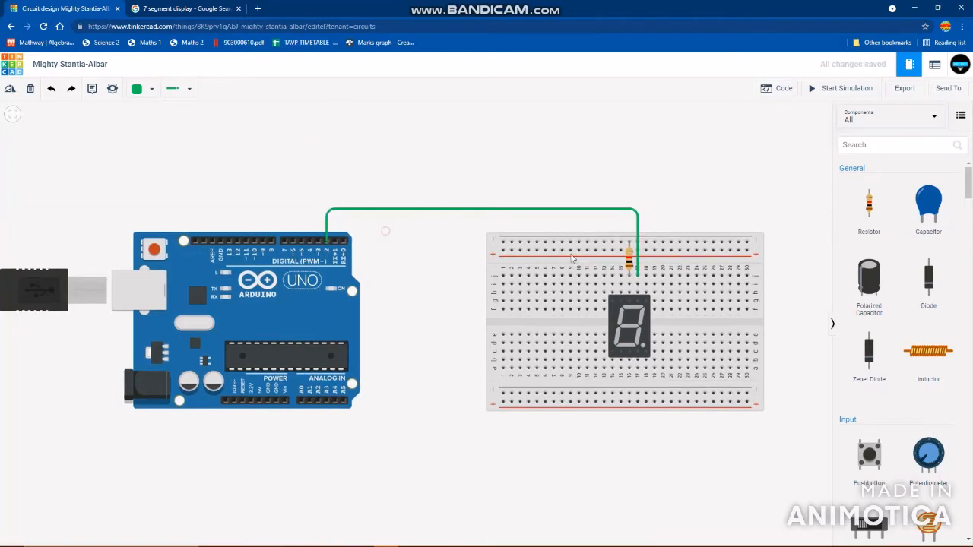
- Wire breadboard column 18 above the display to Arduino digital pin 3, running it just outside the first wire
{"action": "left_click", "coordinate": [646, 310]}
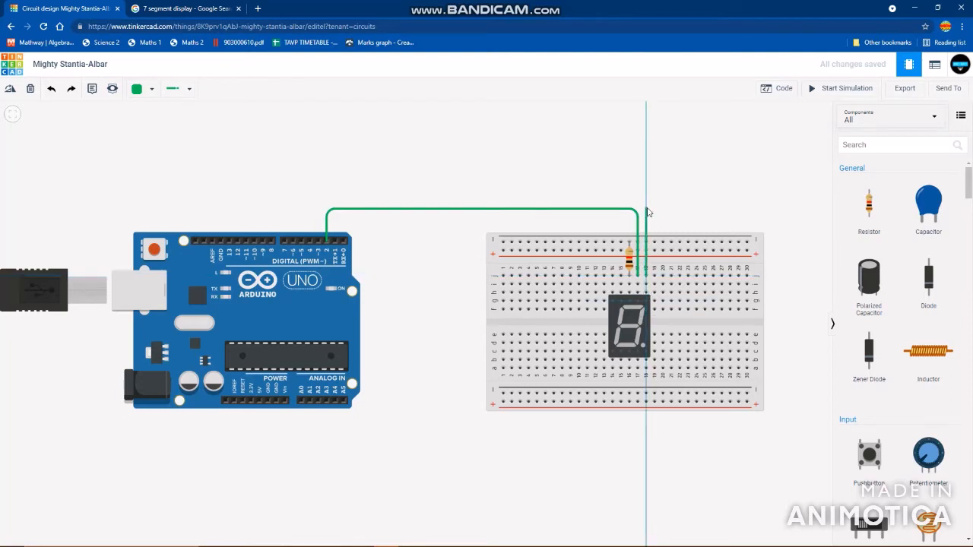
{"action": "left_click", "coordinate": [646, 204]}
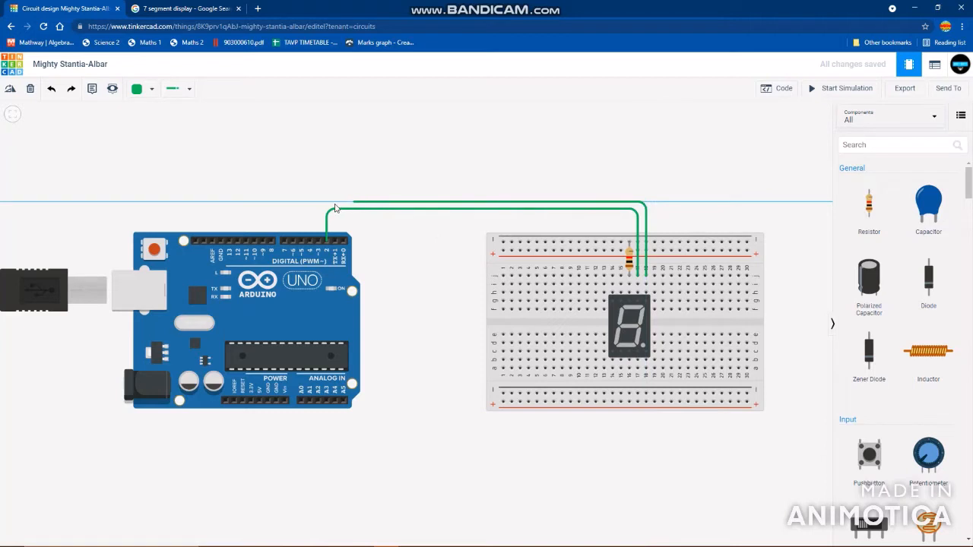
{"action": "left_click", "coordinate": [318, 204]}
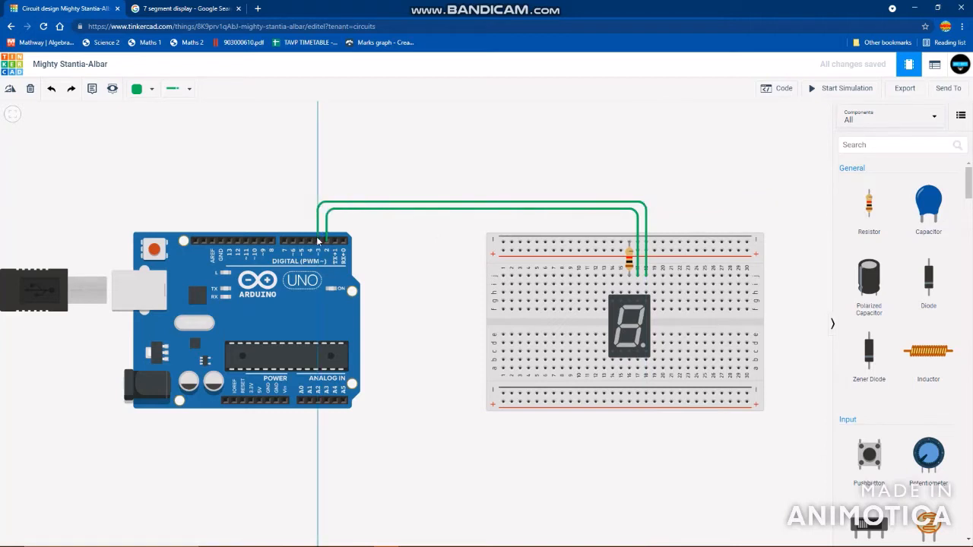
{"action": "left_click", "coordinate": [318, 240]}
{"action": "left_click", "coordinate": [375, 259]}
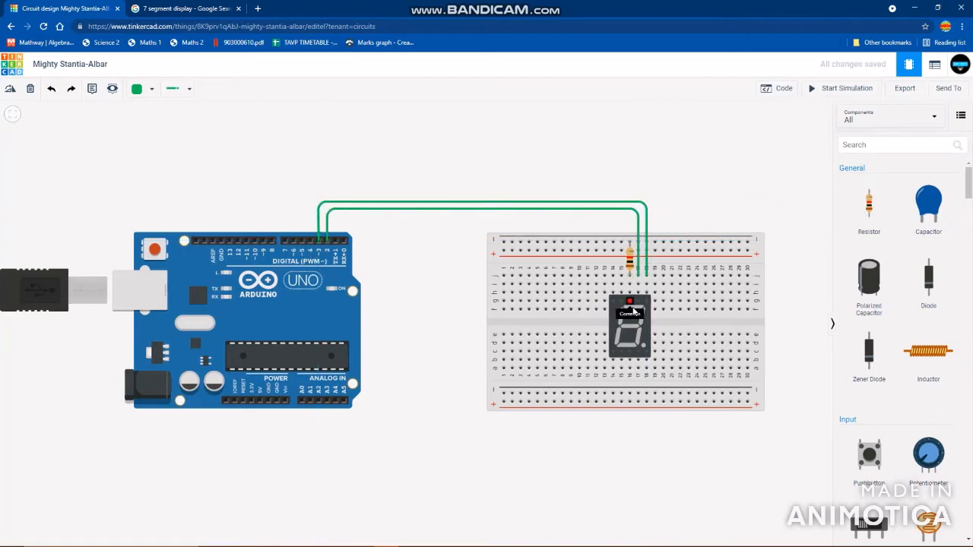
- Wire breadboard column 17 below the display to Arduino digital pin 4, routing it under the breadboard and up between the boards, with its last bend aligned to the pin
{"action": "left_click", "coordinate": [638, 352]}
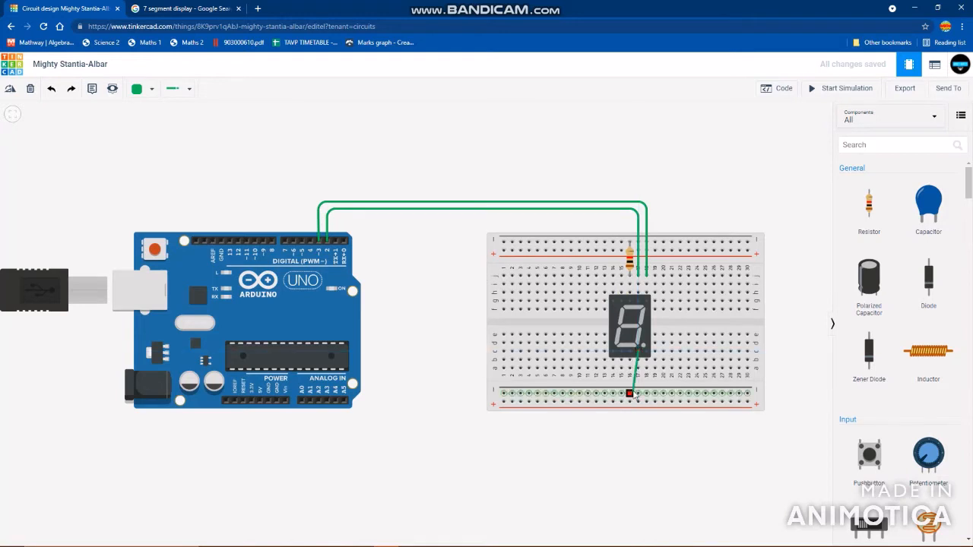
{"action": "key", "text": "Escape"}
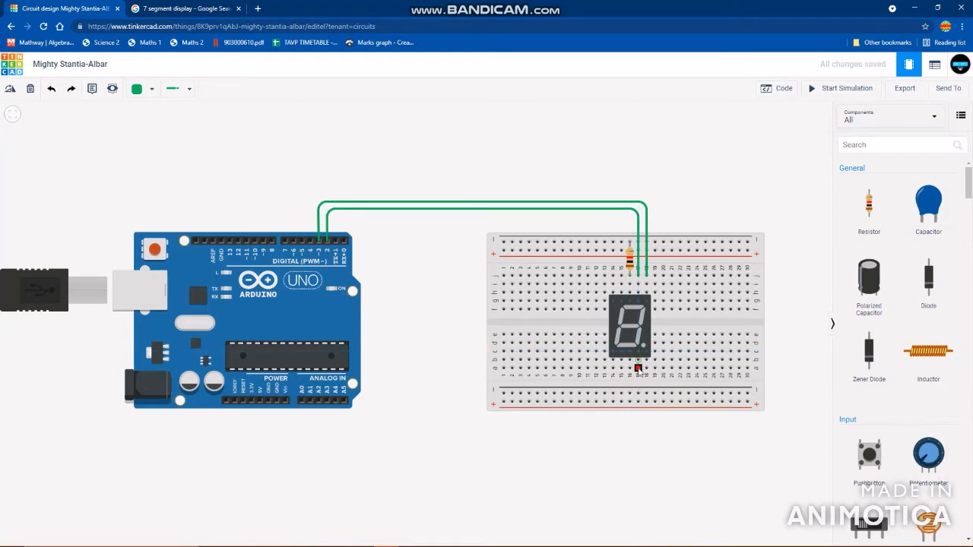
{"action": "left_click", "coordinate": [638, 369]}
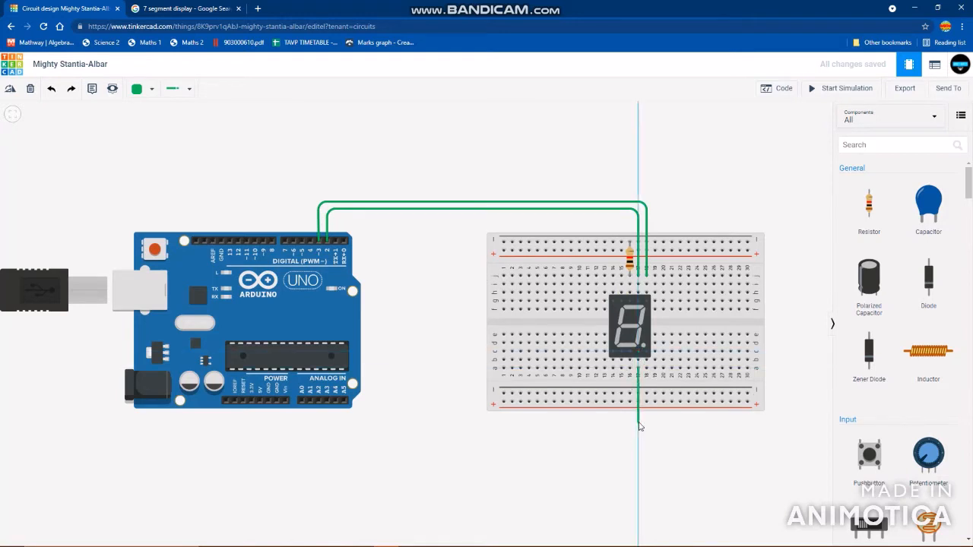
{"action": "left_click", "coordinate": [639, 423]}
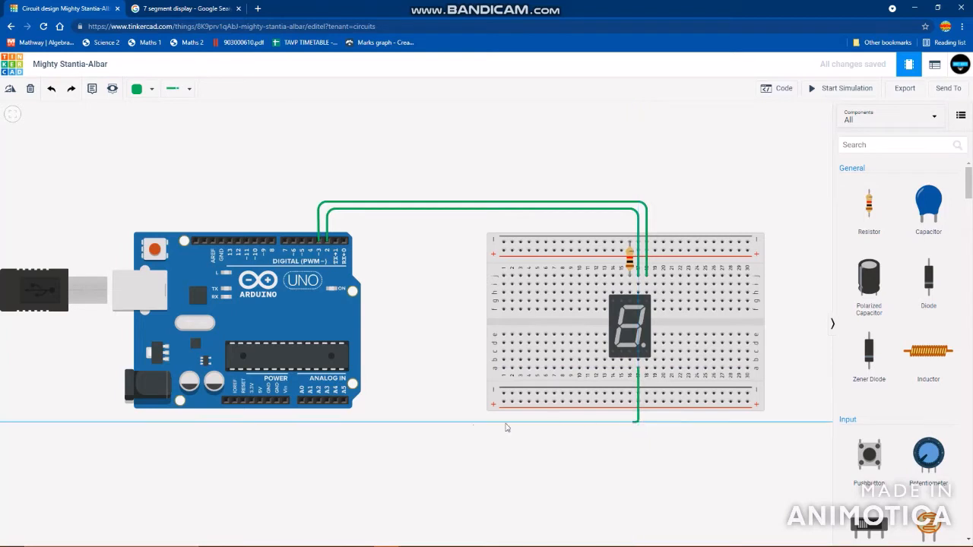
{"action": "left_click", "coordinate": [380, 423]}
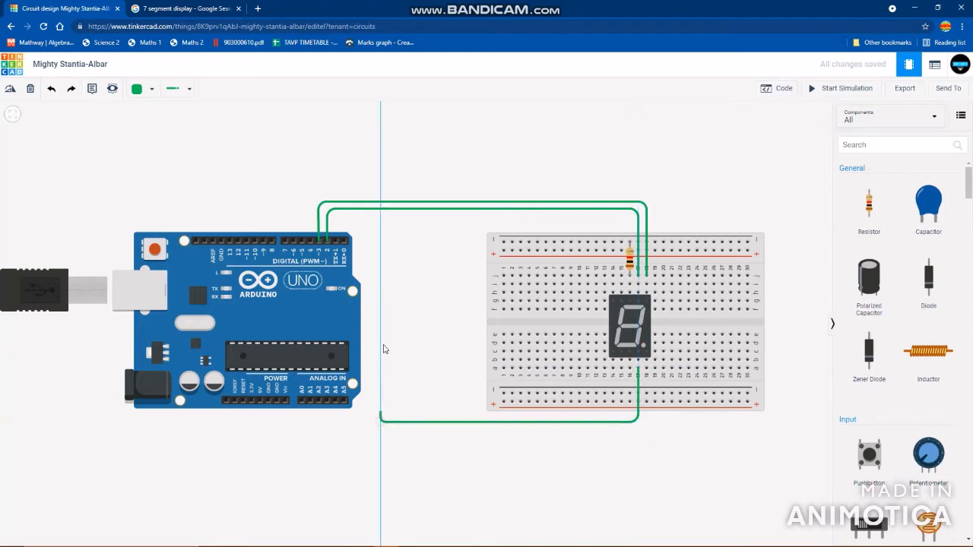
{"action": "left_click", "coordinate": [381, 196]}
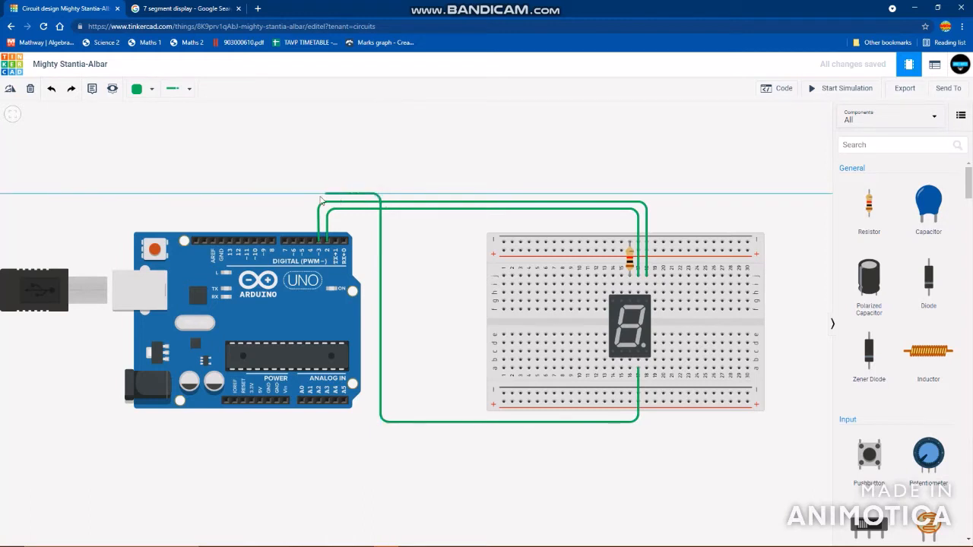
{"action": "left_click", "coordinate": [312, 195]}
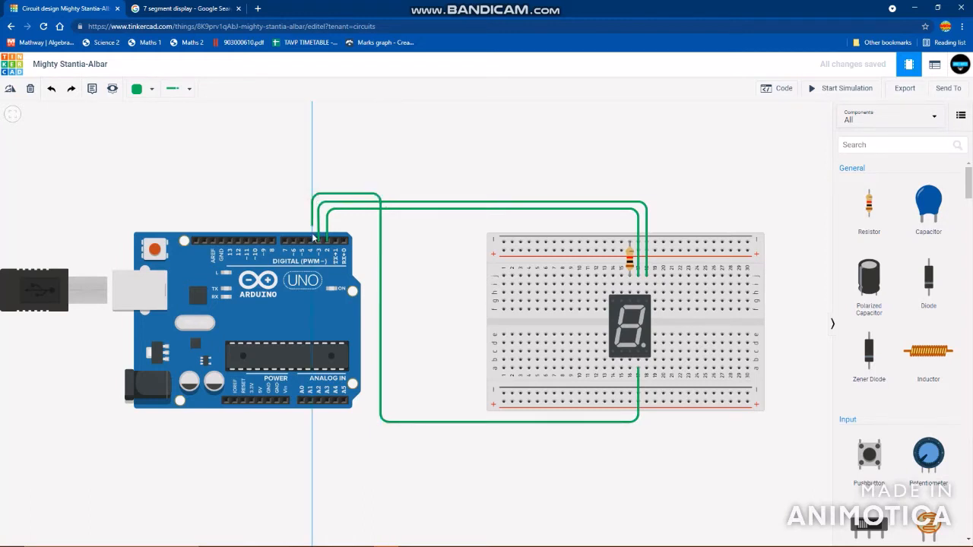
{"action": "left_click", "coordinate": [311, 240]}
{"action": "left_click_drag", "start_coordinate": [313, 194], "coordinate": [311, 194]}
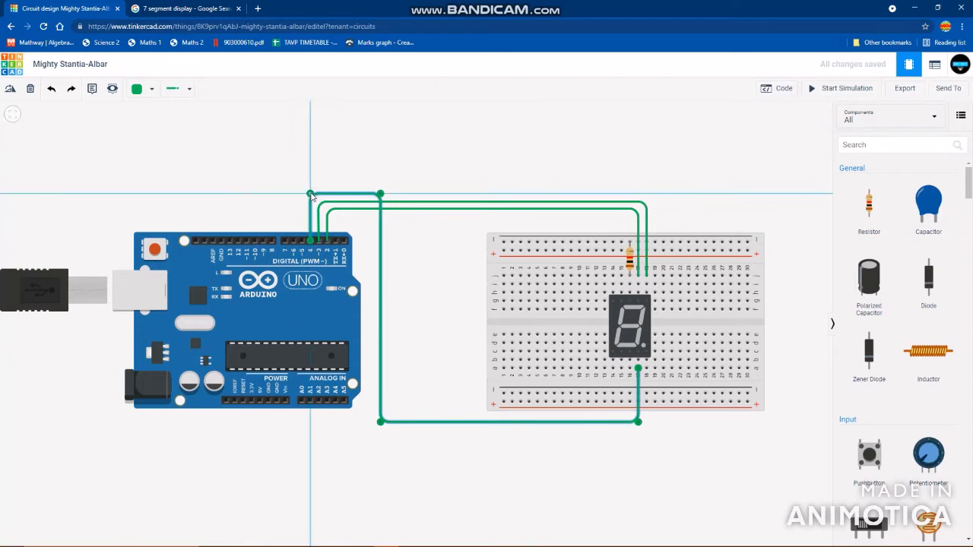
{"action": "left_click", "coordinate": [403, 249]}
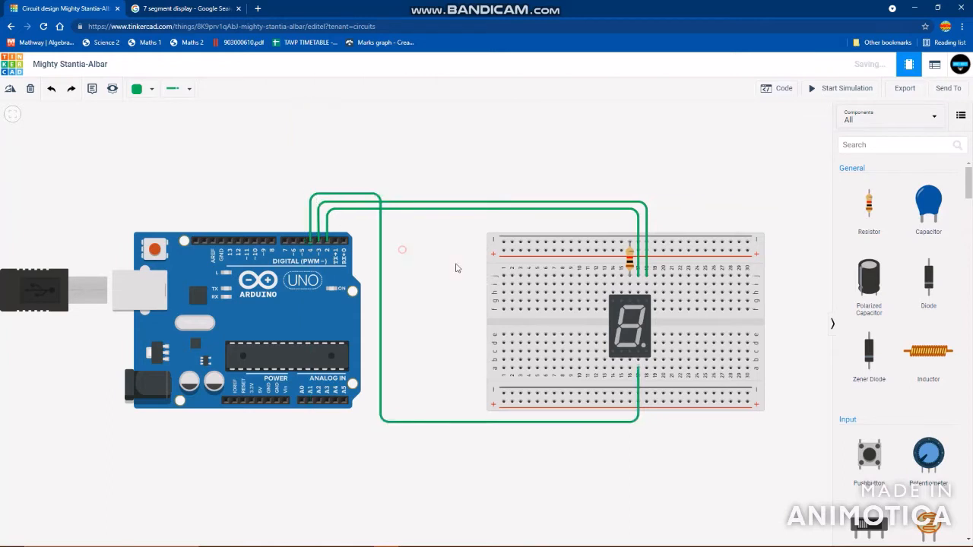
- Wire breadboard column 15 below the display to Arduino digital pin 5, running it between the boards and over the pin 4 wire
{"action": "left_click", "coordinate": [621, 353]}
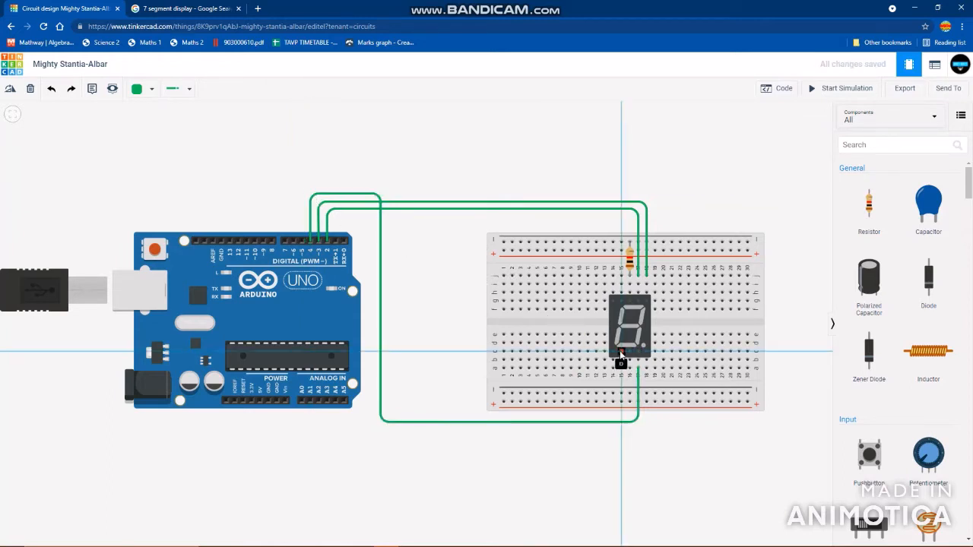
{"action": "left_click", "coordinate": [621, 355]}
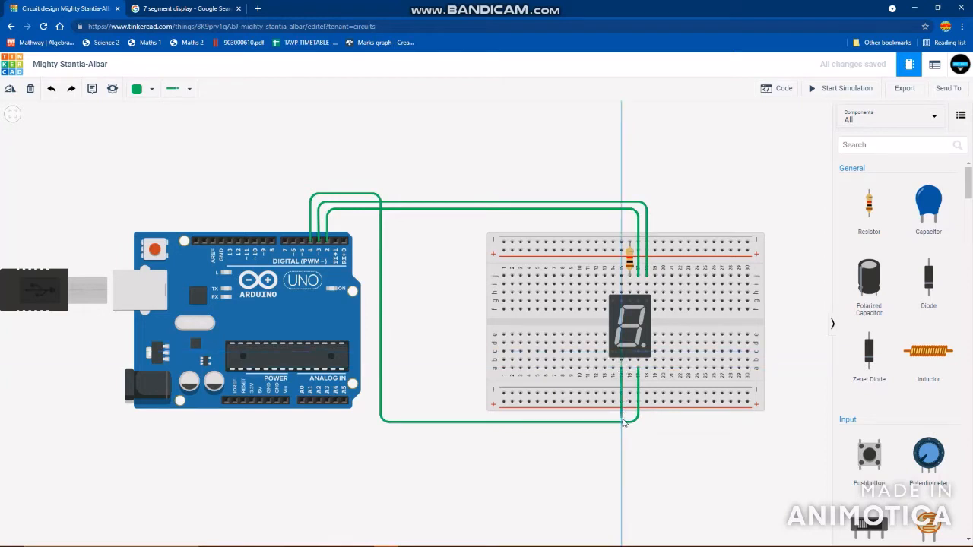
{"action": "left_click", "coordinate": [622, 416]}
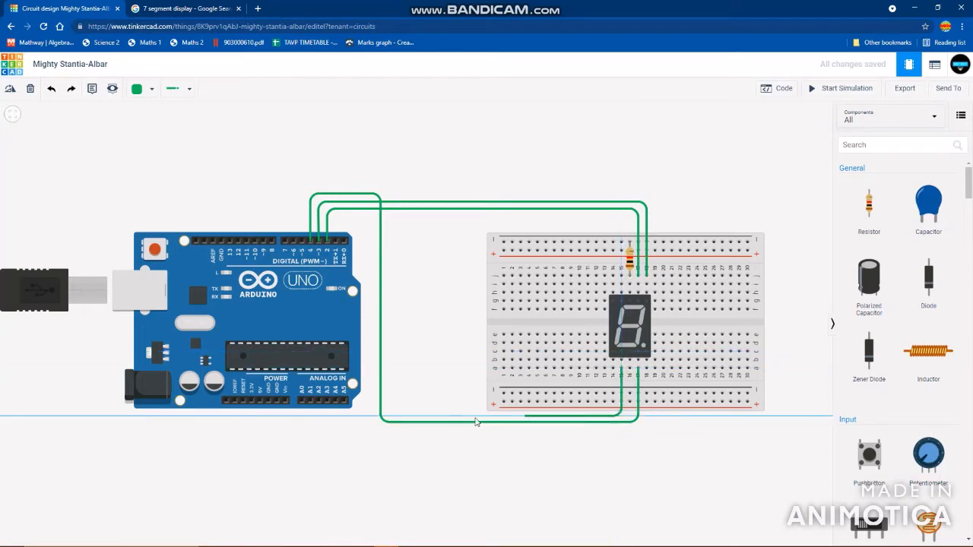
{"action": "left_click", "coordinate": [389, 419]}
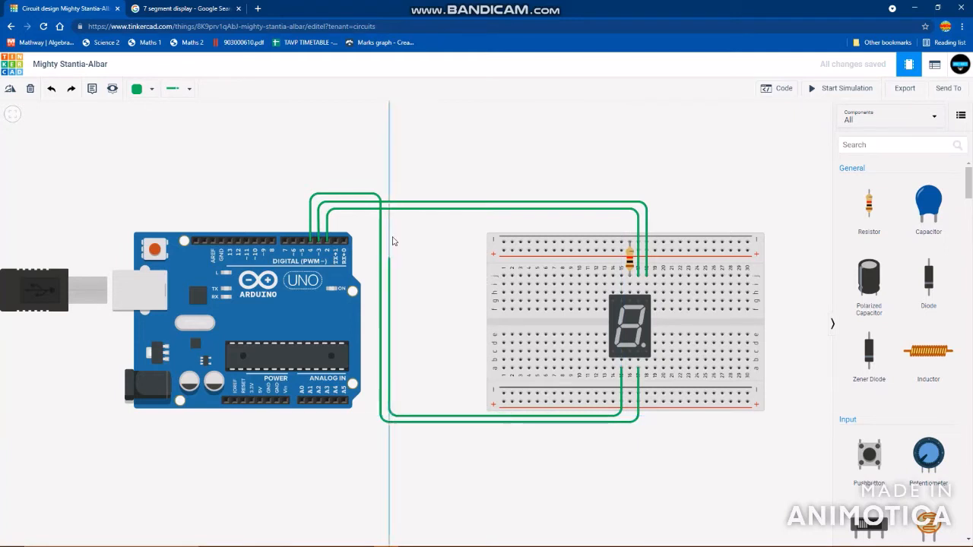
{"action": "left_click", "coordinate": [389, 185]}
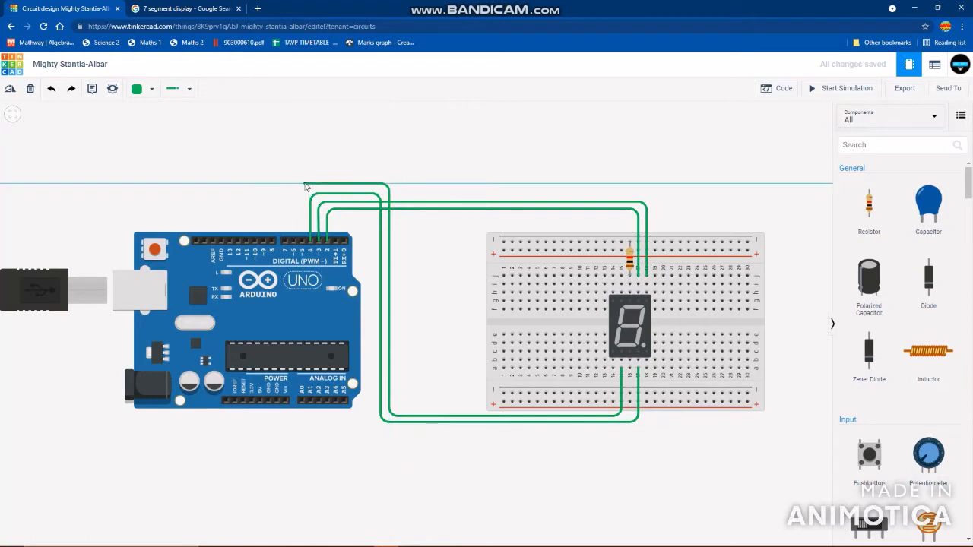
{"action": "left_click", "coordinate": [302, 240]}
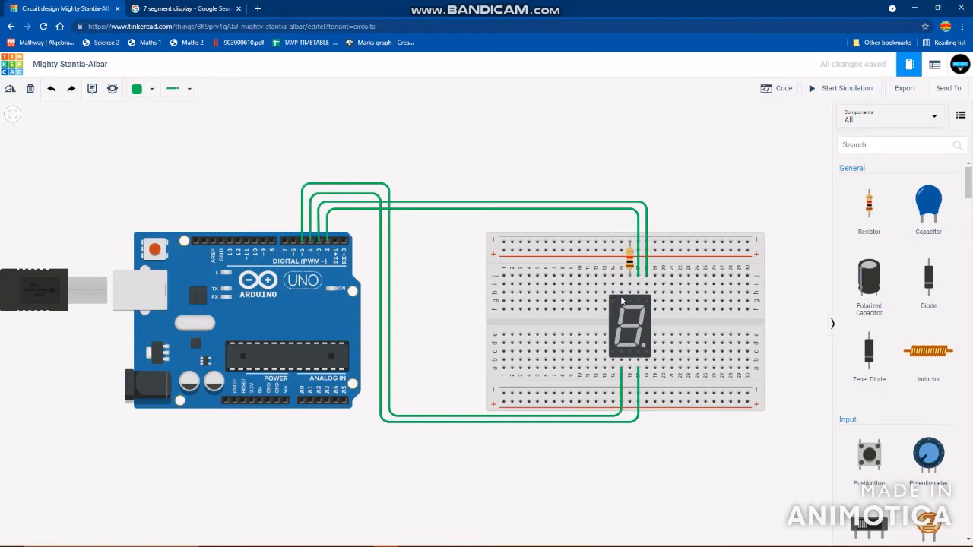
- Wire breadboard column 14 below the display to Arduino digital pin 6, routing it beneath the other lower wires and up beside the Arduino
{"action": "left_click", "coordinate": [613, 354]}
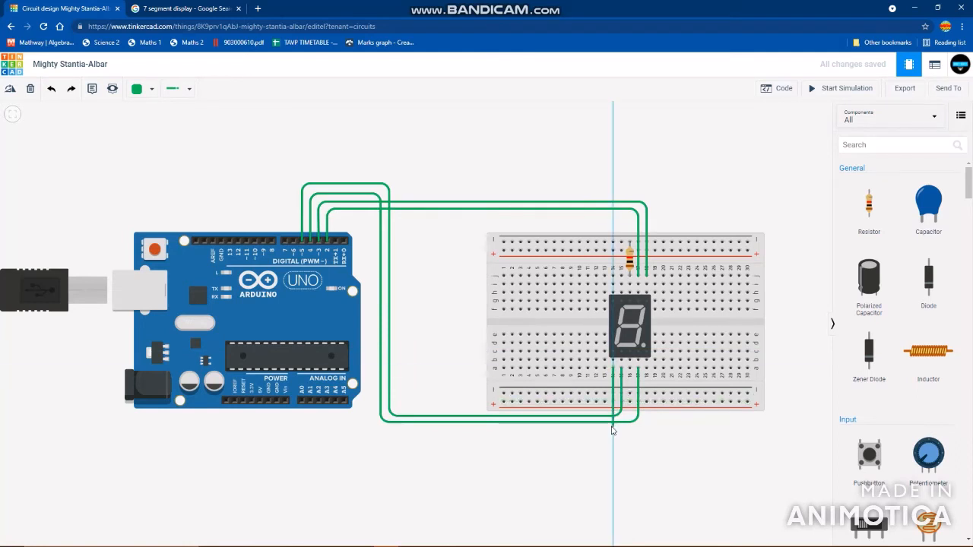
{"action": "left_click", "coordinate": [613, 433]}
{"action": "left_click", "coordinate": [372, 431]}
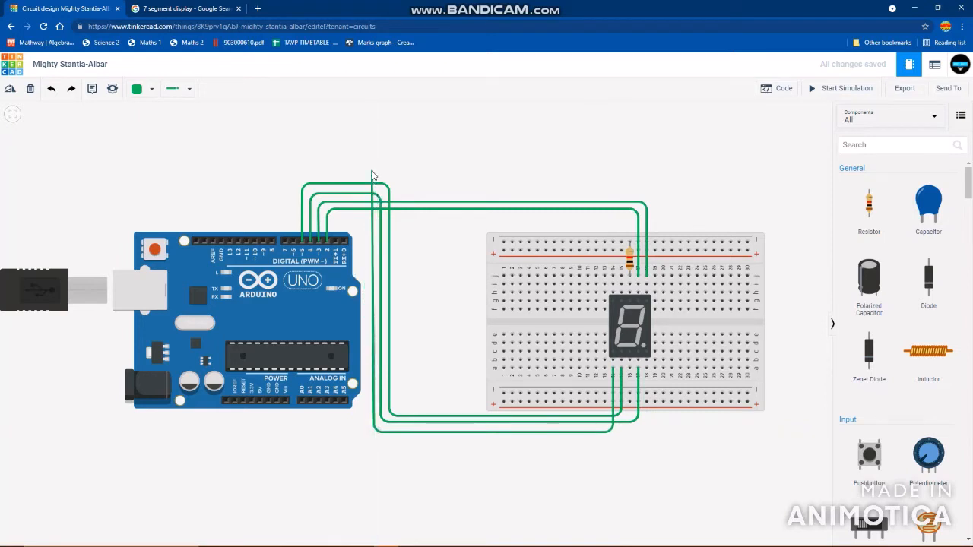
{"action": "left_click", "coordinate": [374, 171]}
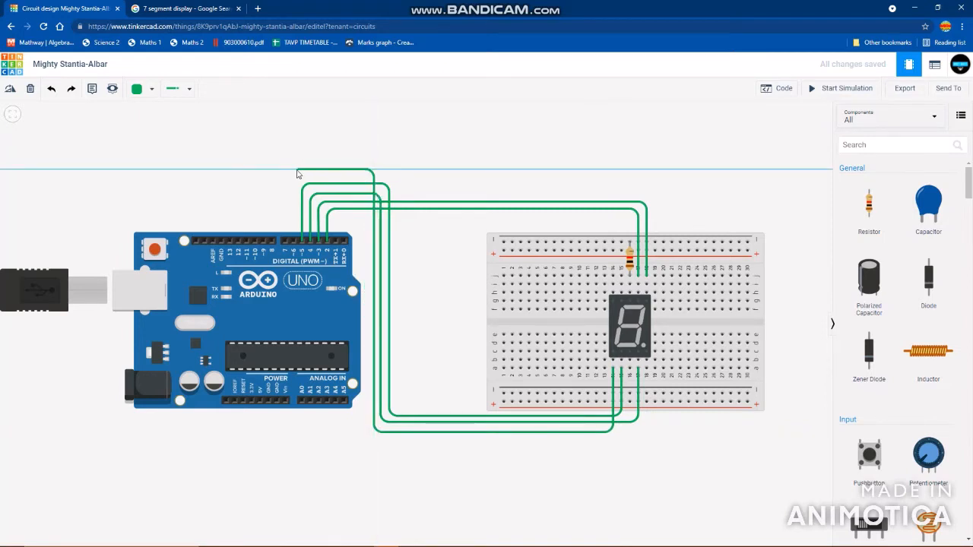
{"action": "left_click", "coordinate": [295, 170]}
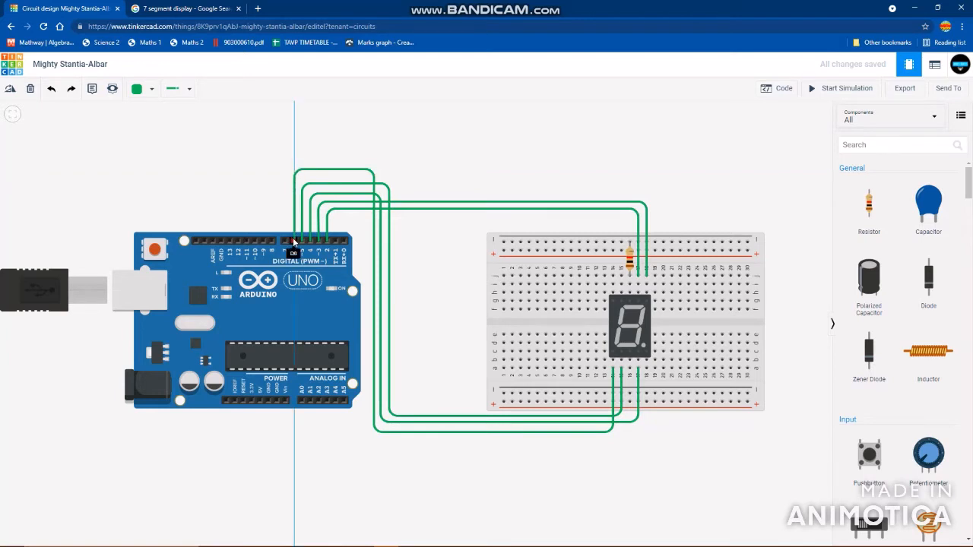
{"action": "left_click", "coordinate": [293, 241]}
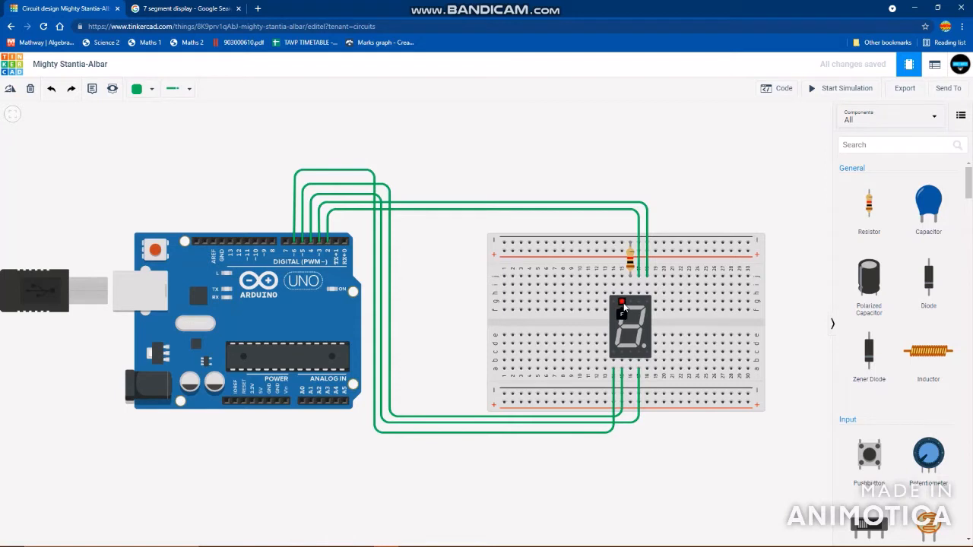
- Wire breadboard column 15 above the display to Arduino digital pin 7, routing it over all the existing wires
{"action": "left_click", "coordinate": [623, 303]}
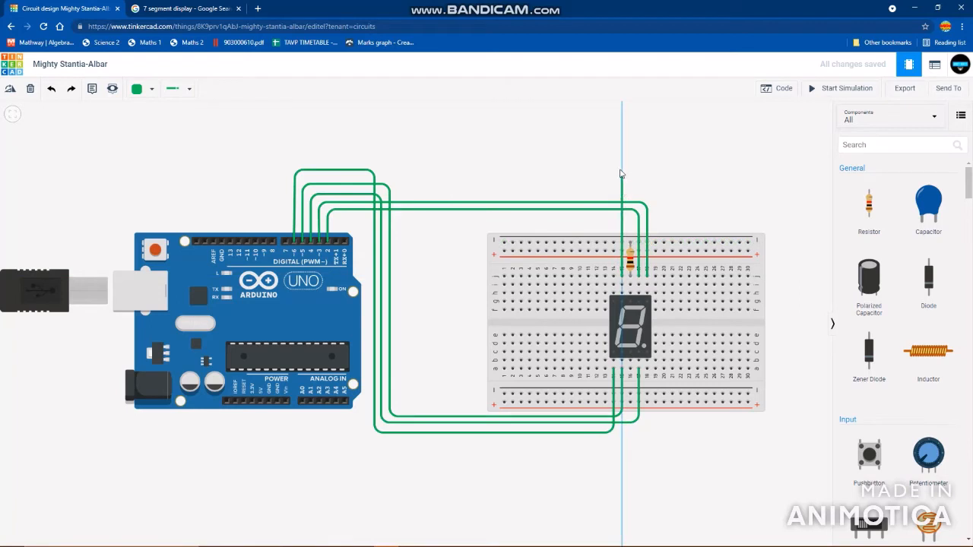
{"action": "left_click", "coordinate": [622, 158]}
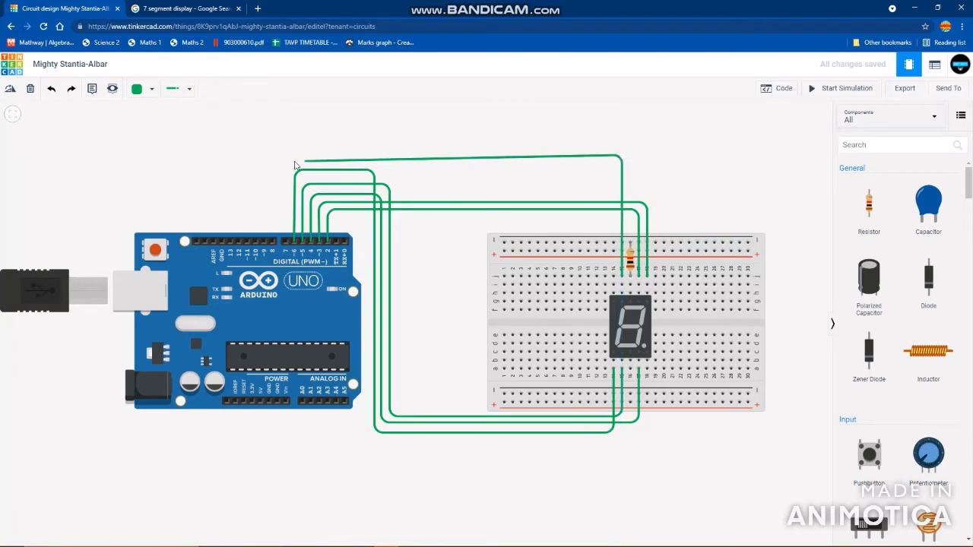
{"action": "left_click", "coordinate": [286, 156]}
{"action": "left_click", "coordinate": [285, 241]}
{"action": "left_click", "coordinate": [416, 276]}
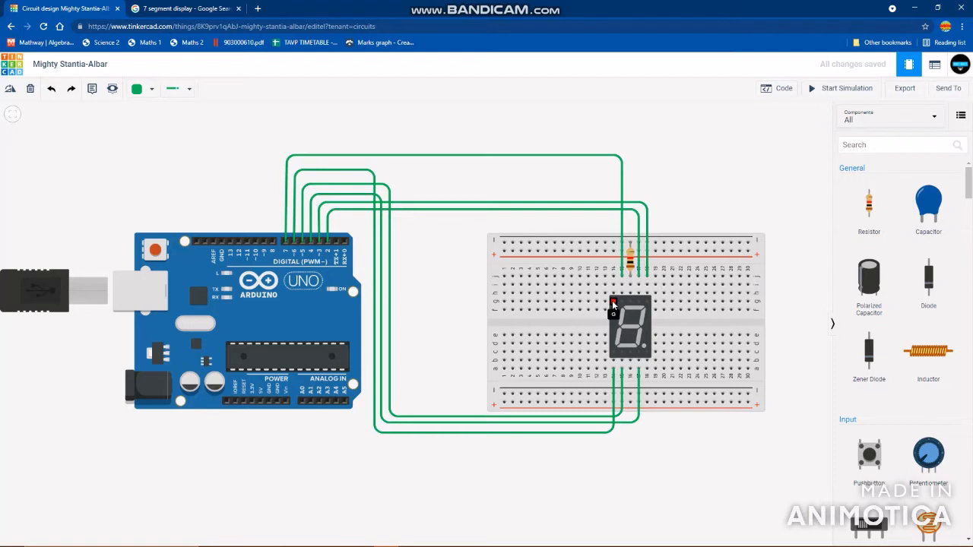
- Wire breadboard column 14 above the display to Arduino digital pin 8, running it above the pin 7 wire
{"action": "left_click", "coordinate": [612, 276]}
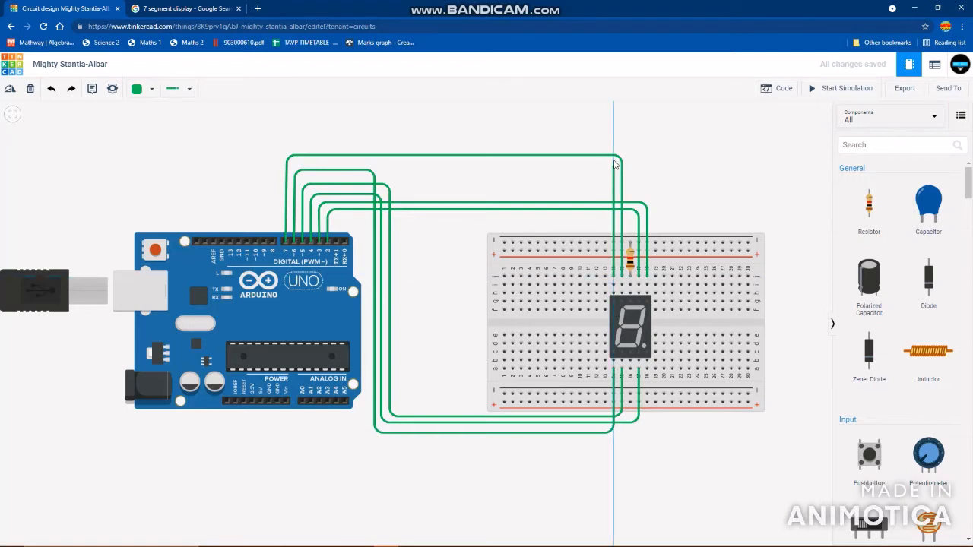
{"action": "left_click", "coordinate": [614, 147]}
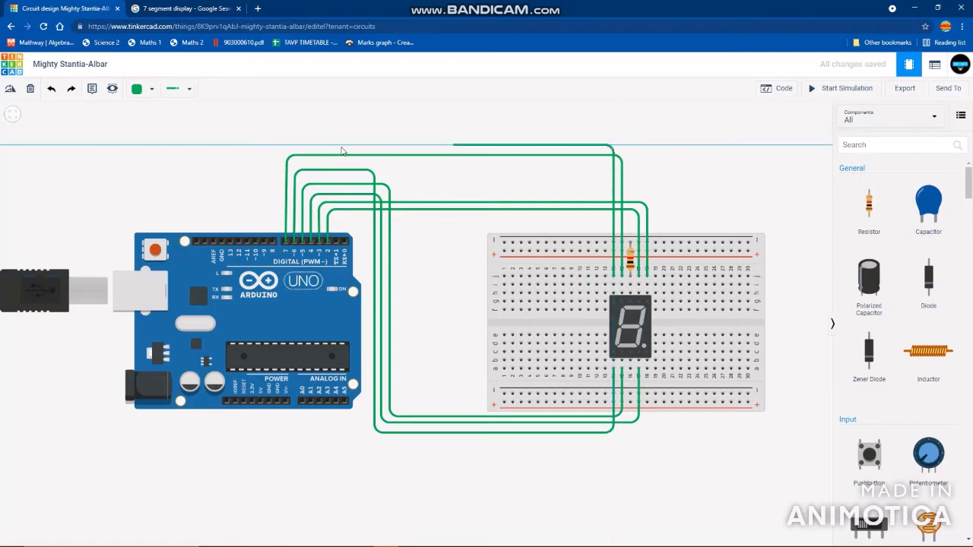
{"action": "left_click", "coordinate": [273, 147]}
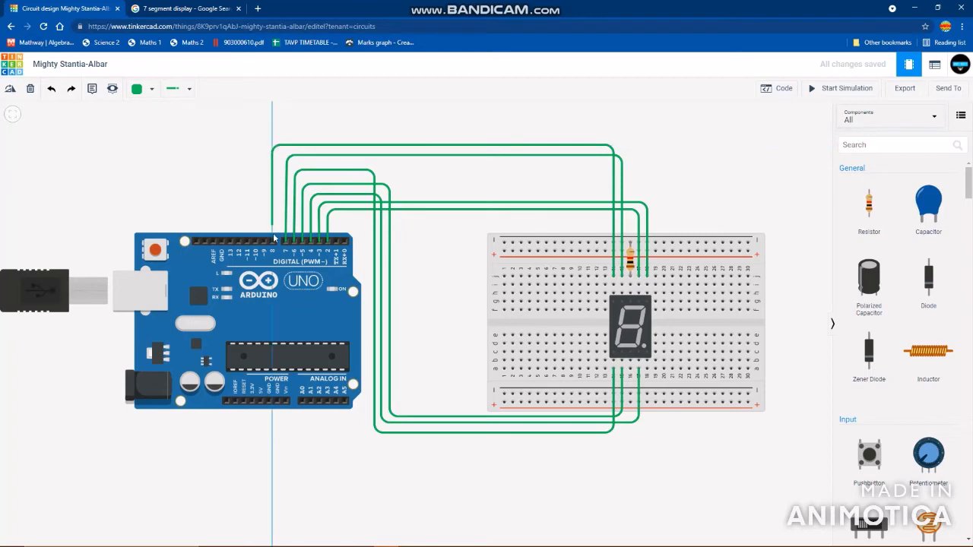
{"action": "left_click", "coordinate": [273, 243]}
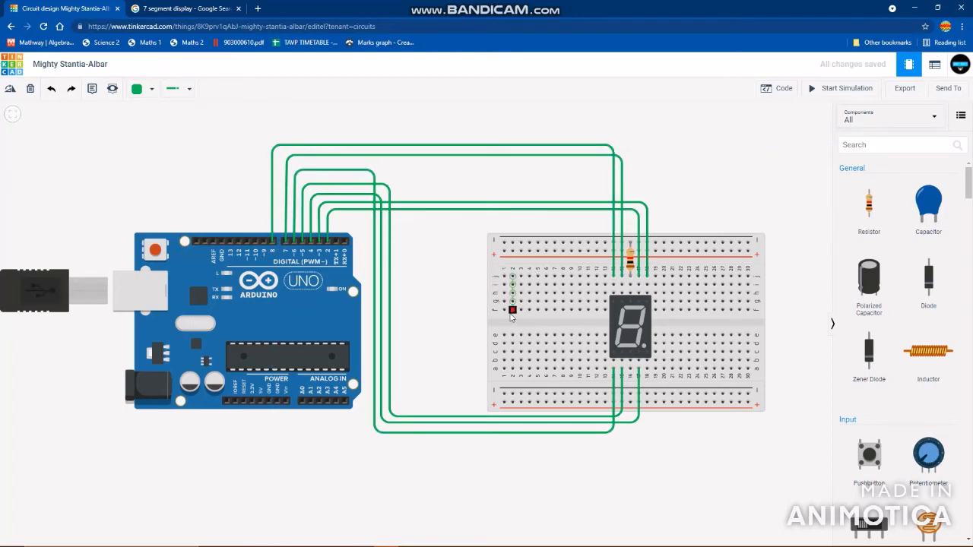
- Wire the Arduino 5V pin to the far end of the breadboard's lower positive rail, at column 30, routing it beneath all the other wires
{"action": "scroll", "coordinate": [535, 333], "scroll_direction": "down", "scroll_amount": 1}
{"action": "left_click_drag", "start_coordinate": [488, 348], "coordinate": [499, 304]}
{"action": "scroll", "coordinate": [499, 306], "scroll_direction": "up", "scroll_amount": 1}
{"action": "scroll", "coordinate": [476, 291], "scroll_direction": "down", "scroll_amount": 1}
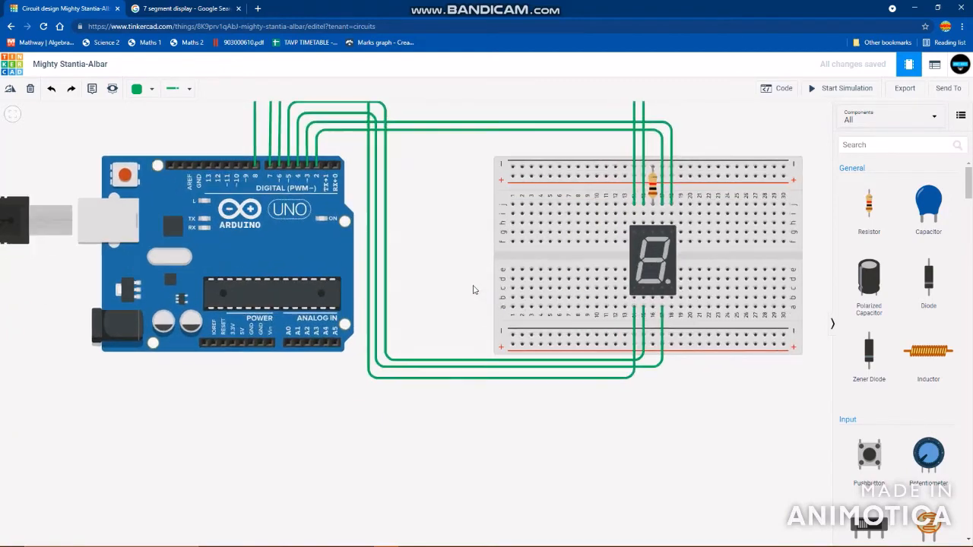
{"action": "scroll", "coordinate": [253, 340], "scroll_direction": "up", "scroll_amount": 3}
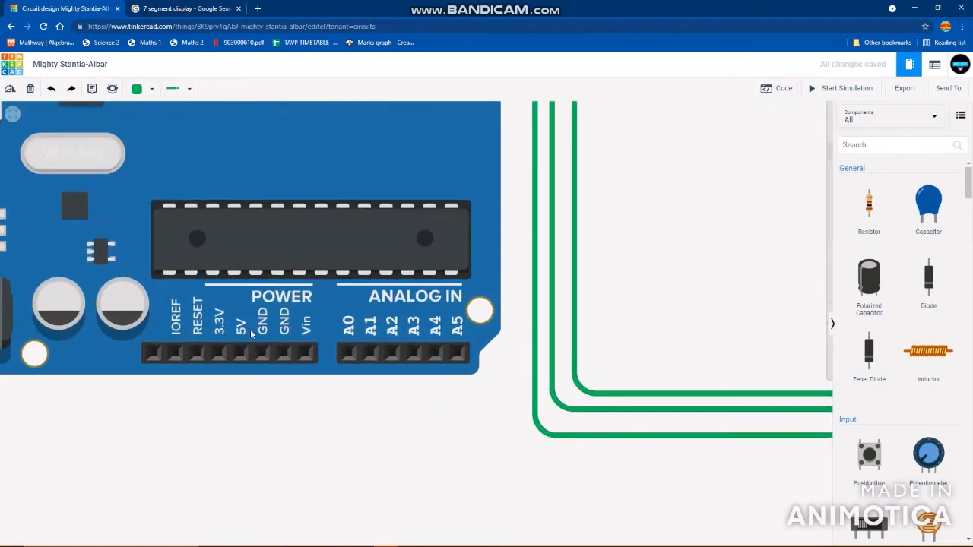
{"action": "scroll", "coordinate": [289, 331], "scroll_direction": "down", "scroll_amount": 3}
{"action": "left_click_drag", "start_coordinate": [479, 299], "coordinate": [467, 347]}
{"action": "scroll", "coordinate": [441, 307], "scroll_direction": "down", "scroll_amount": 1}
{"action": "scroll", "coordinate": [473, 336], "scroll_direction": "up", "scroll_amount": 2}
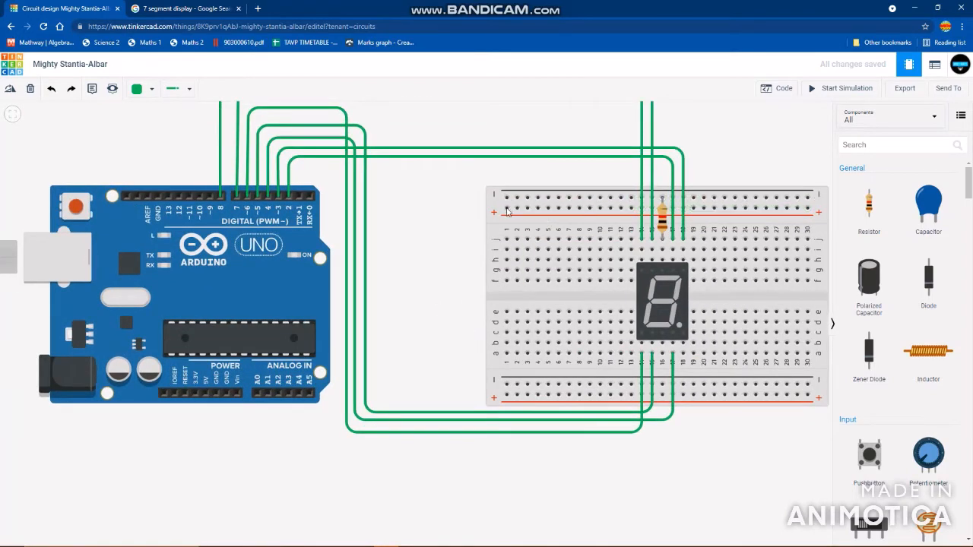
{"action": "left_click", "coordinate": [206, 391]}
{"action": "left_click", "coordinate": [205, 450]}
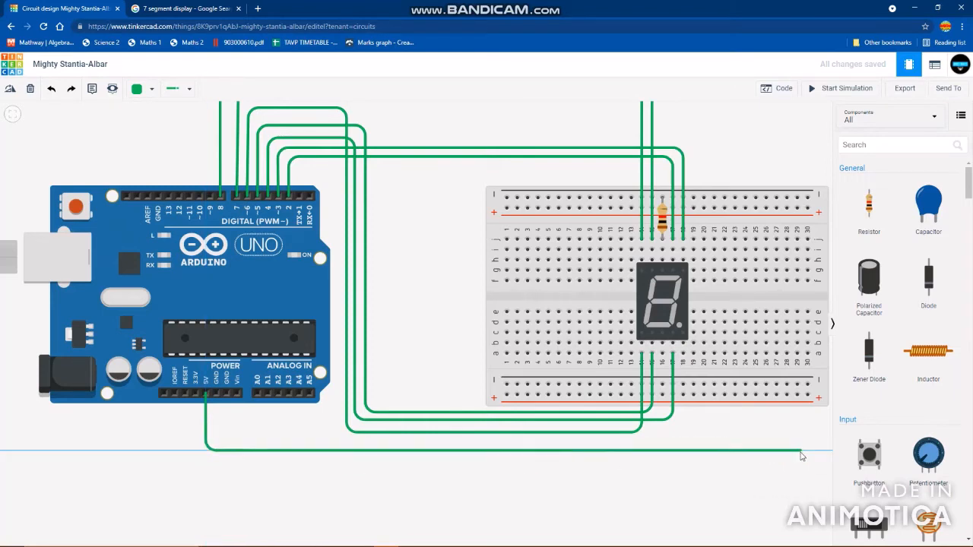
{"action": "left_click", "coordinate": [808, 451]}
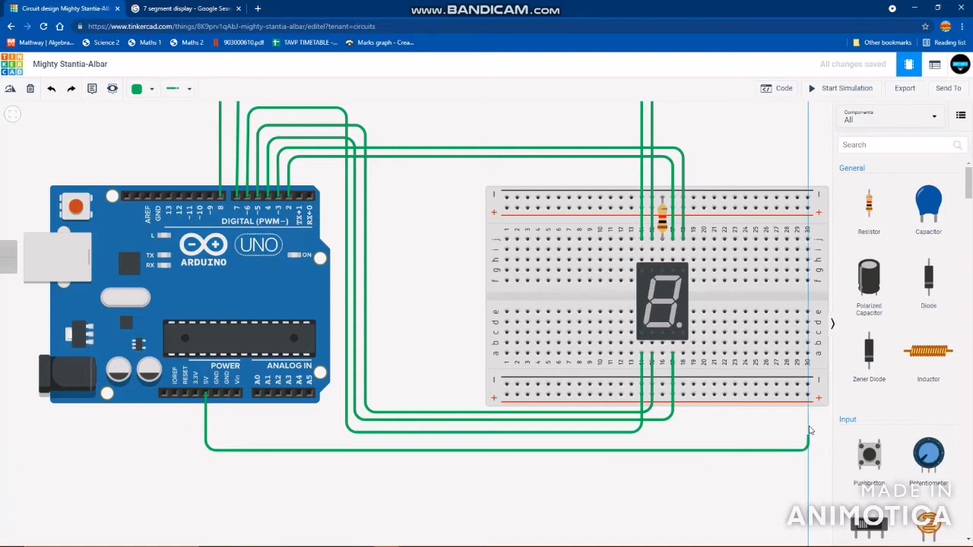
{"action": "left_click", "coordinate": [808, 395]}
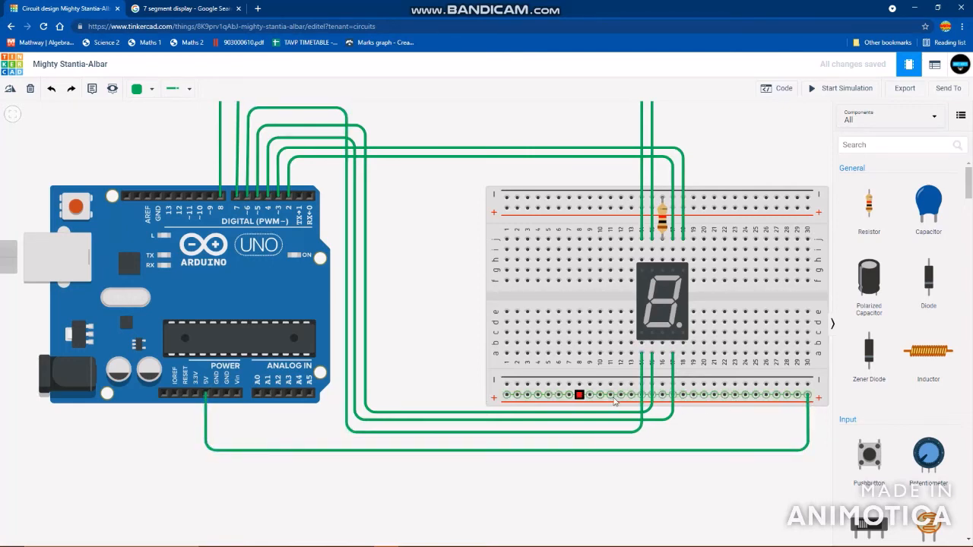
- Wire the Arduino GND pin to the breadboard's lower negative rail at column 29, routing it just above the 5V wire
{"action": "left_click", "coordinate": [215, 392]}
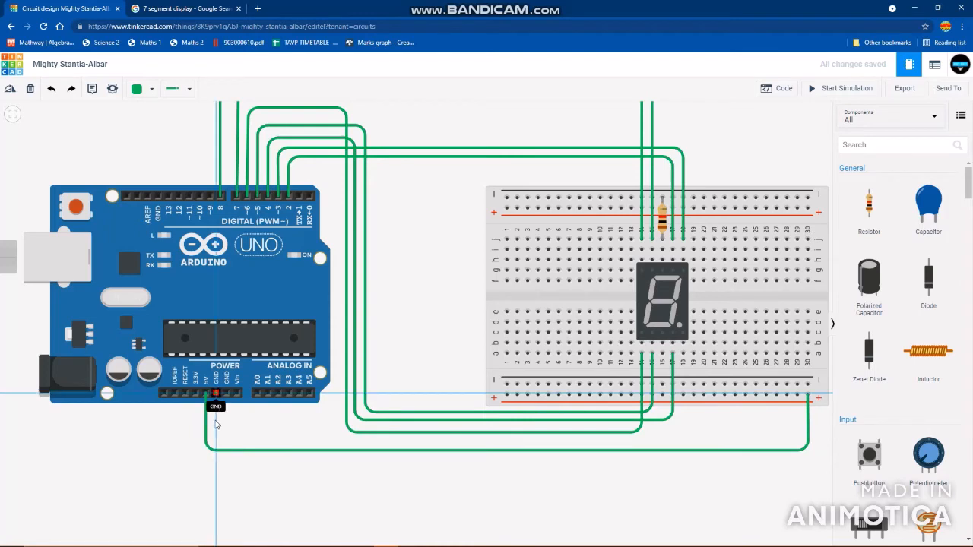
{"action": "left_click", "coordinate": [216, 435]}
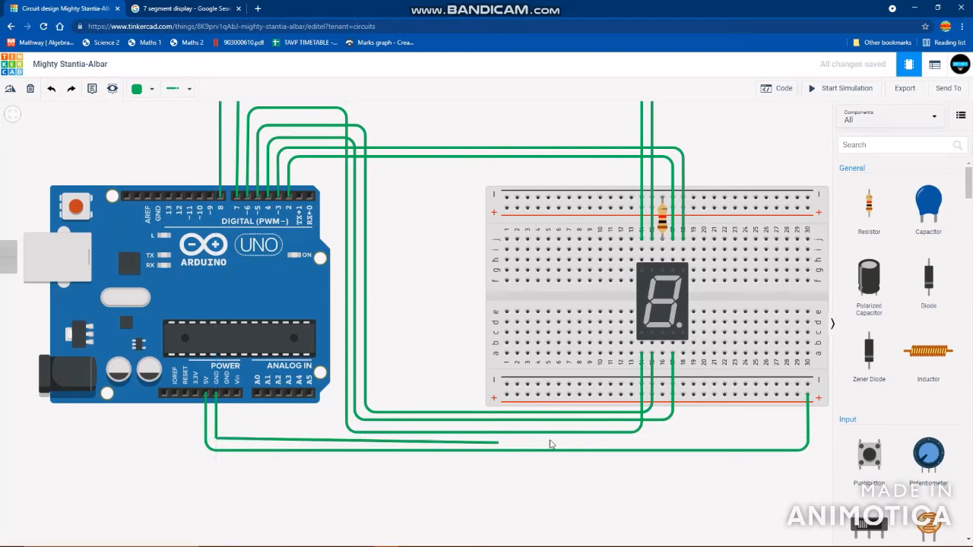
{"action": "left_click", "coordinate": [798, 438]}
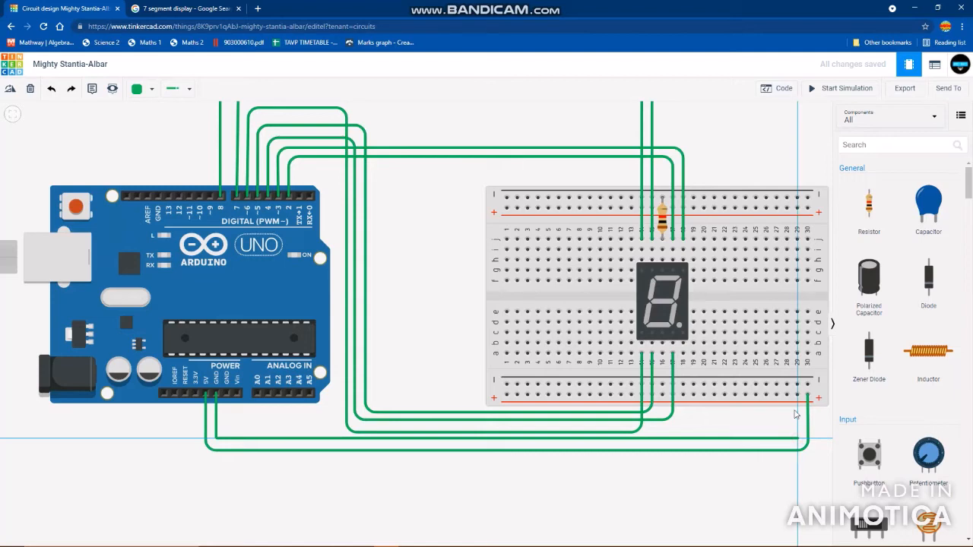
{"action": "left_click", "coordinate": [797, 385]}
{"action": "left_click", "coordinate": [830, 429]}
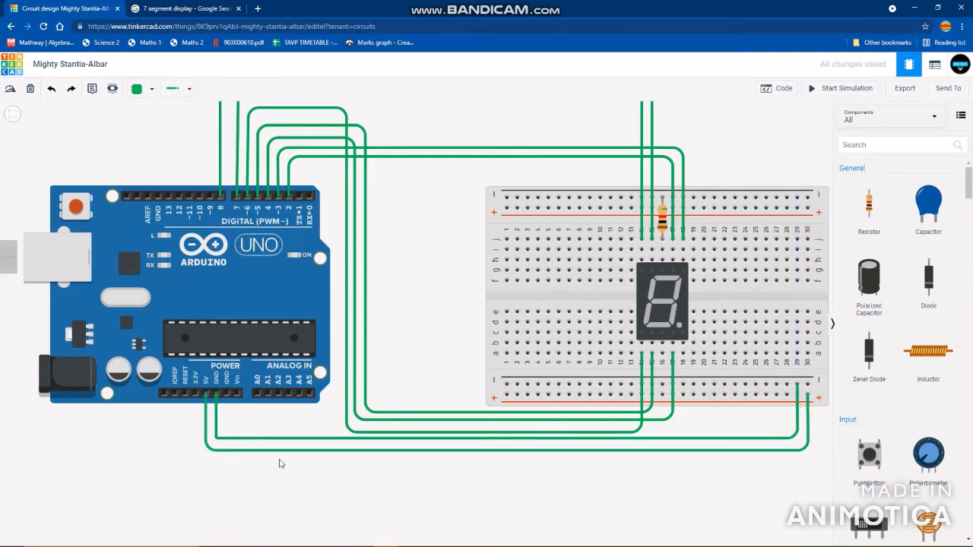
- Link the upper and lower negative rails with a straight wire at column 30, and the two positive rails at column 28
{"action": "left_click", "coordinate": [807, 386]}
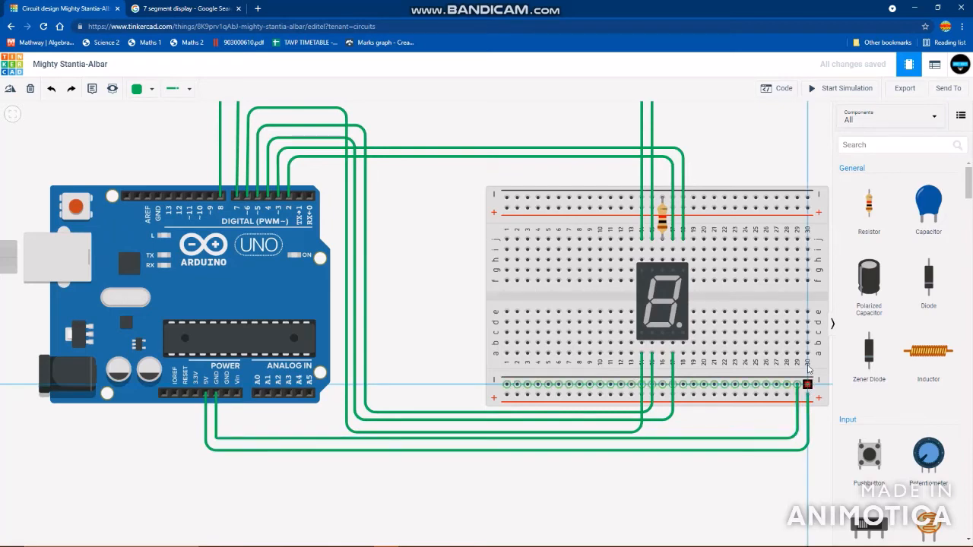
{"action": "left_click", "coordinate": [807, 198]}
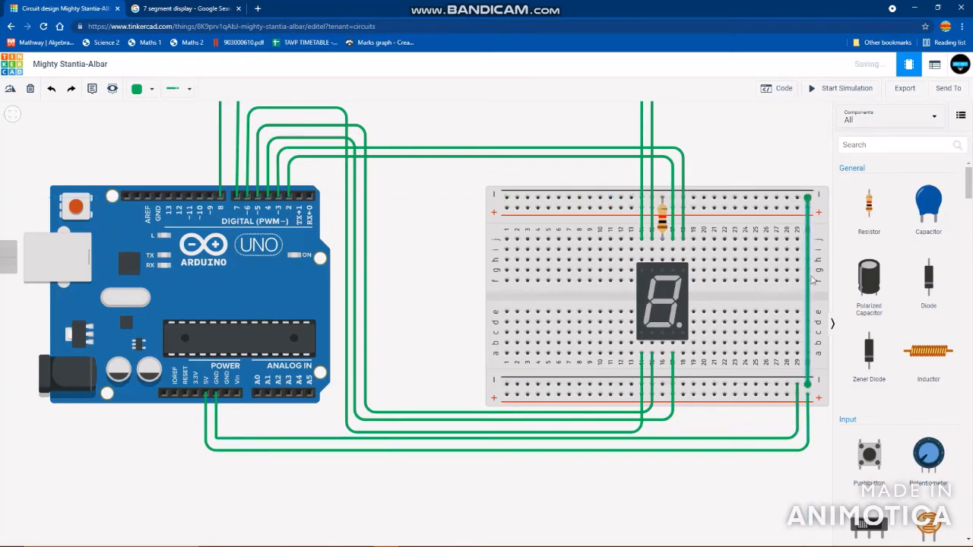
{"action": "left_click", "coordinate": [788, 395]}
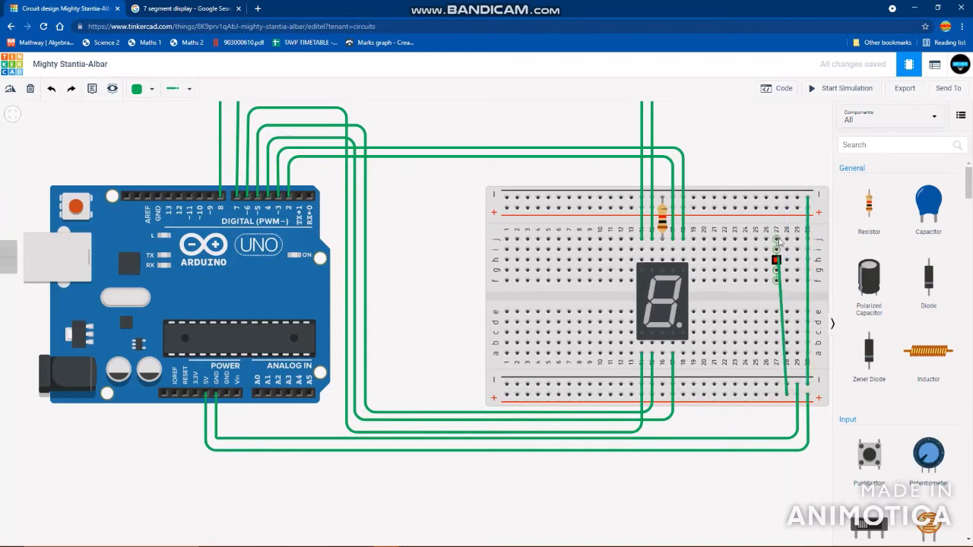
{"action": "left_click", "coordinate": [787, 208]}
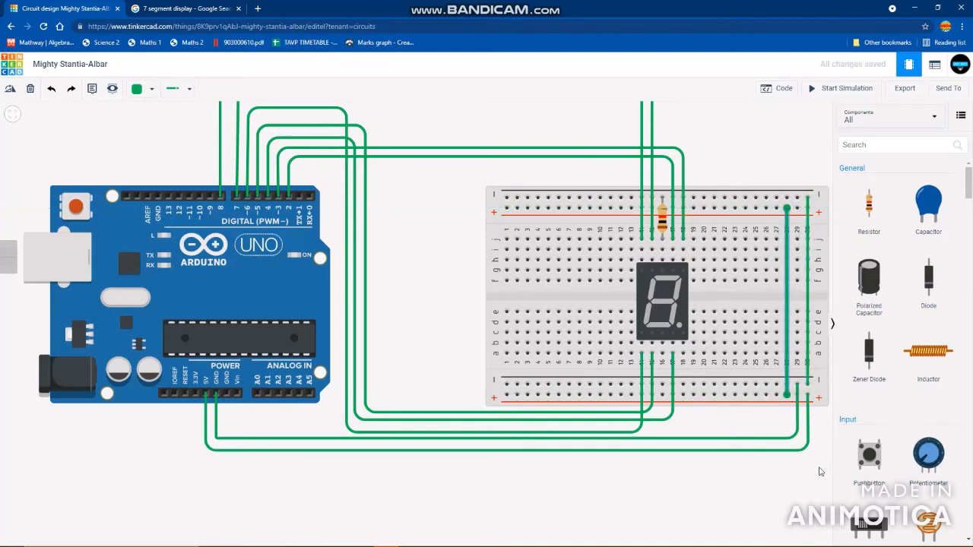
- Colour the Arduino GND wire black and the 5V wire red
{"action": "left_click_drag", "start_coordinate": [827, 472], "coordinate": [760, 477]}
{"action": "left_click", "coordinate": [832, 325]}
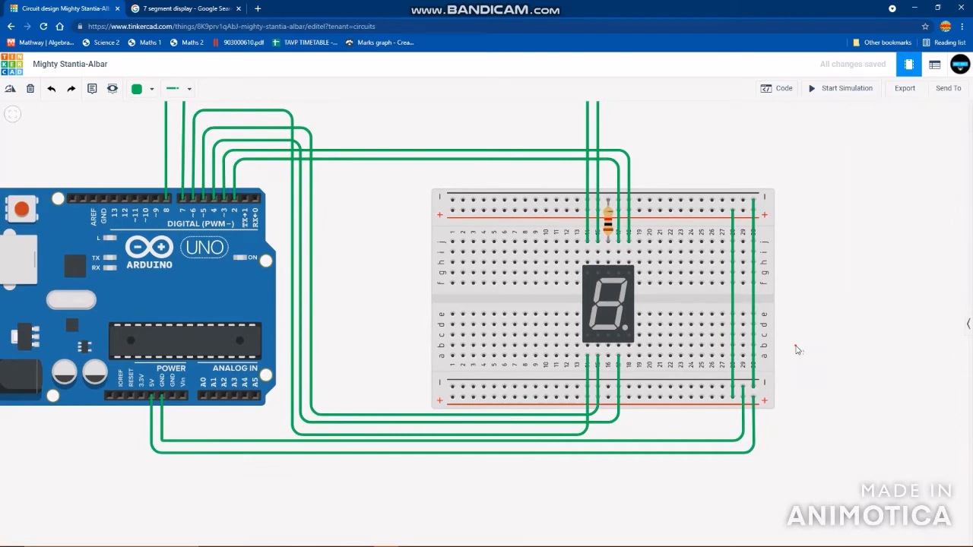
{"action": "scroll", "coordinate": [810, 374], "scroll_direction": "down", "scroll_amount": 1}
{"action": "left_click_drag", "start_coordinate": [818, 335], "coordinate": [819, 349]}
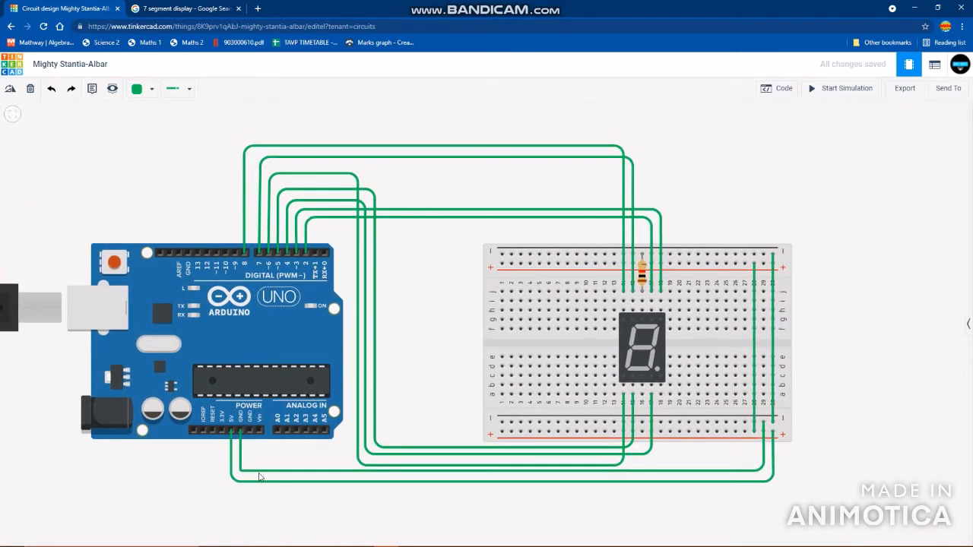
{"action": "left_click", "coordinate": [269, 472]}
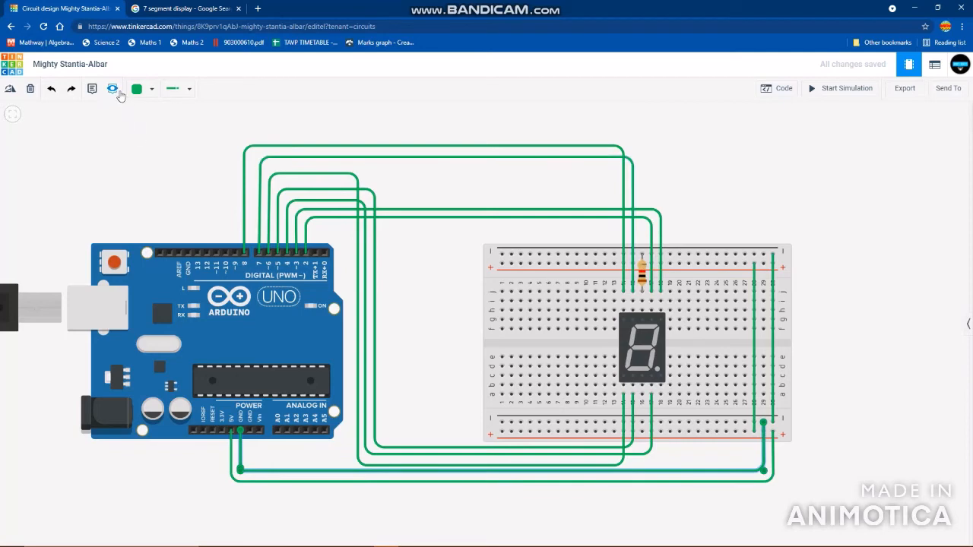
{"action": "left_click", "coordinate": [144, 96]}
{"action": "left_click", "coordinate": [159, 128]}
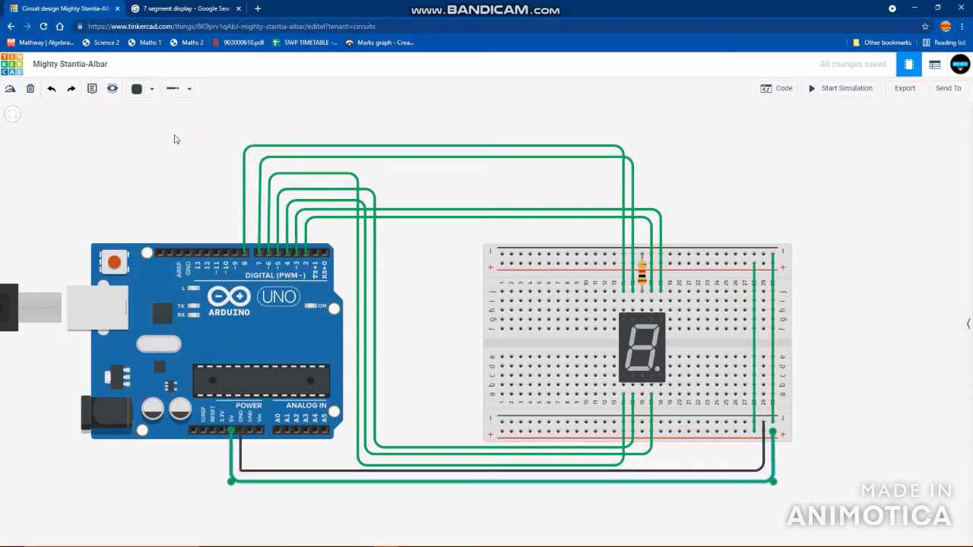
{"action": "left_click", "coordinate": [154, 89]}
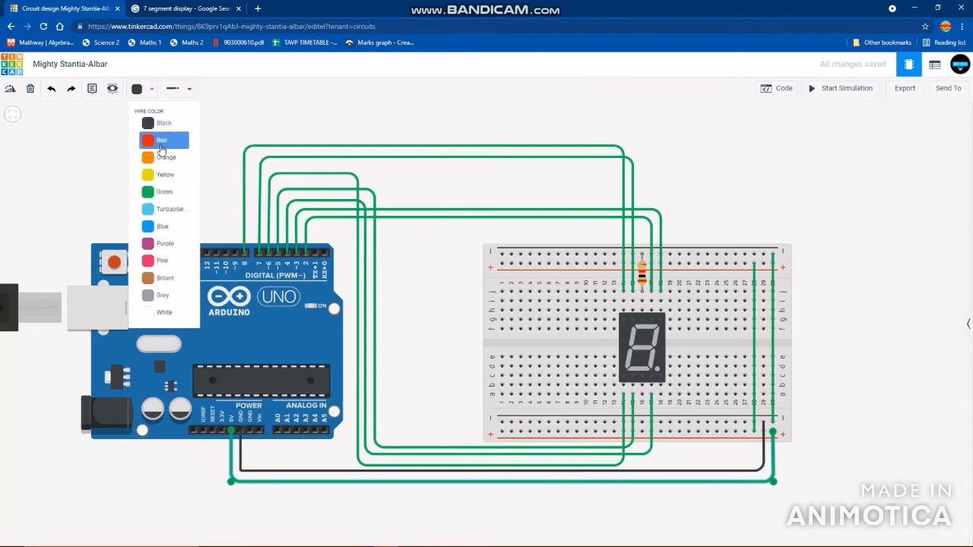
{"action": "left_click", "coordinate": [160, 144]}
{"action": "left_click", "coordinate": [404, 319]}
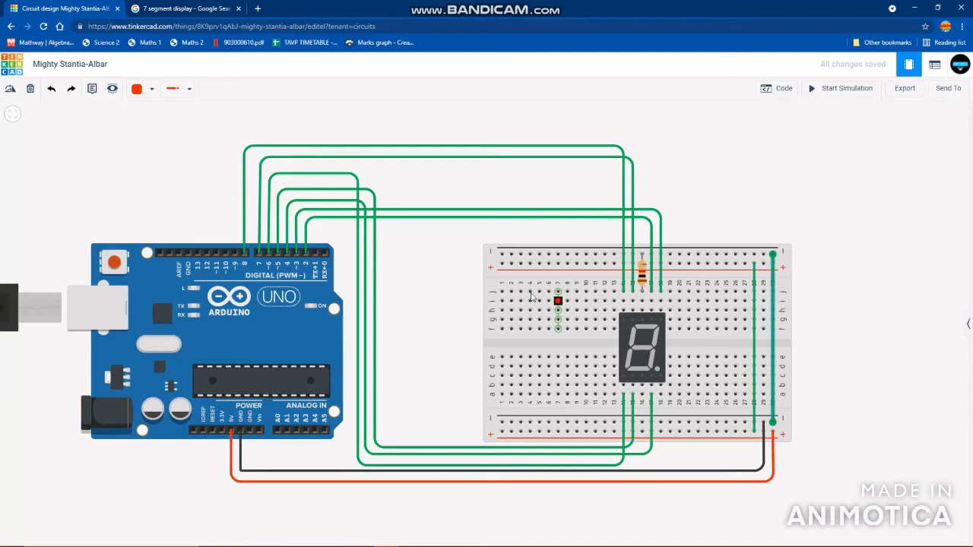
- Colour the wire linking the negative rails black and the wire linking the positive rails red
{"action": "left_click", "coordinate": [136, 90]}
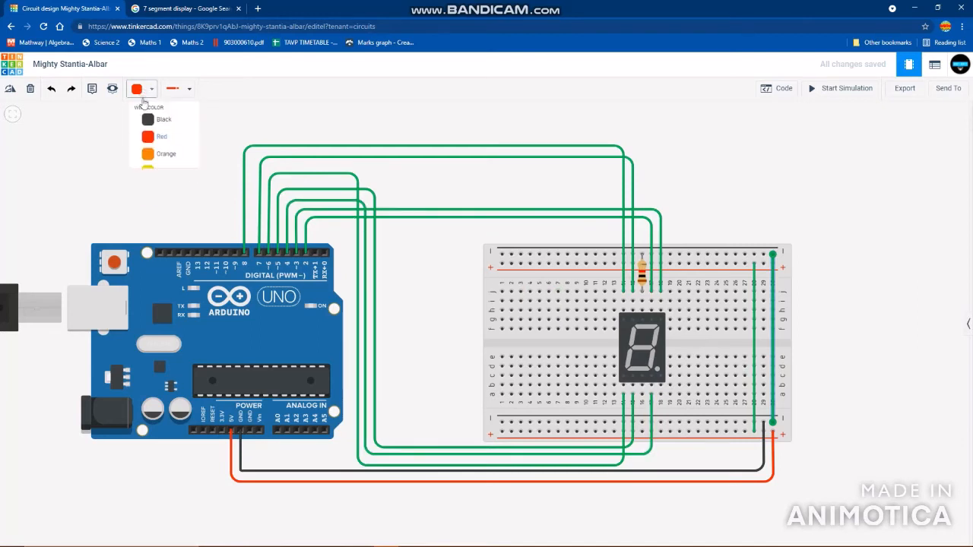
{"action": "left_click", "coordinate": [150, 124]}
{"action": "left_click", "coordinate": [756, 344]}
{"action": "left_click", "coordinate": [754, 344]}
{"action": "left_click", "coordinate": [136, 91]}
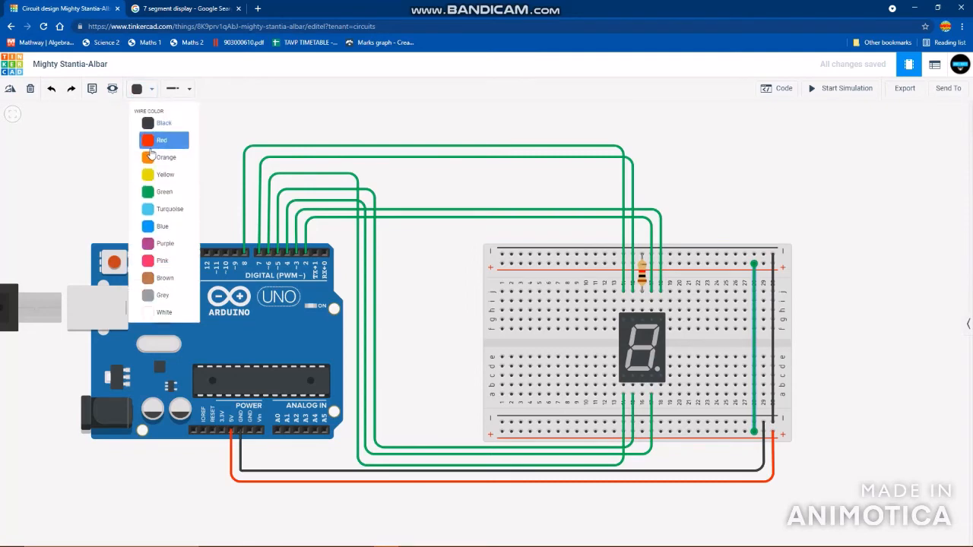
{"action": "left_click", "coordinate": [156, 137]}
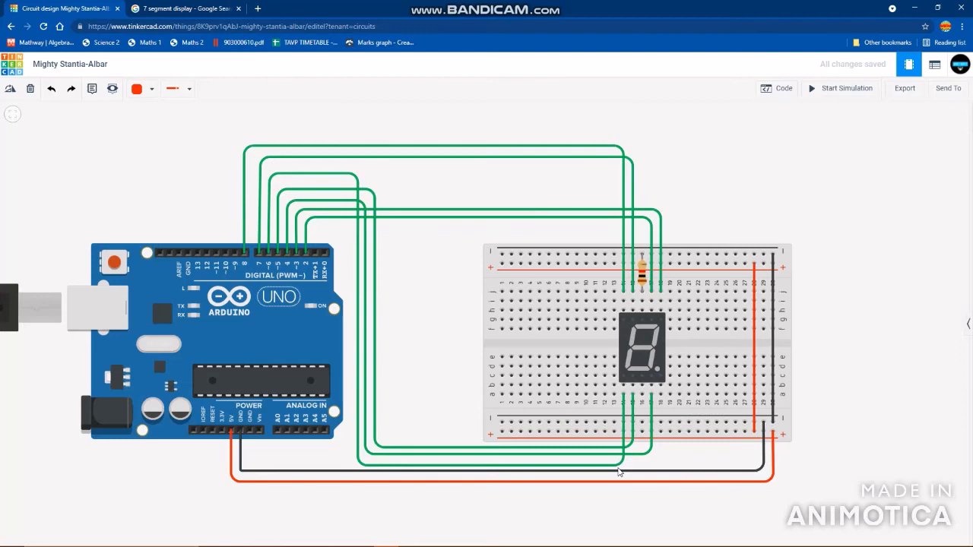
- Colour the wire on digital pin 2 orange and the wire on digital pin 3 yellow
{"action": "left_click", "coordinate": [623, 466]}
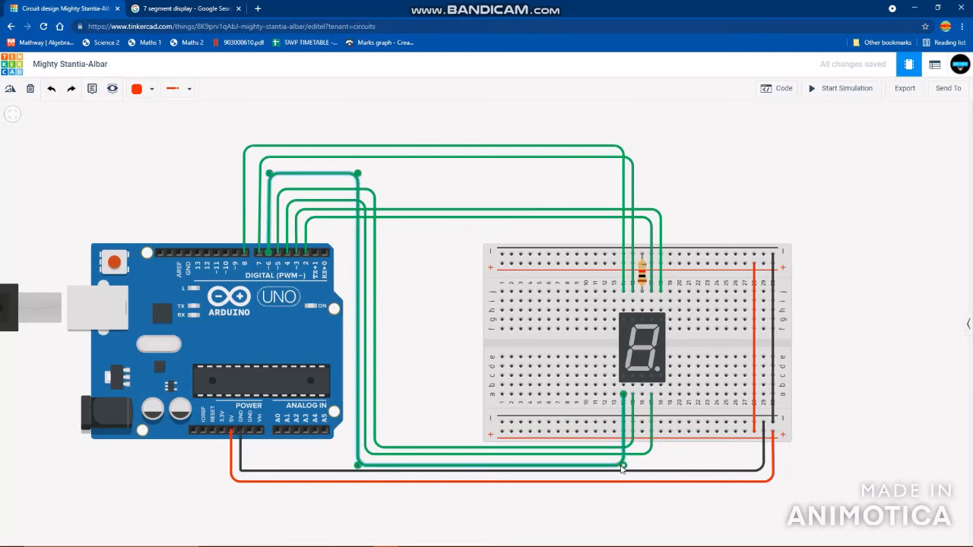
{"action": "left_click", "coordinate": [456, 285]}
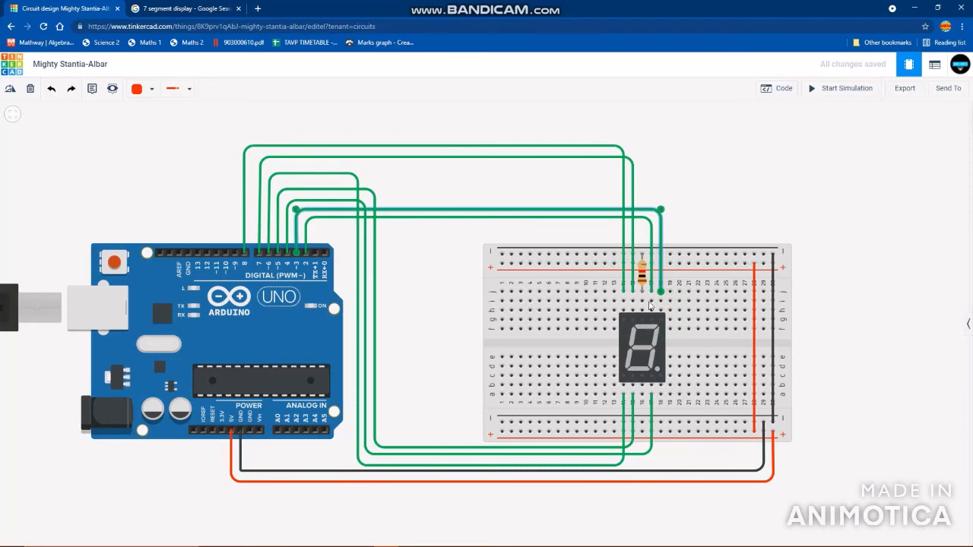
{"action": "left_click", "coordinate": [650, 226]}
{"action": "left_click", "coordinate": [137, 89]}
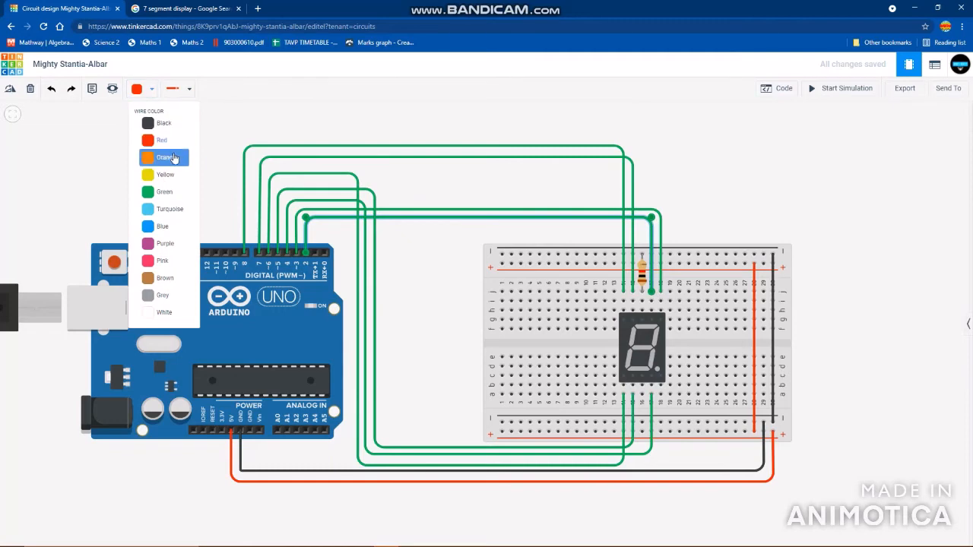
{"action": "left_click", "coordinate": [165, 157]}
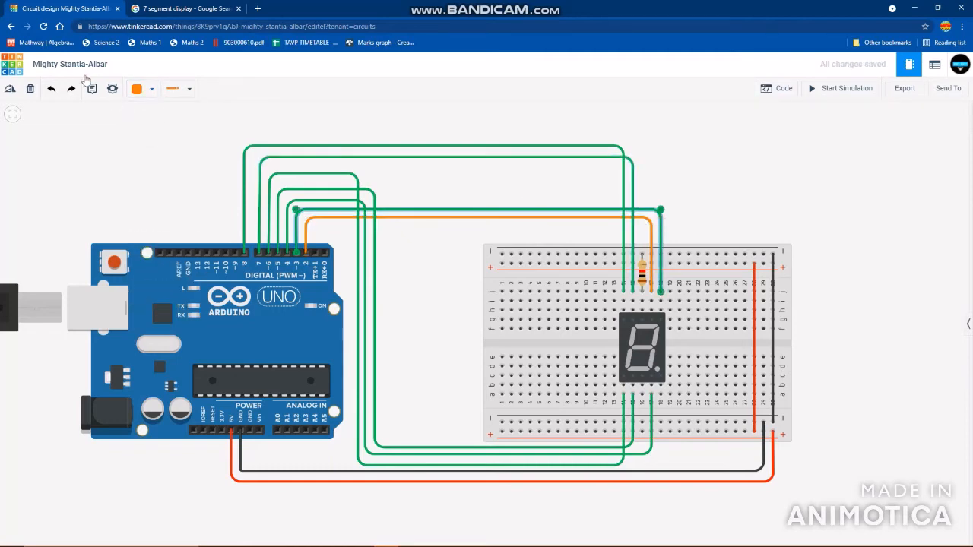
{"action": "left_click", "coordinate": [138, 88]}
{"action": "left_click", "coordinate": [165, 174]}
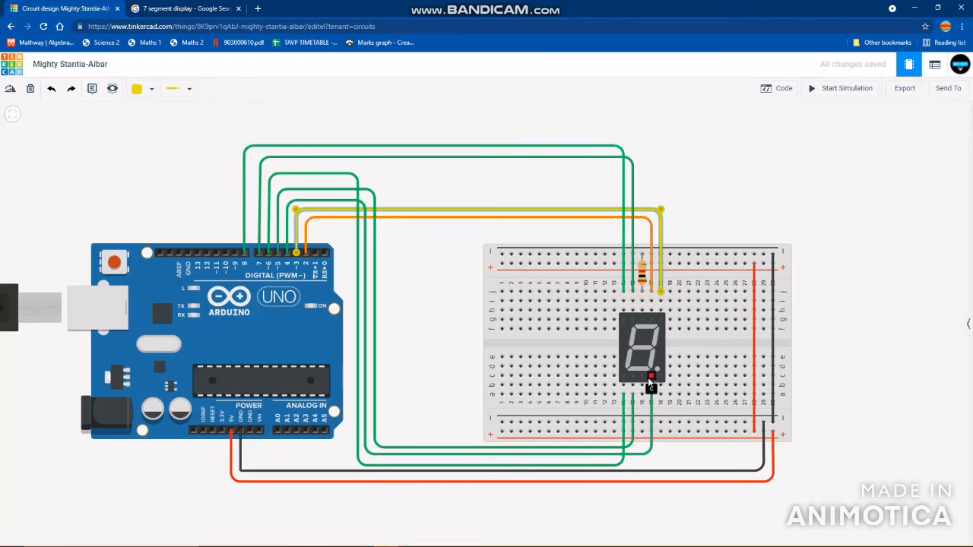
- Set the digital pin 4 wire's colour to green and the digital pin 5 wire's colour to turquoise
{"action": "left_click", "coordinate": [652, 410]}
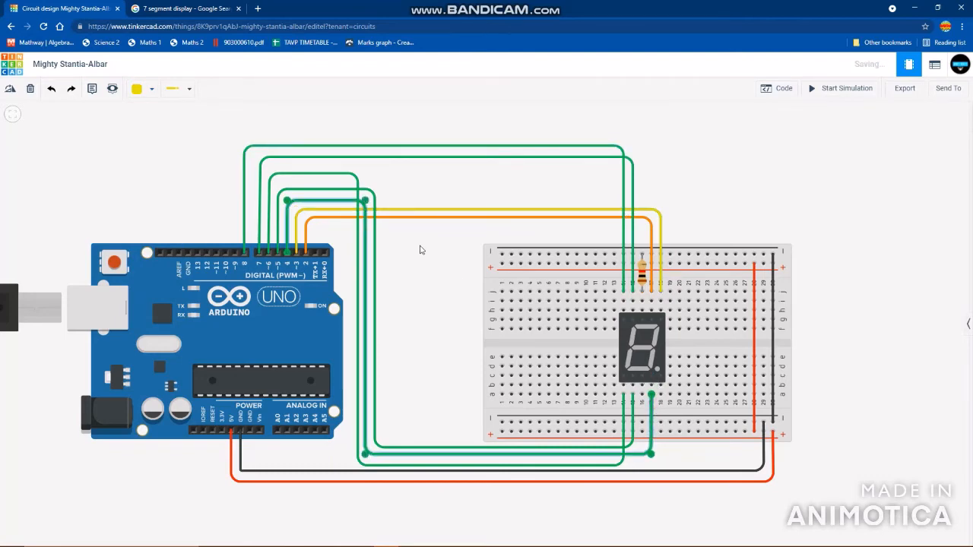
{"action": "left_click", "coordinate": [137, 89]}
{"action": "left_click", "coordinate": [167, 193]}
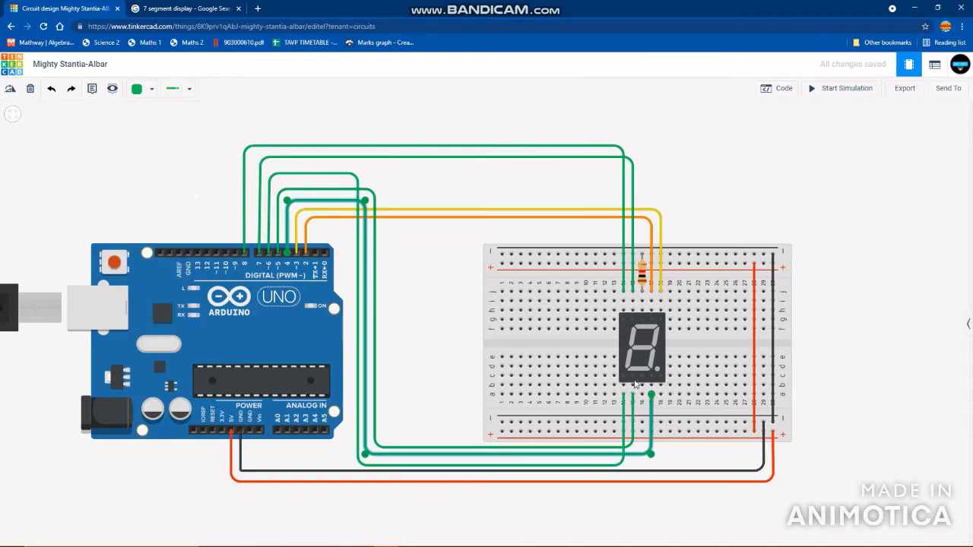
{"action": "left_click", "coordinate": [633, 425]}
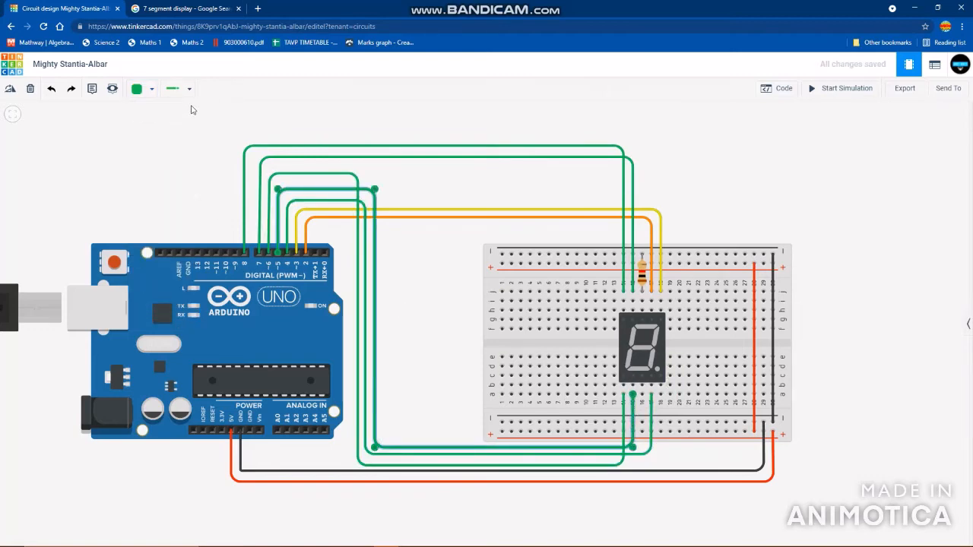
{"action": "left_click", "coordinate": [137, 89]}
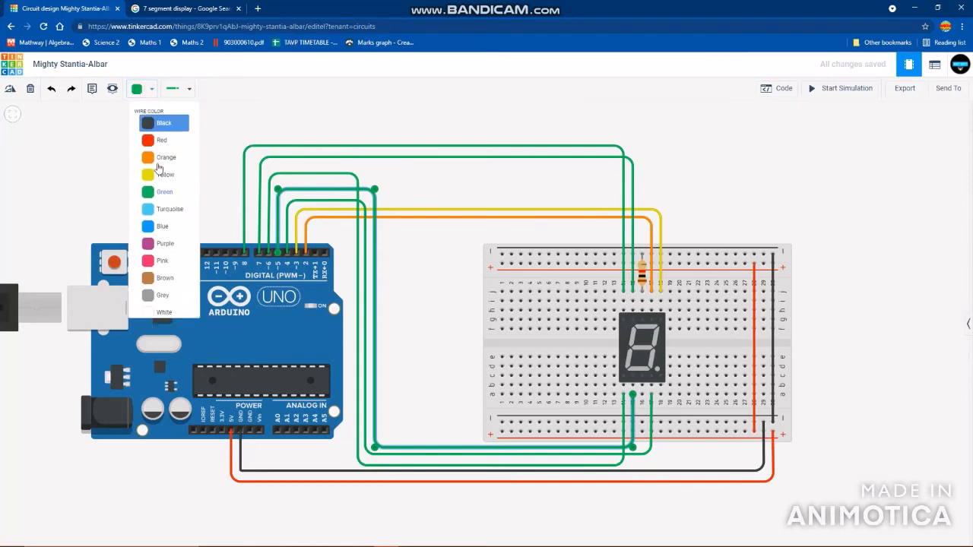
{"action": "left_click", "coordinate": [169, 210]}
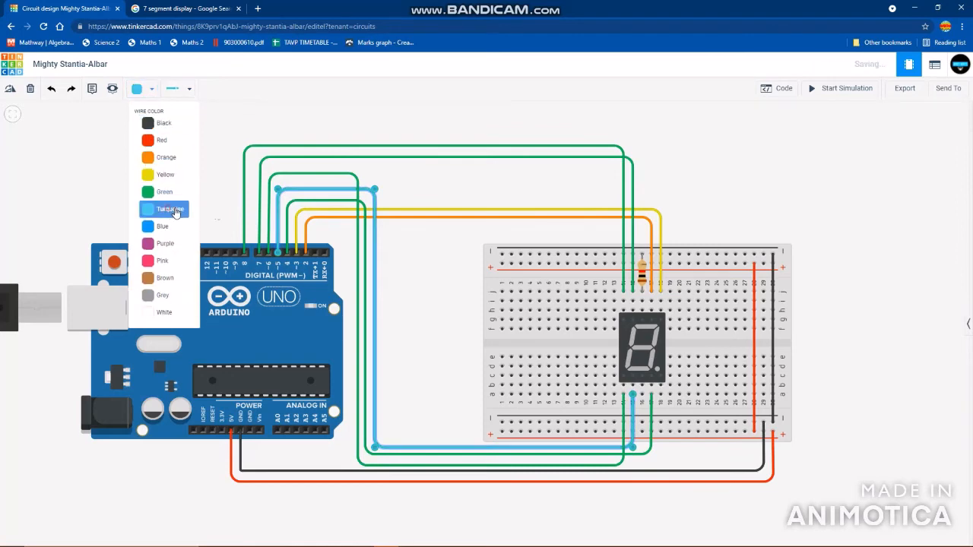
- Colour the wire on digital pin 6 blue and the wire on digital pin 7 purple
{"action": "left_click", "coordinate": [624, 420]}
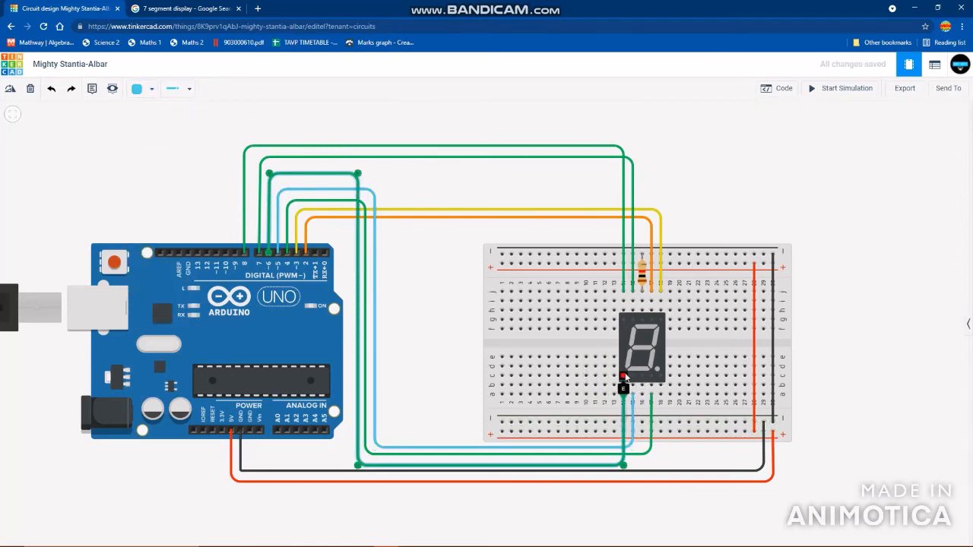
{"action": "left_click", "coordinate": [139, 89]}
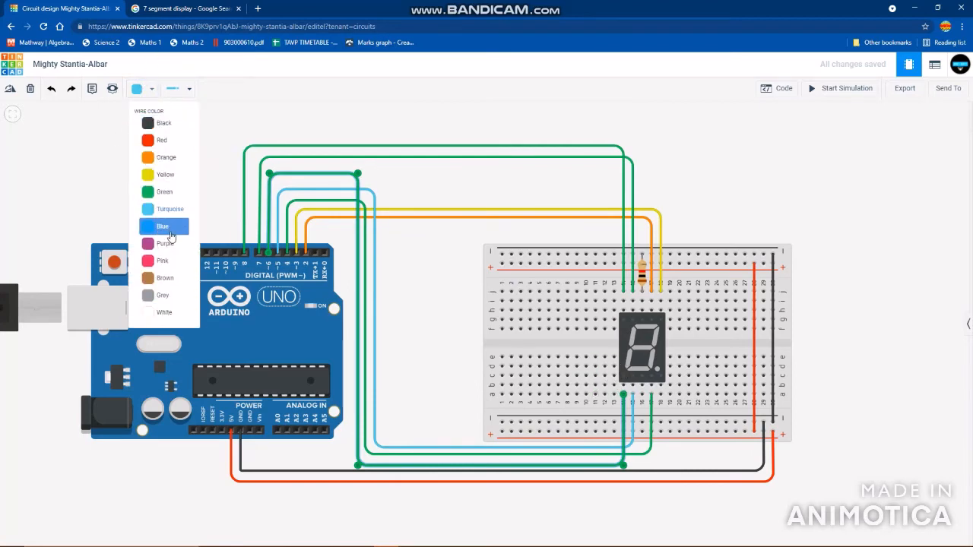
{"action": "left_click", "coordinate": [162, 227]}
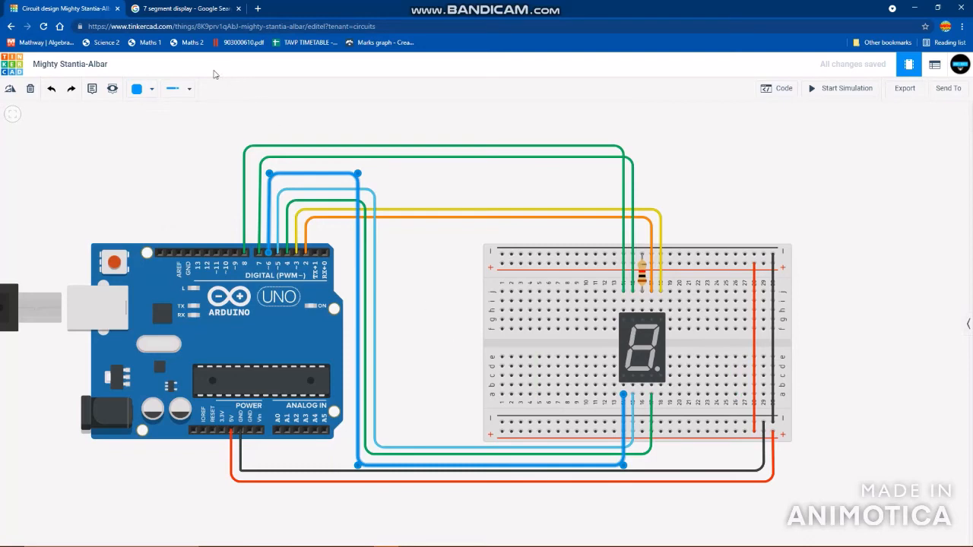
{"action": "left_click", "coordinate": [138, 90]}
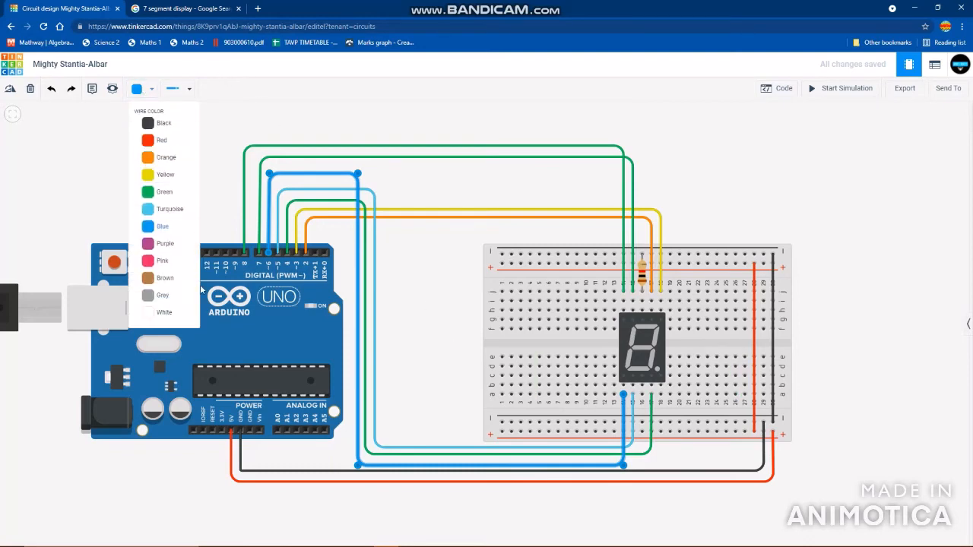
{"action": "left_click", "coordinate": [407, 297]}
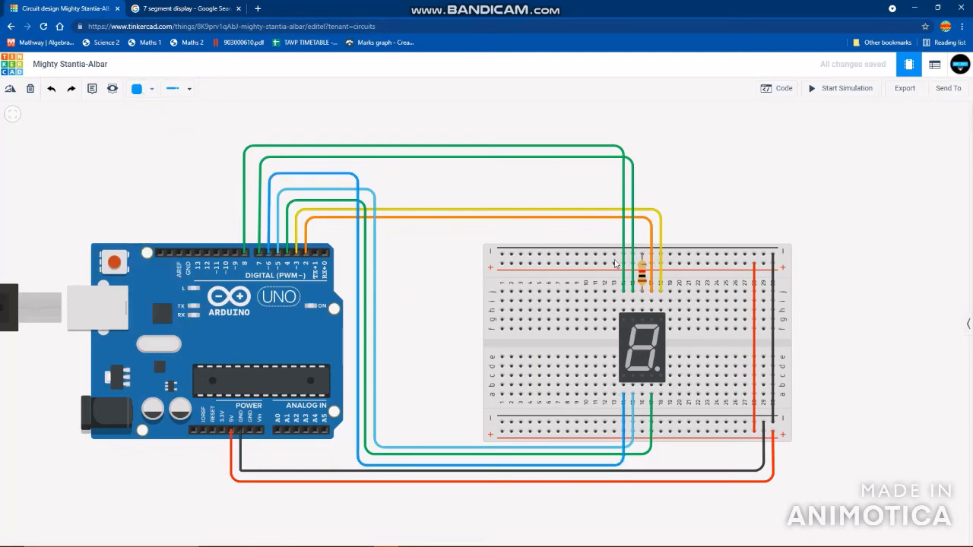
{"action": "left_click", "coordinate": [143, 89]}
{"action": "scroll", "coordinate": [170, 297], "scroll_direction": "down", "scroll_amount": 2}
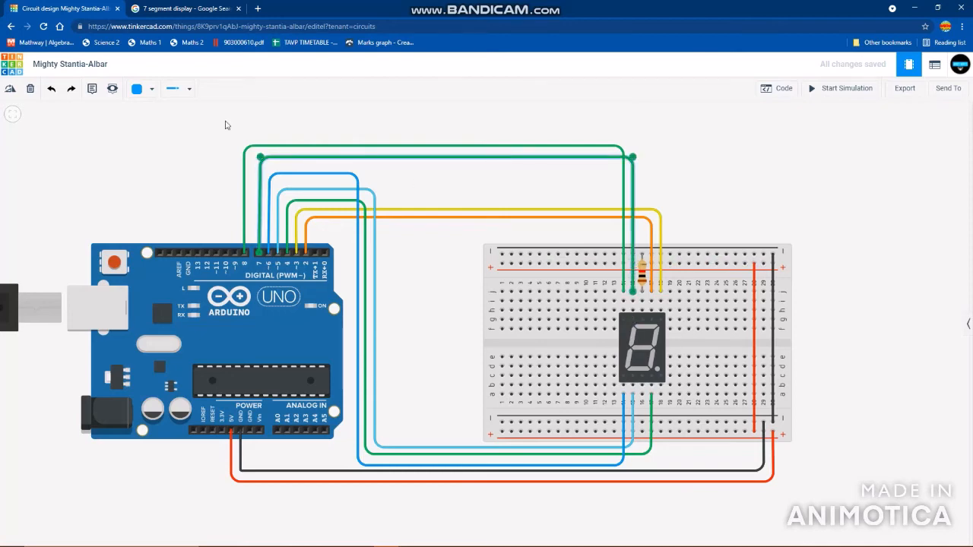
{"action": "left_click", "coordinate": [133, 89]}
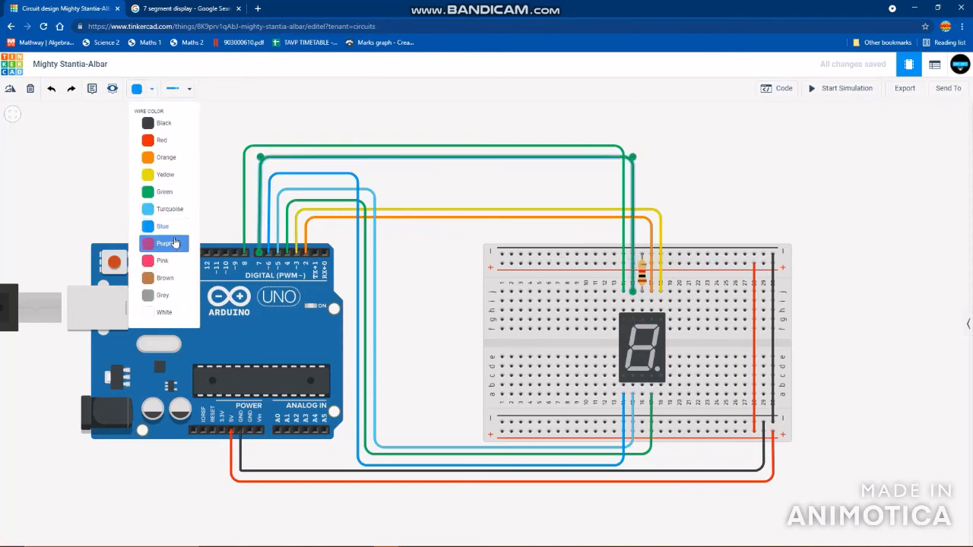
{"action": "left_click", "coordinate": [165, 241]}
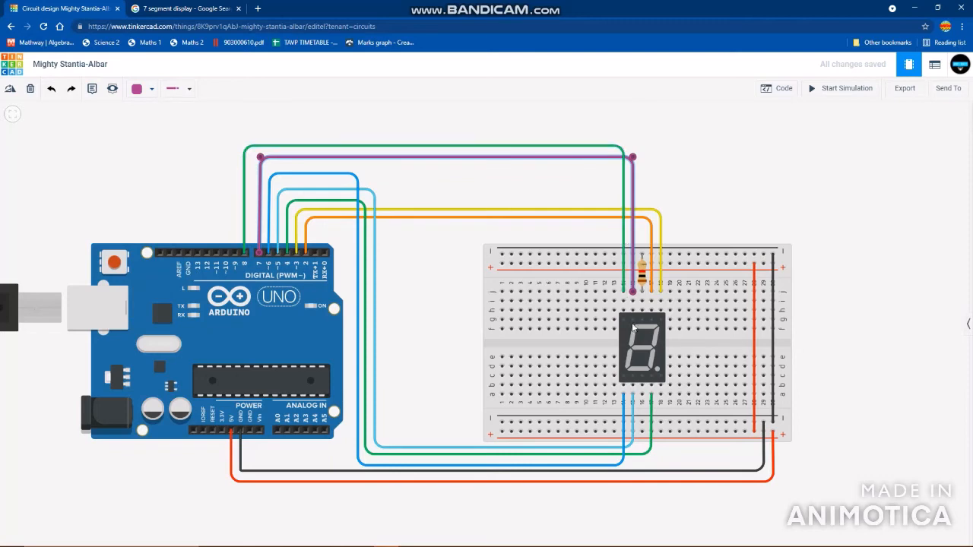
- Colour the wire on digital pin 8 pink
{"action": "left_click", "coordinate": [622, 226]}
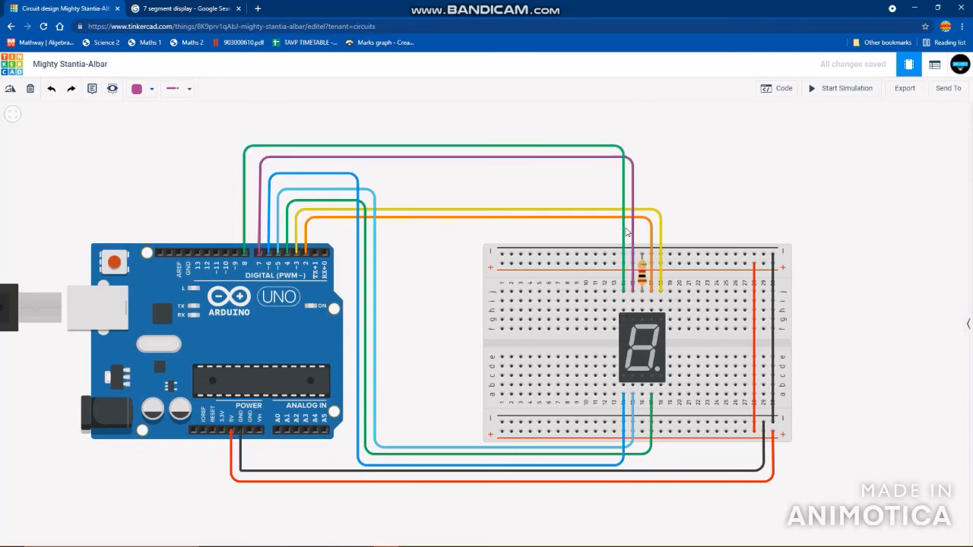
{"action": "left_click", "coordinate": [146, 88]}
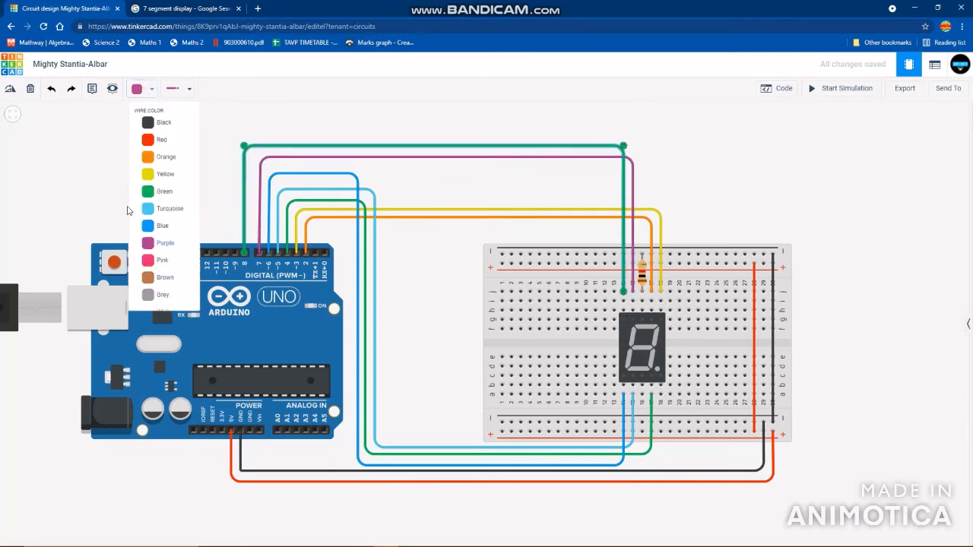
{"action": "left_click", "coordinate": [157, 256]}
{"action": "left_click", "coordinate": [495, 295]}
{"action": "left_click", "coordinate": [441, 285]}
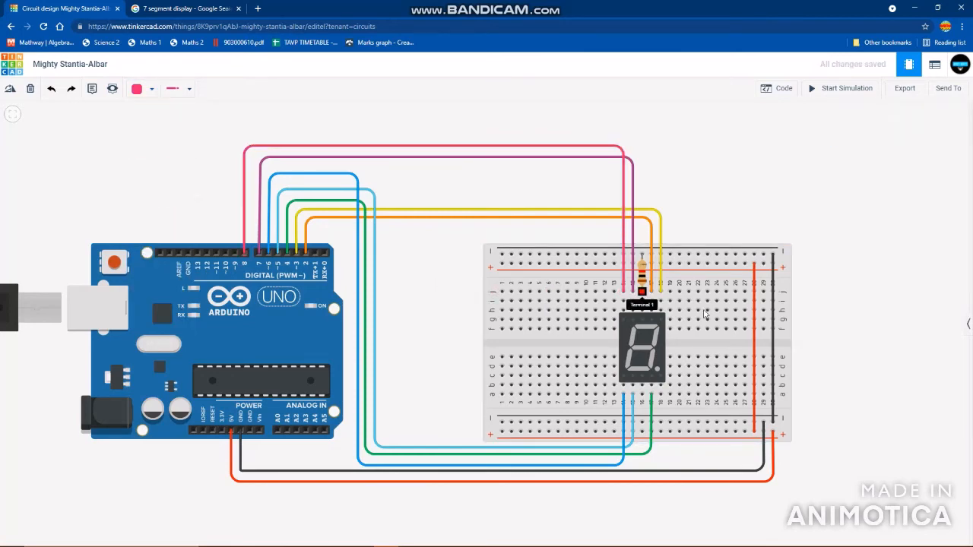
- Open the block code editor and remove all the default built-in LED and wait blocks from the program
{"action": "key", "text": "f"}
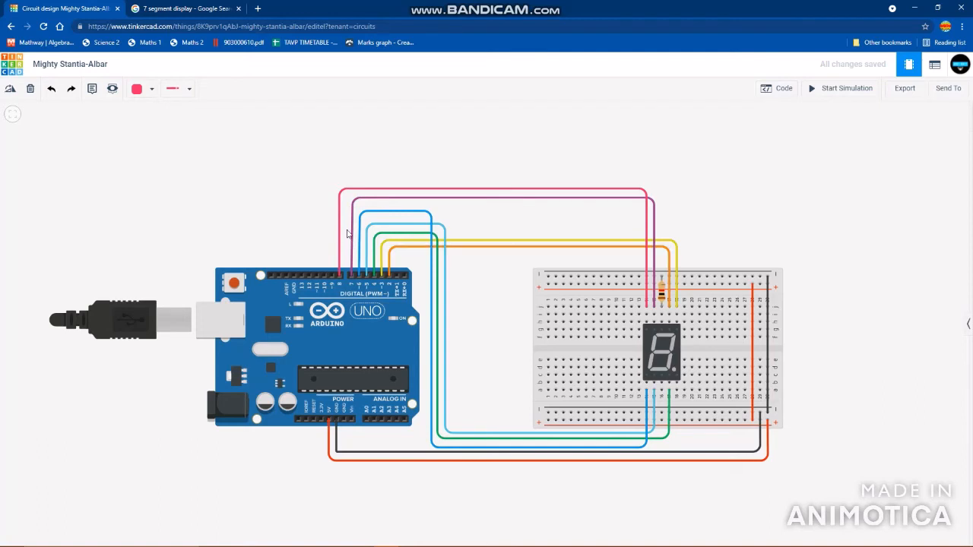
{"action": "left_click", "coordinate": [784, 89]}
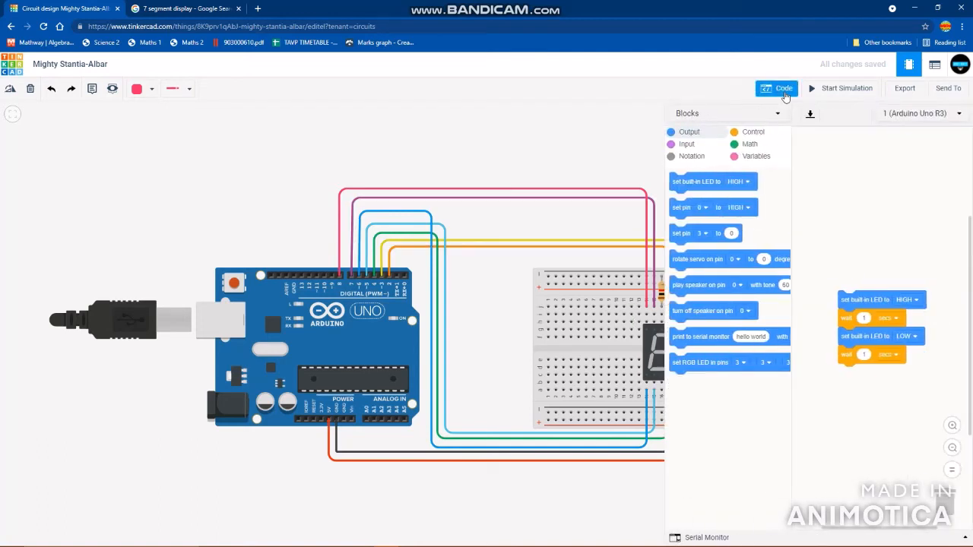
{"action": "left_click_drag", "start_coordinate": [871, 253], "coordinate": [860, 208]}
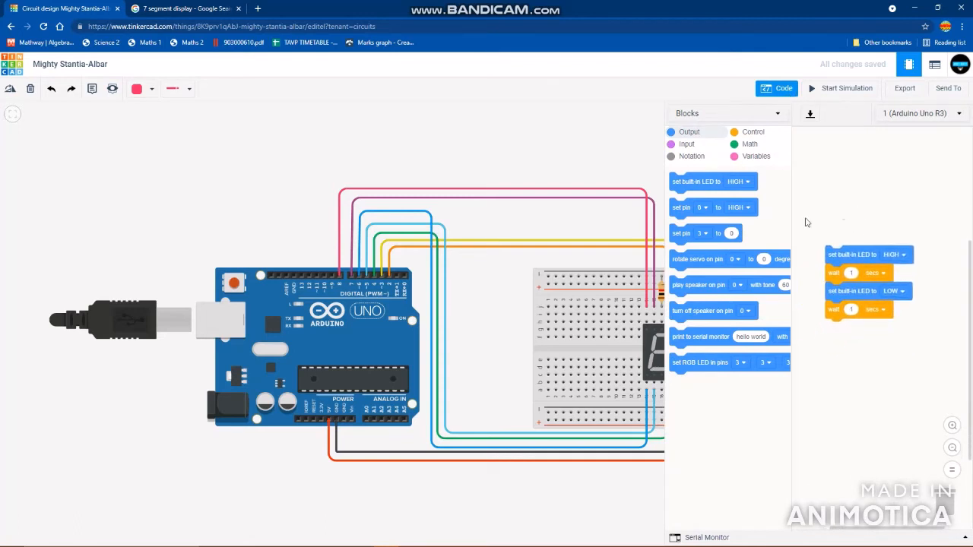
{"action": "right_click", "coordinate": [857, 255]}
{"action": "left_click", "coordinate": [887, 278]}
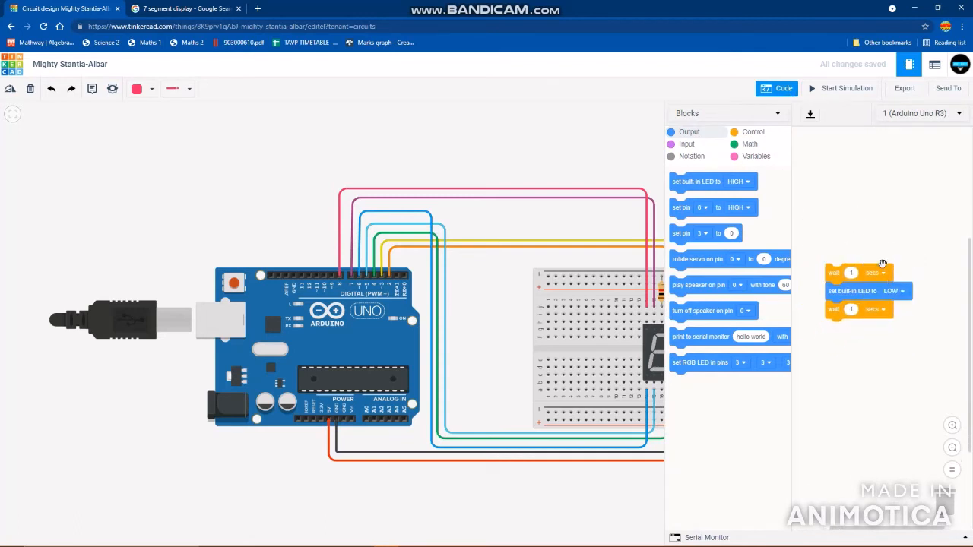
{"action": "left_click_drag", "start_coordinate": [845, 290], "coordinate": [946, 501]}
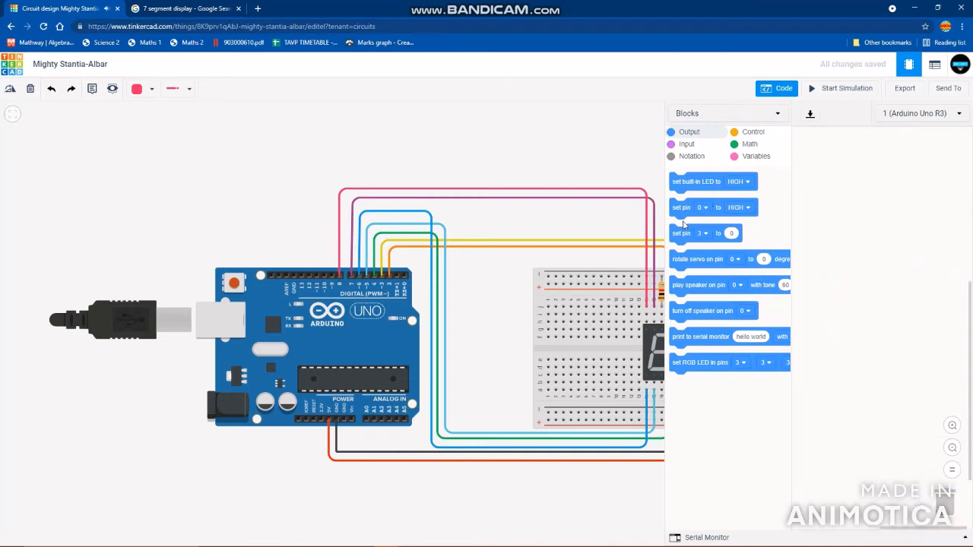
- Add a digital "set pin to HIGH" output block to the empty program and attach a duplicate beneath it
{"action": "left_click_drag", "start_coordinate": [679, 210], "coordinate": [836, 224]}
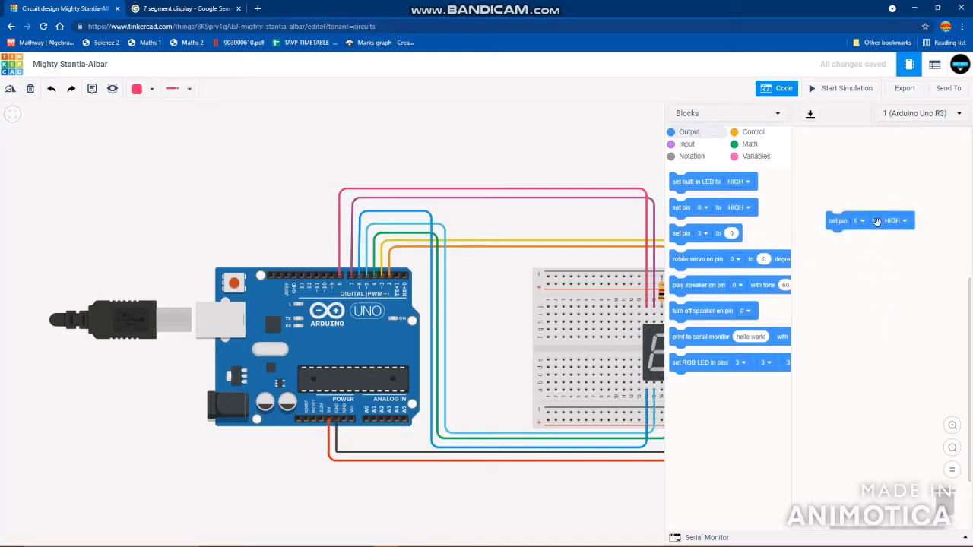
{"action": "right_click", "coordinate": [837, 227]}
{"action": "left_click", "coordinate": [839, 228]}
{"action": "left_click", "coordinate": [836, 240]}
- Duplicate the set-pin blocks until the stack holds seven "set pin to HIGH" blocks
{"action": "left_click_drag", "start_coordinate": [551, 303], "coordinate": [387, 286]}
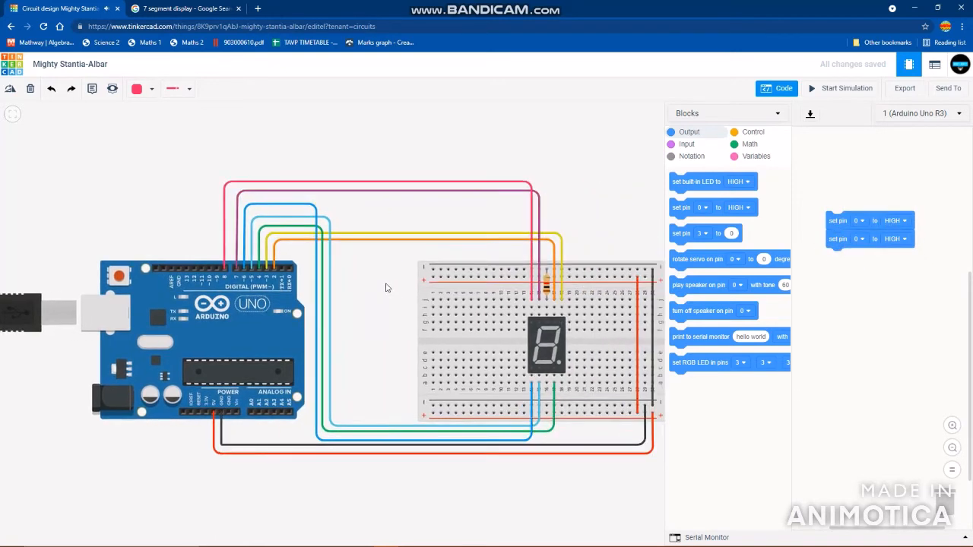
{"action": "scroll", "coordinate": [530, 334], "scroll_direction": "up", "scroll_amount": 1}
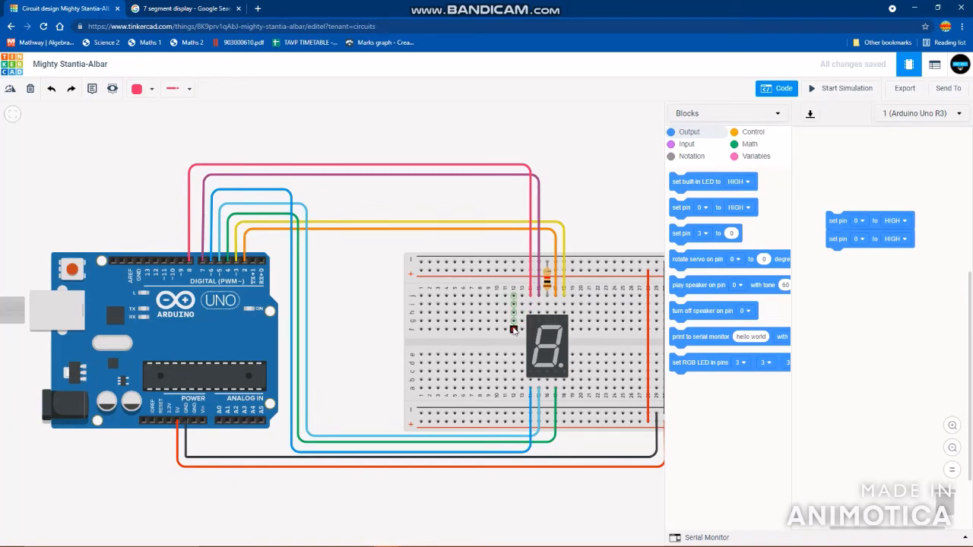
{"action": "right_click", "coordinate": [840, 224]}
{"action": "left_click", "coordinate": [858, 237]}
{"action": "left_click", "coordinate": [828, 256]}
{"action": "right_click", "coordinate": [833, 261]}
{"action": "left_click", "coordinate": [855, 268]}
{"action": "left_click", "coordinate": [832, 291]}
{"action": "right_click", "coordinate": [832, 311]}
{"action": "left_click", "coordinate": [841, 318]}
{"action": "left_click", "coordinate": [837, 327]}
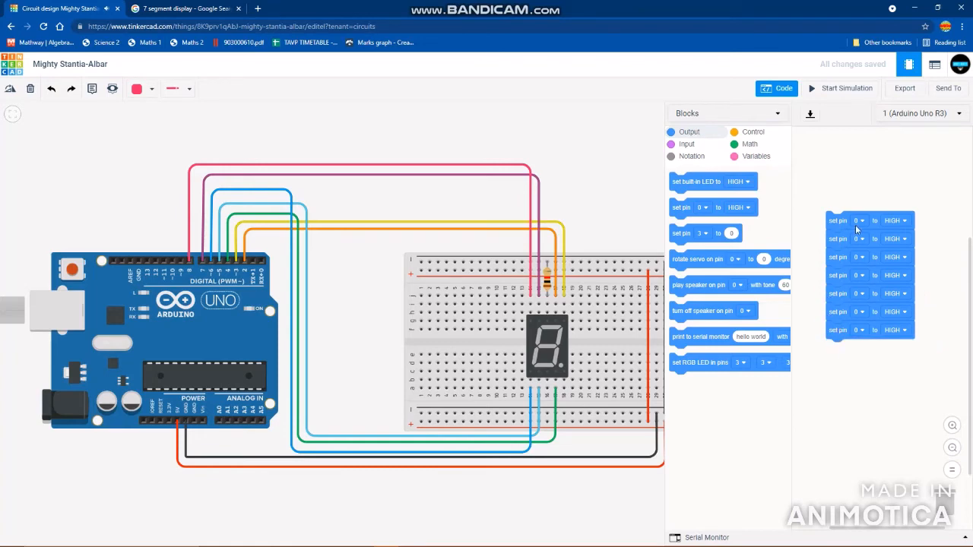
- Assign pins 2, 3, 4 and 5 to the first four set-pin blocks in order
{"action": "left_click", "coordinate": [857, 221]}
{"action": "left_click", "coordinate": [854, 271]}
{"action": "left_click", "coordinate": [859, 239]}
{"action": "left_click", "coordinate": [839, 296]}
{"action": "left_click", "coordinate": [859, 256]}
{"action": "left_click", "coordinate": [839, 326]}
{"action": "left_click", "coordinate": [858, 275]}
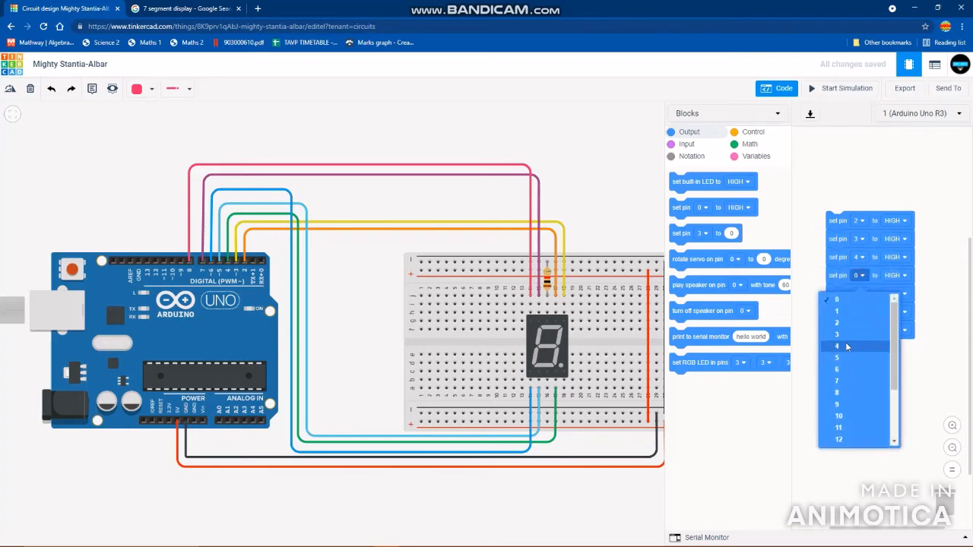
{"action": "left_click", "coordinate": [847, 358]}
- Assign pins 6, 7 and 8 to the last three set-pin blocks in order
{"action": "left_click", "coordinate": [859, 296]}
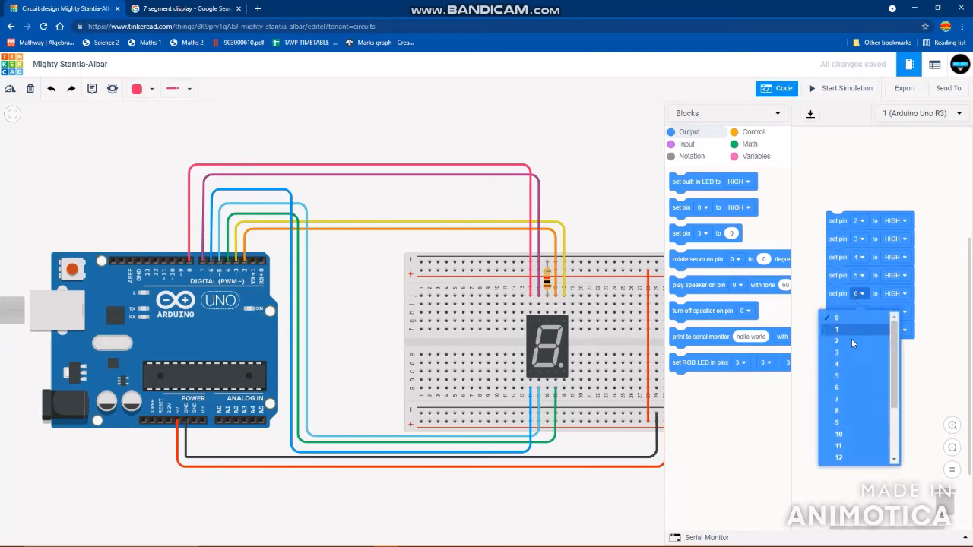
{"action": "left_click", "coordinate": [846, 390]}
{"action": "left_click", "coordinate": [859, 311]}
{"action": "left_click", "coordinate": [845, 413]}
{"action": "left_click", "coordinate": [859, 330]}
{"action": "left_click", "coordinate": [839, 450]}
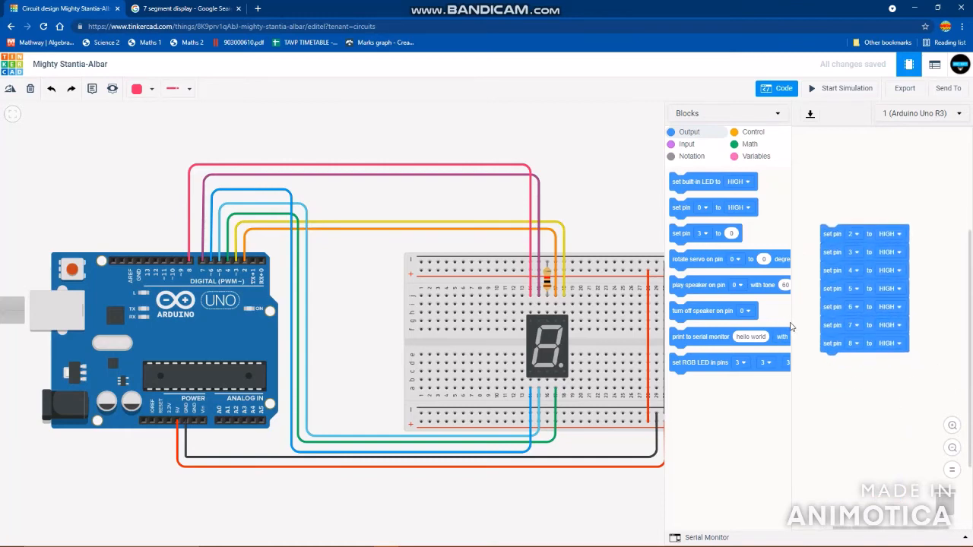
- Check the segment letters in the 7-segment reference image, and test the circuit in a simulation with pins 2–8 HIGH
{"action": "left_click_drag", "start_coordinate": [599, 221], "coordinate": [542, 210]}
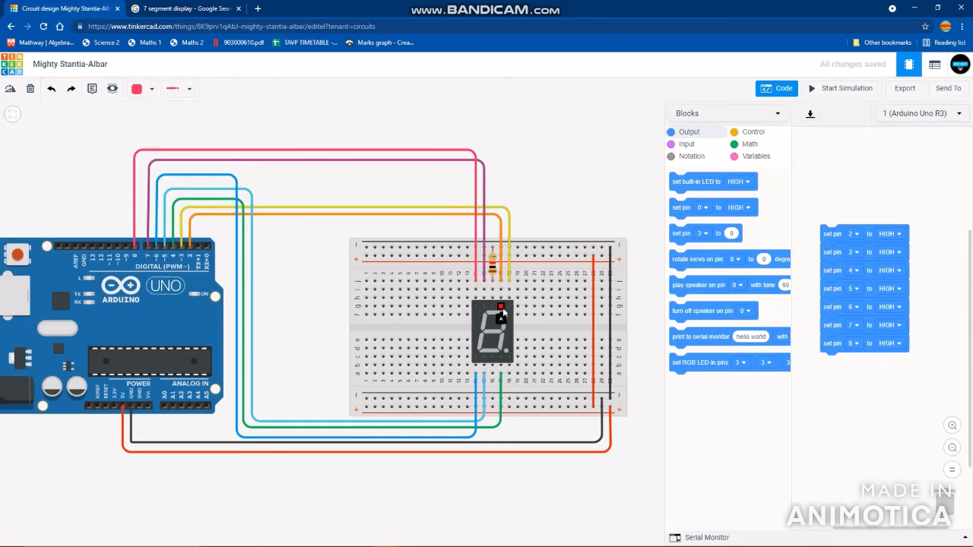
{"action": "left_click", "coordinate": [163, 7]}
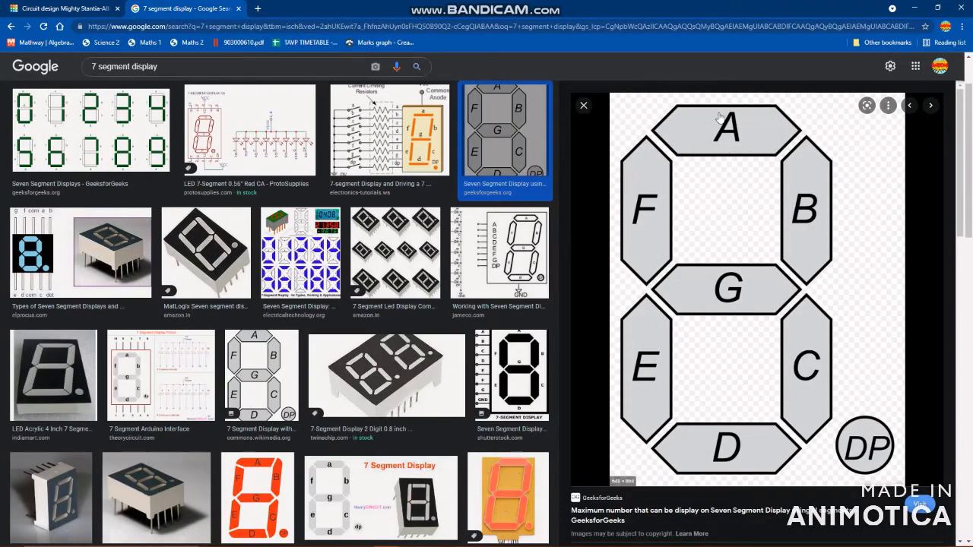
{"action": "left_click", "coordinate": [65, 8]}
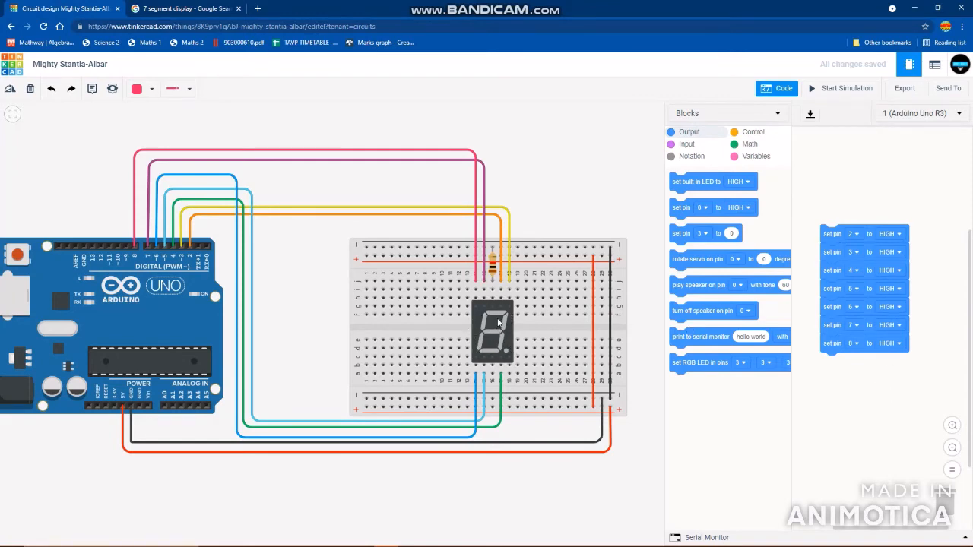
{"action": "left_click", "coordinate": [833, 90]}
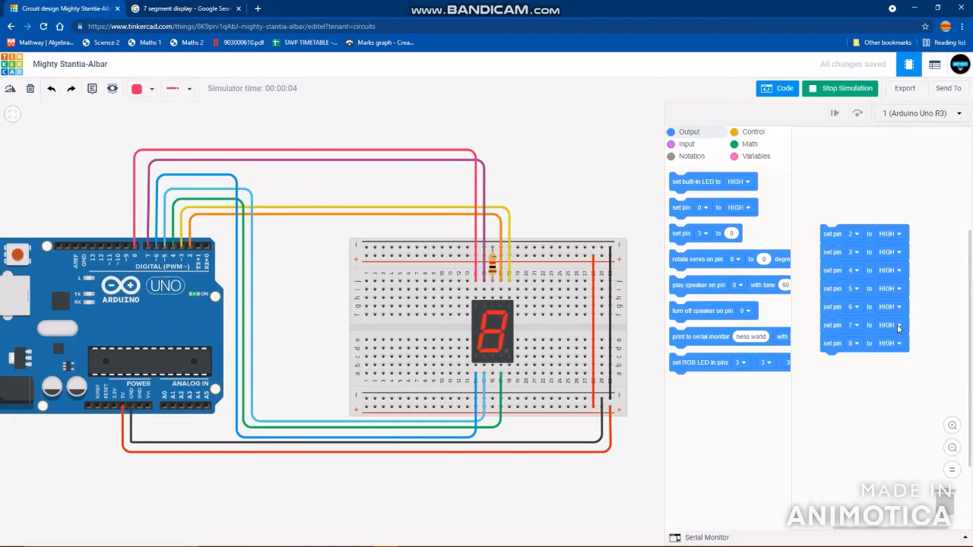
{"action": "left_click", "coordinate": [834, 90]}
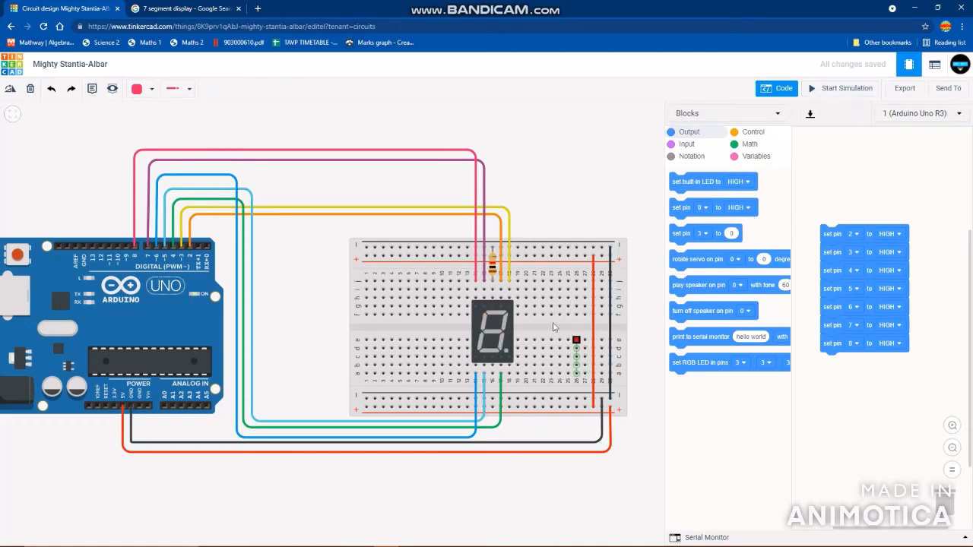
- Using the segment reference image, set pin 8 to LOW to form digit 0, and test it in a simulation
{"action": "left_click", "coordinate": [185, 9]}
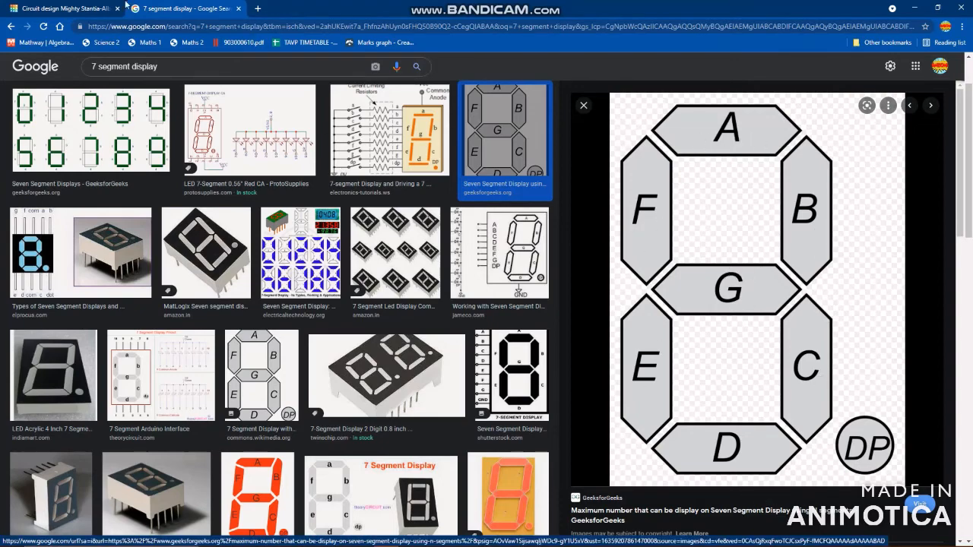
{"action": "left_click", "coordinate": [57, 8]}
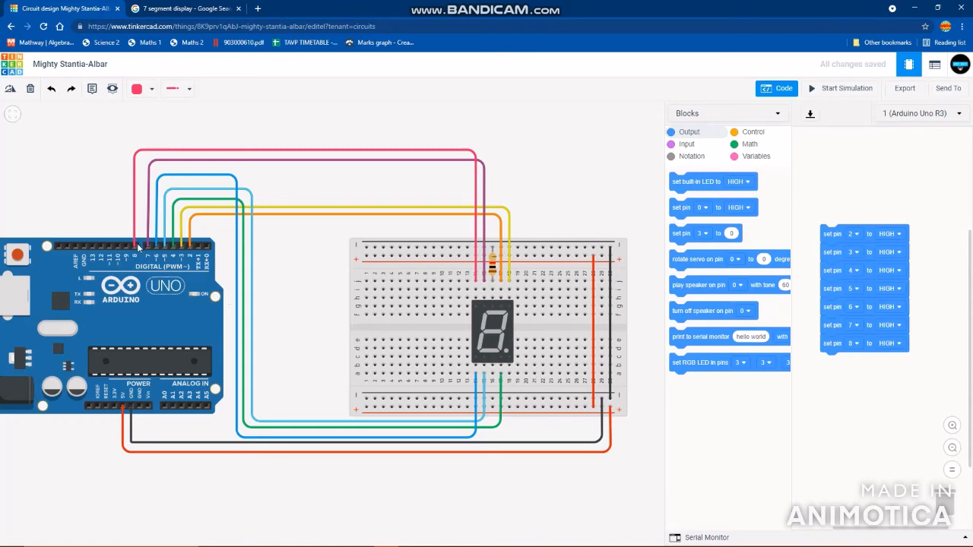
{"action": "left_click", "coordinate": [890, 343]}
{"action": "left_click", "coordinate": [876, 380]}
{"action": "left_click", "coordinate": [825, 88]}
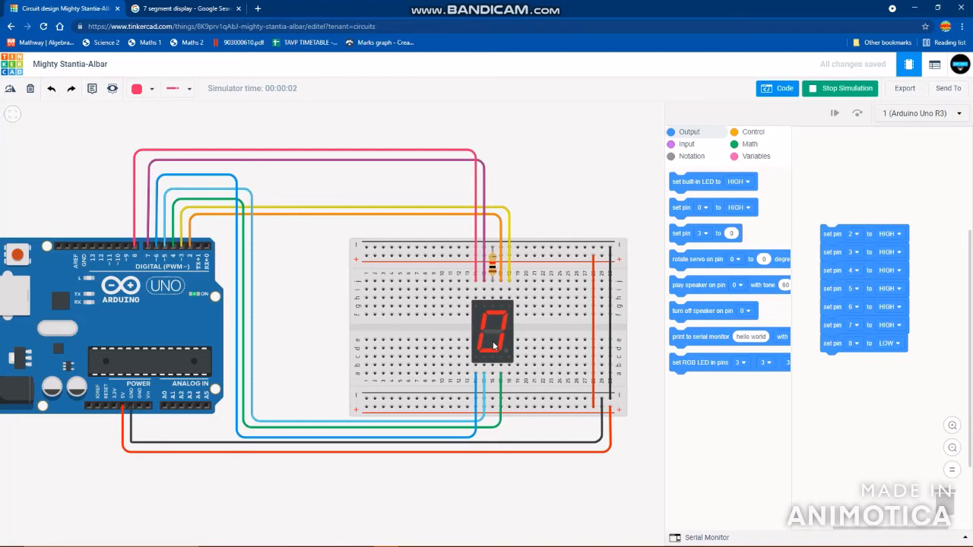
{"action": "left_click", "coordinate": [838, 91]}
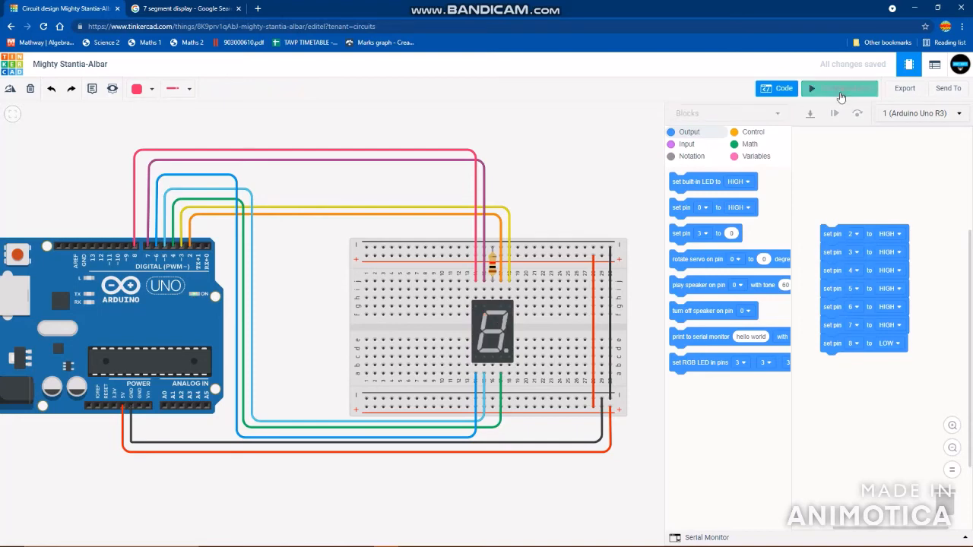
- Add a 1-second wait block after the digit 0 blocks and attach a duplicate of the whole sequence below it
{"action": "left_click", "coordinate": [750, 134]}
{"action": "left_click_drag", "start_coordinate": [675, 183], "coordinate": [832, 364]}
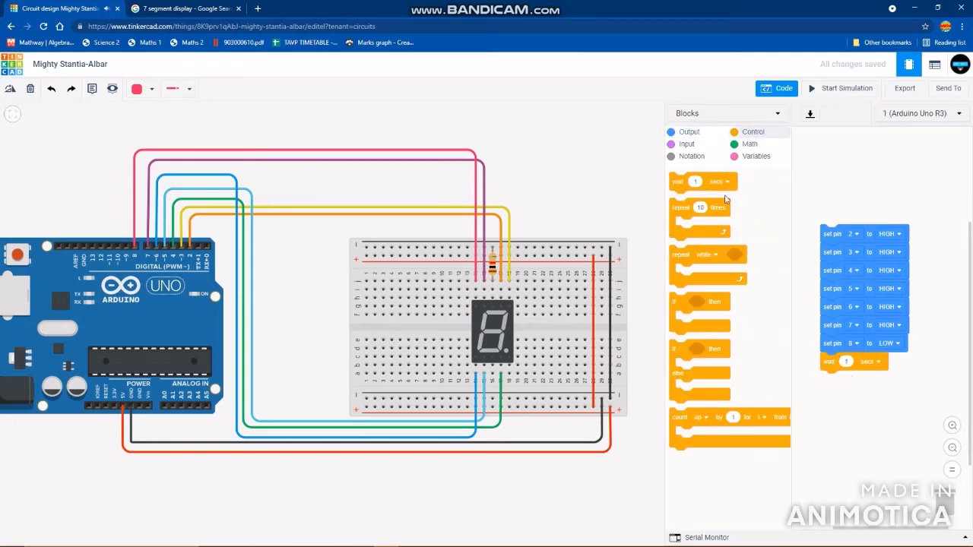
{"action": "right_click", "coordinate": [829, 238]}
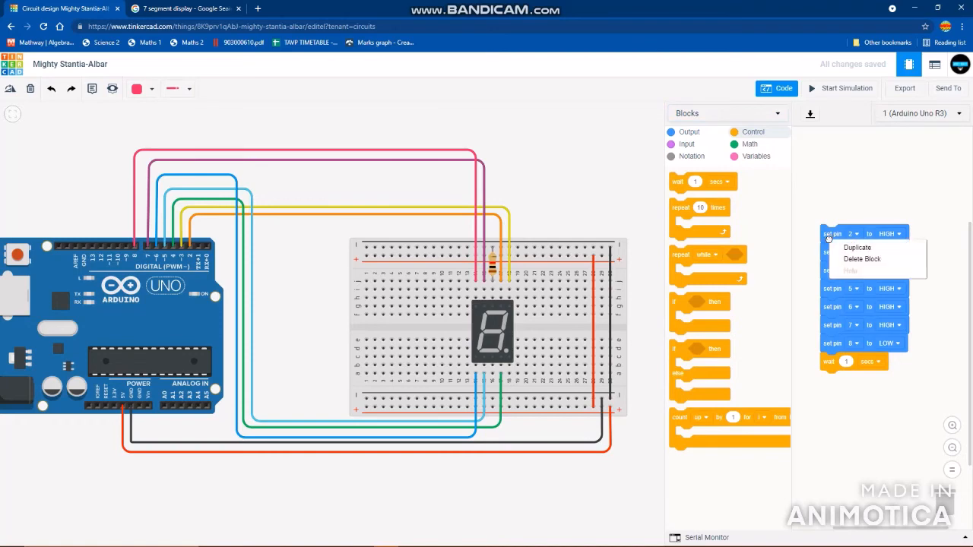
{"action": "left_click", "coordinate": [856, 248]}
{"action": "left_click", "coordinate": [817, 385]}
{"action": "scroll", "coordinate": [927, 373], "scroll_direction": "down", "scroll_amount": 3}
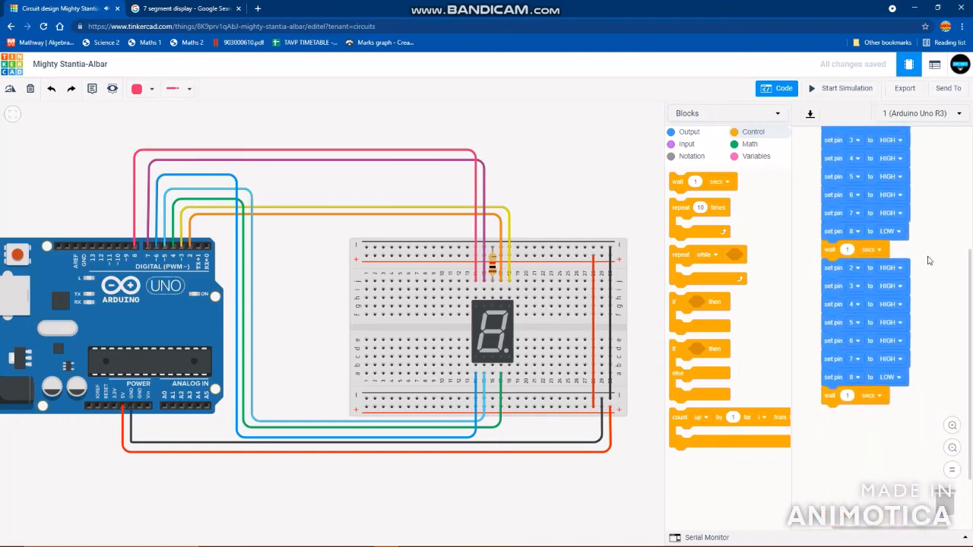
- Using the segment reference image, form digit 1 in the duplicated sequence with pins 3 and 4 HIGH and pins 2, 5, 6, 7 and 8 LOW
{"action": "left_click", "coordinate": [192, 8]}
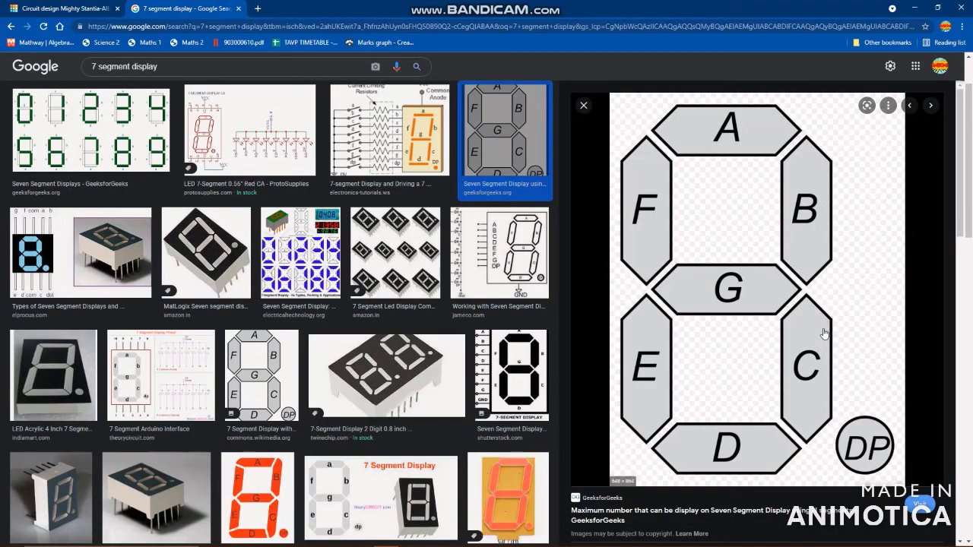
{"action": "left_click", "coordinate": [20, 6]}
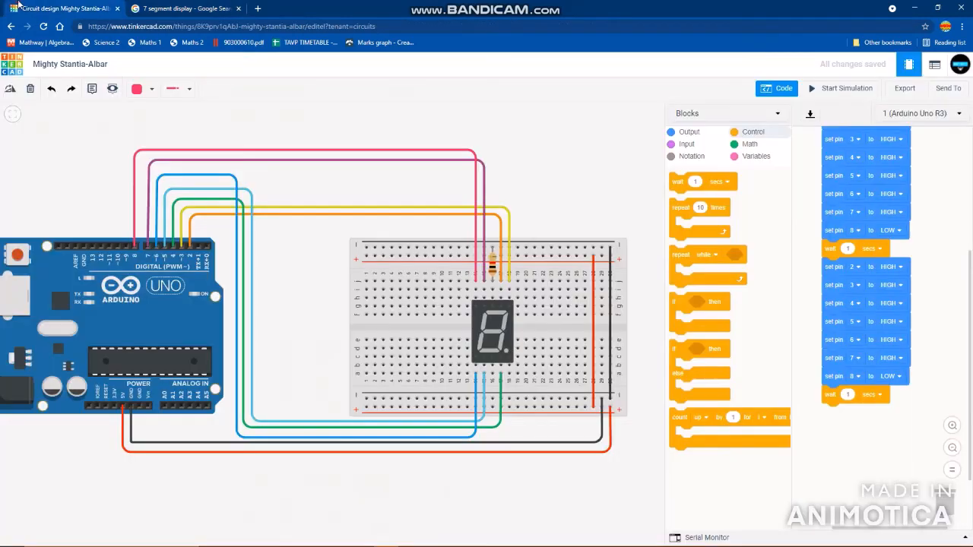
{"action": "left_click", "coordinate": [894, 266]}
{"action": "left_click", "coordinate": [894, 303]}
{"action": "left_click", "coordinate": [887, 322]}
{"action": "left_click", "coordinate": [888, 354]}
{"action": "left_click", "coordinate": [891, 340]}
{"action": "left_click", "coordinate": [891, 377]}
{"action": "left_click", "coordinate": [894, 359]}
{"action": "left_click", "coordinate": [894, 390]}
{"action": "left_click", "coordinate": [897, 377]}
{"action": "left_click", "coordinate": [889, 411]}
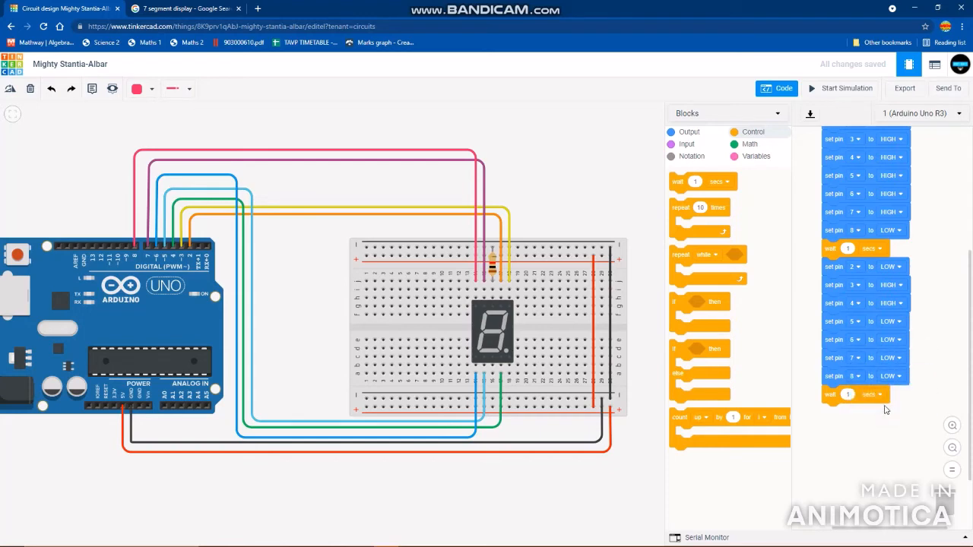
- Run the simulation to check the display alternating between 0 and 1, and stop it
{"action": "left_click", "coordinate": [842, 88]}
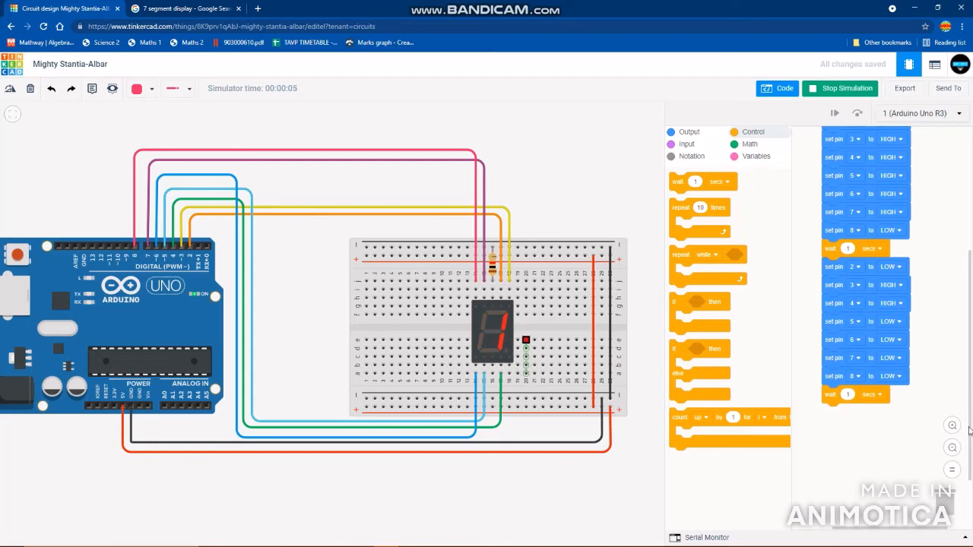
{"action": "scroll", "coordinate": [925, 295], "scroll_direction": "up", "scroll_amount": 2}
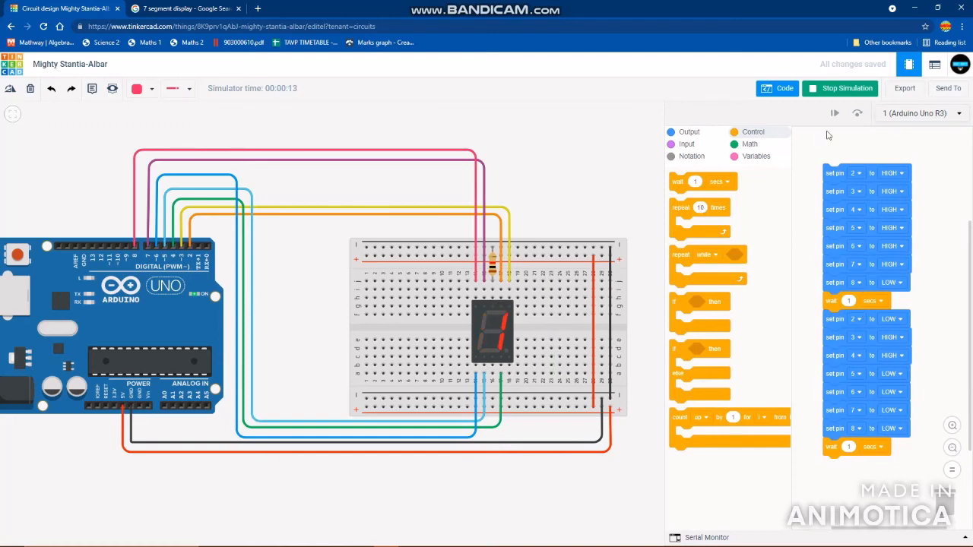
{"action": "left_click", "coordinate": [861, 89]}
- Duplicate the digit 1 sequence and attach the copy below the last wait block
{"action": "scroll", "coordinate": [931, 226], "scroll_direction": "down", "scroll_amount": 1}
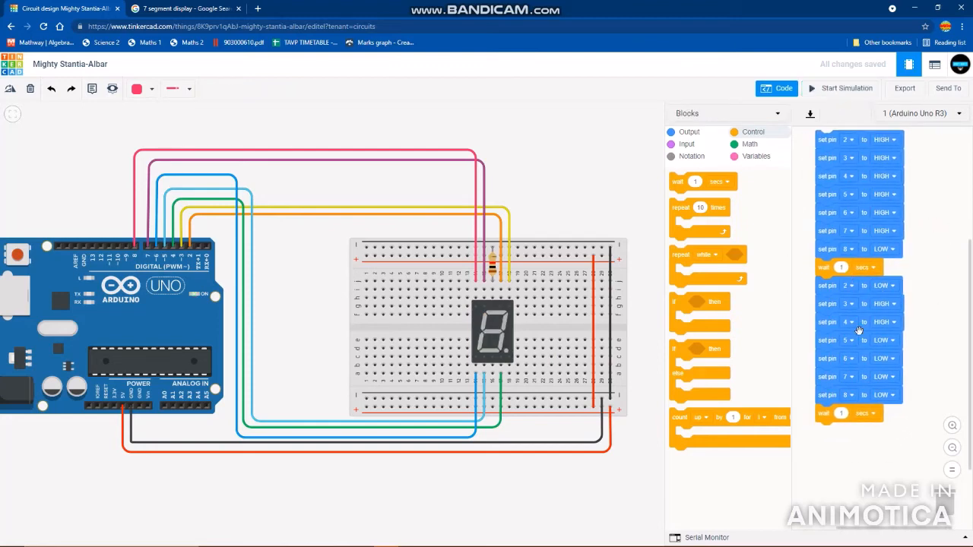
{"action": "right_click", "coordinate": [836, 274]}
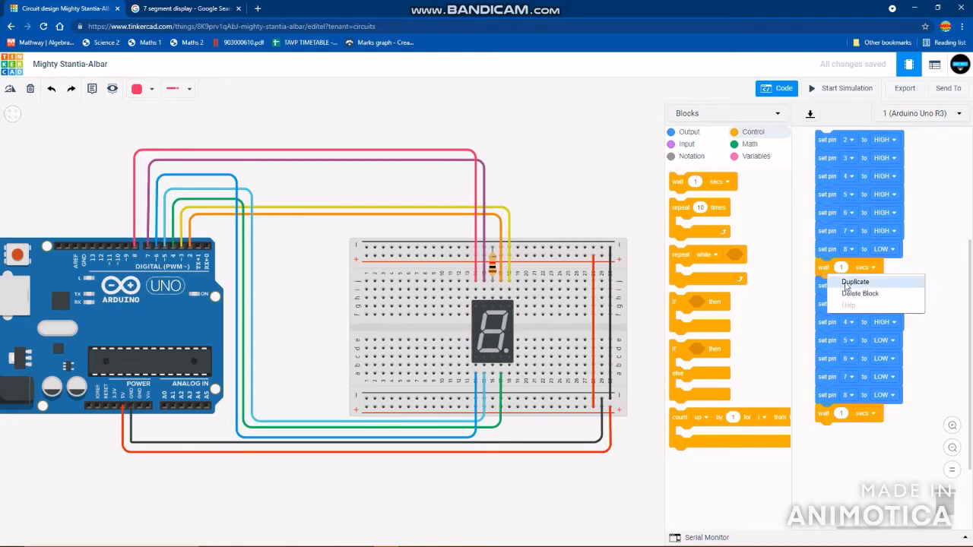
{"action": "left_click", "coordinate": [825, 279]}
{"action": "right_click", "coordinate": [836, 292]}
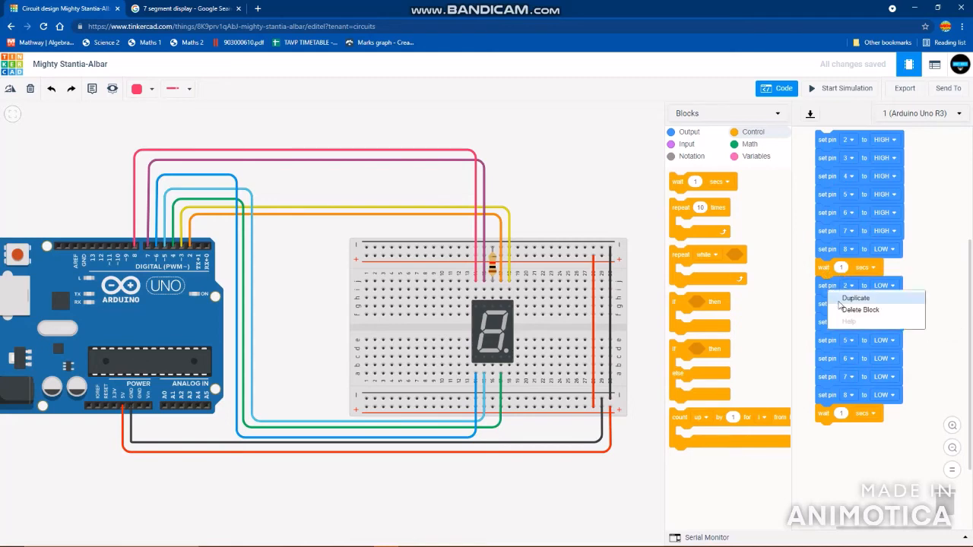
{"action": "left_click", "coordinate": [840, 304]}
{"action": "left_click", "coordinate": [836, 435]}
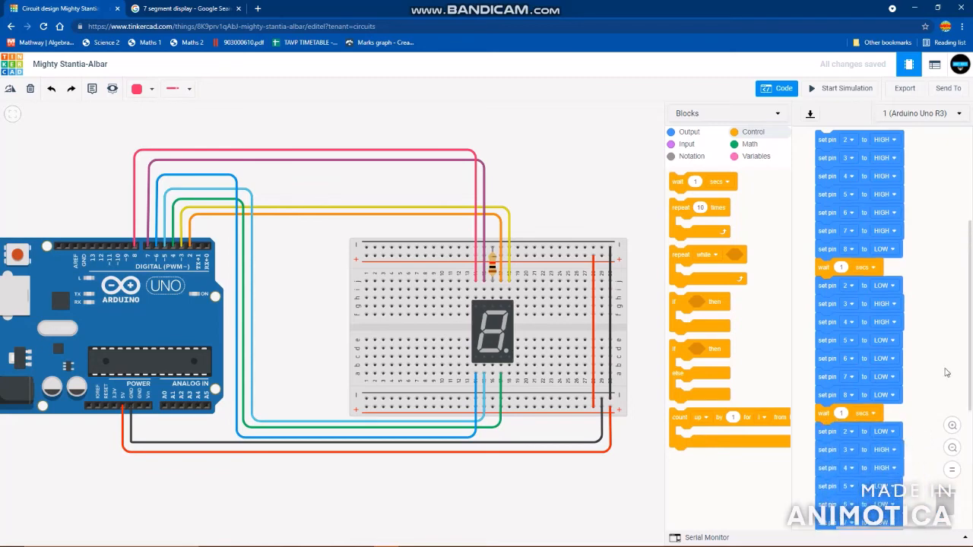
- Using the segment reference image, start forming digit 2 in the last sequence by setting pin 2 HIGH and pins 3 and 4 LOW
{"action": "left_click", "coordinate": [180, 8]}
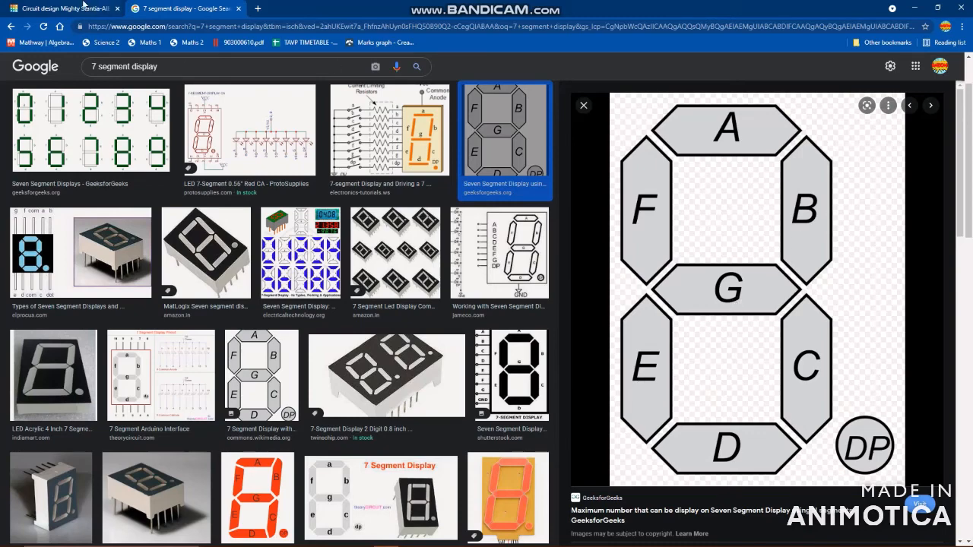
{"action": "left_click", "coordinate": [83, 7]}
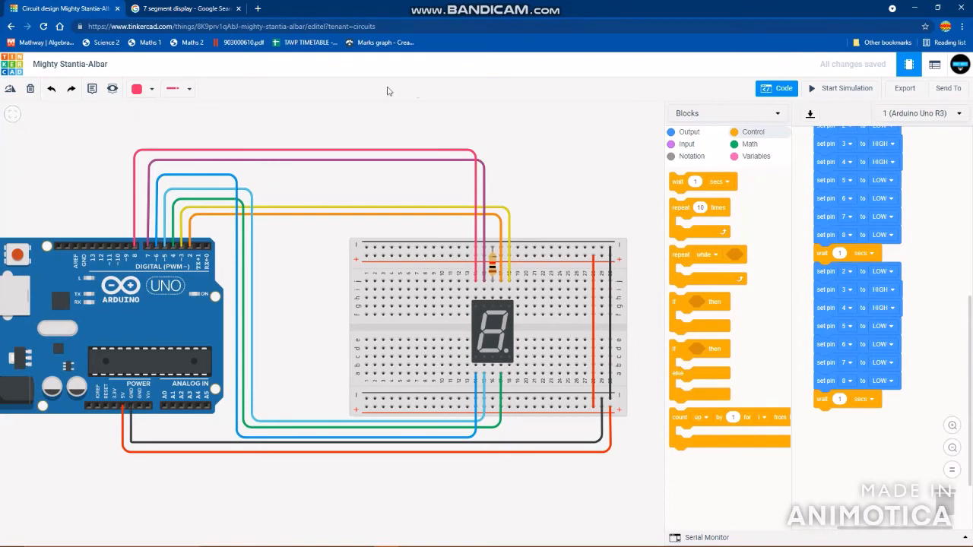
{"action": "left_click", "coordinate": [161, 6]}
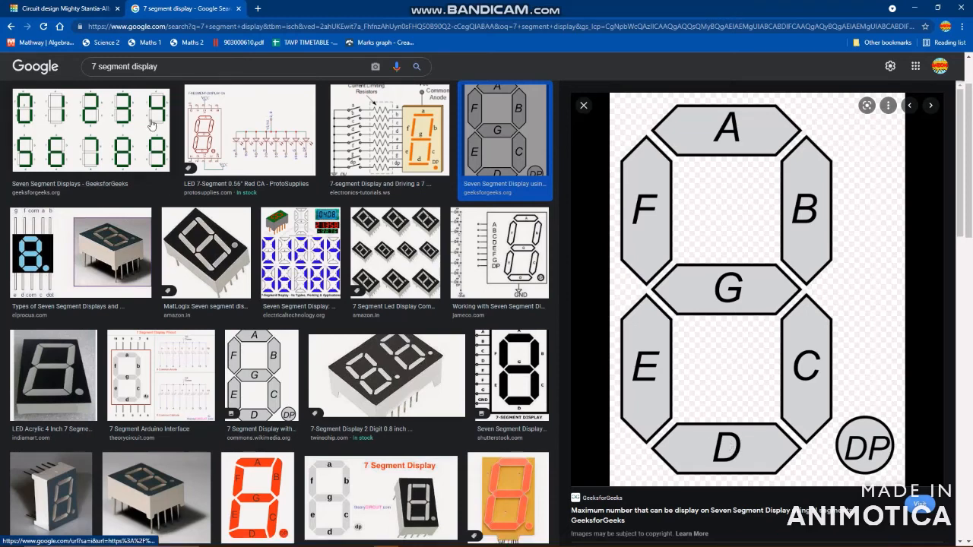
{"action": "right_click", "coordinate": [148, 43]}
{"action": "left_click", "coordinate": [55, 6]}
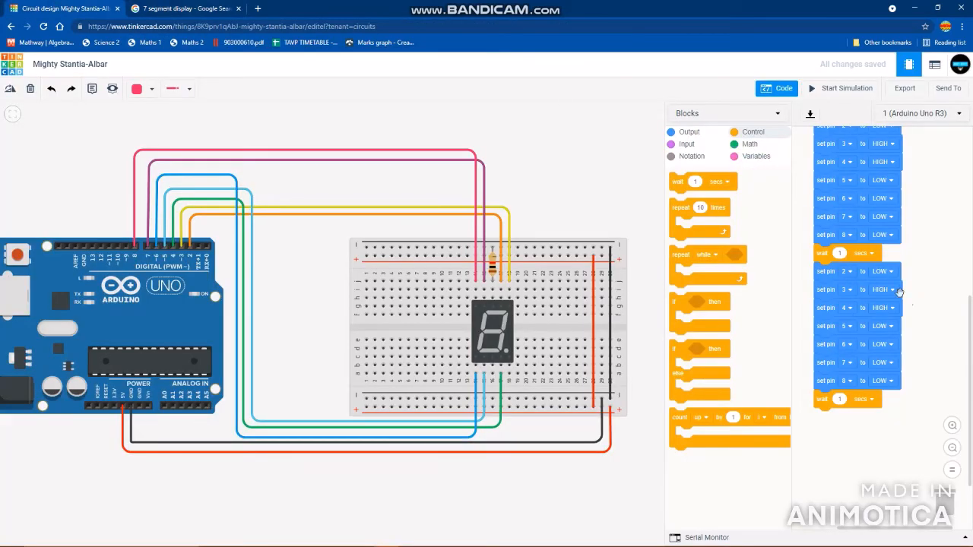
{"action": "left_click", "coordinate": [882, 272]}
{"action": "left_click", "coordinate": [868, 295]}
{"action": "left_click", "coordinate": [882, 307]}
{"action": "left_click", "coordinate": [879, 323]}
{"action": "left_click", "coordinate": [882, 307]}
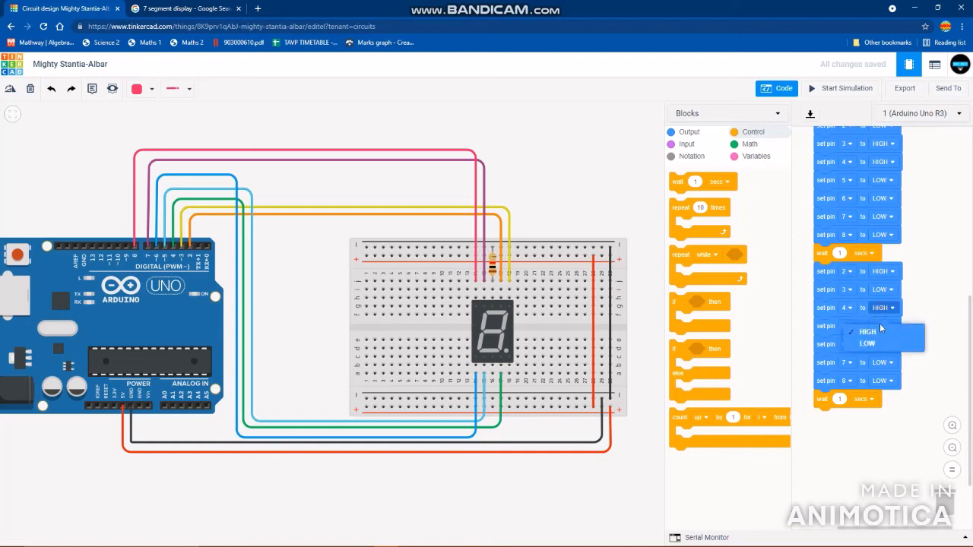
{"action": "left_click", "coordinate": [880, 344]}
- Set pins 5, 6 and 8 to HIGH in the last sequence to complete its lit segments
{"action": "left_click", "coordinate": [880, 326]}
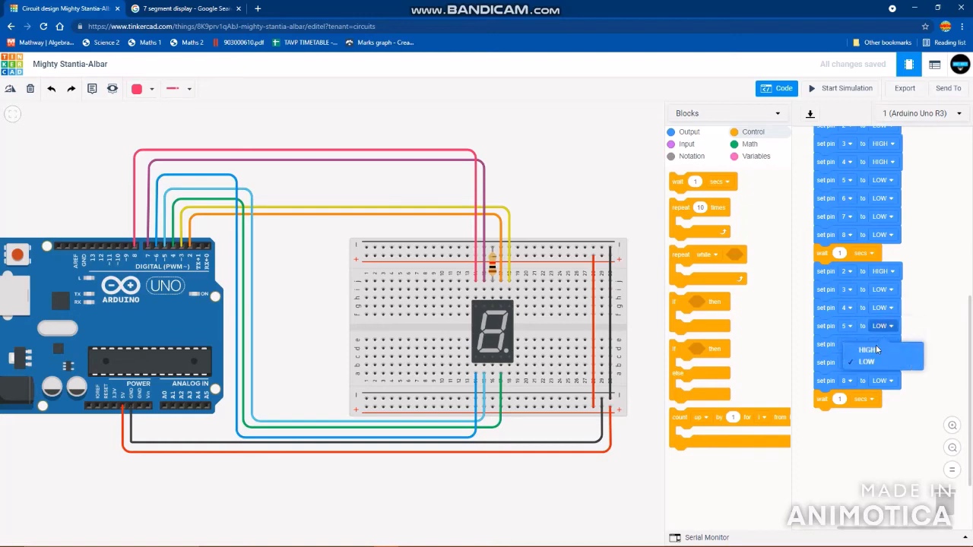
{"action": "left_click", "coordinate": [874, 350]}
{"action": "left_click", "coordinate": [878, 346]}
{"action": "left_click", "coordinate": [880, 367]}
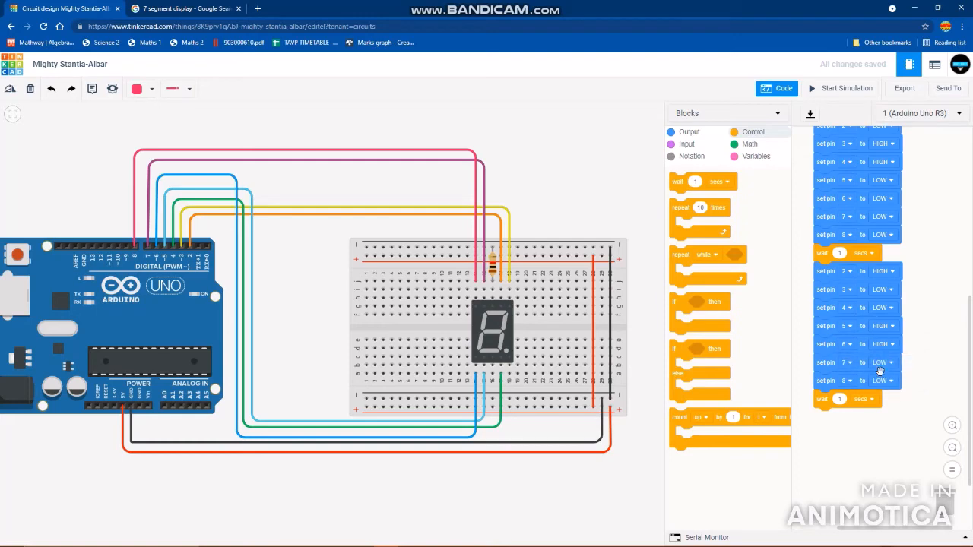
{"action": "left_click", "coordinate": [882, 381]}
{"action": "left_click", "coordinate": [880, 407]}
- Simulate the circuit to check digit 2, stop it, and set pin 3 to HIGH in the last sequence
{"action": "left_click", "coordinate": [826, 90]}
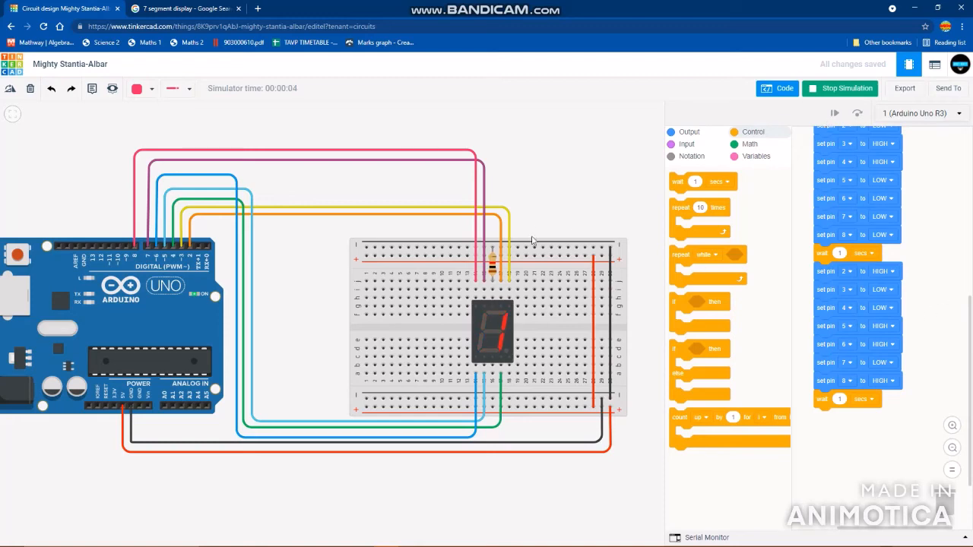
{"action": "left_click", "coordinate": [827, 89]}
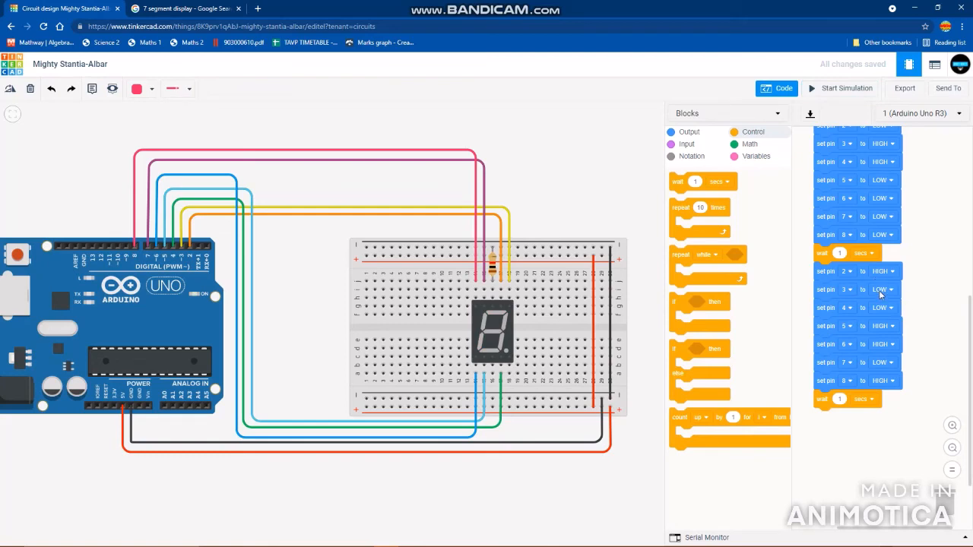
{"action": "left_click", "coordinate": [880, 294]}
{"action": "left_click", "coordinate": [870, 311]}
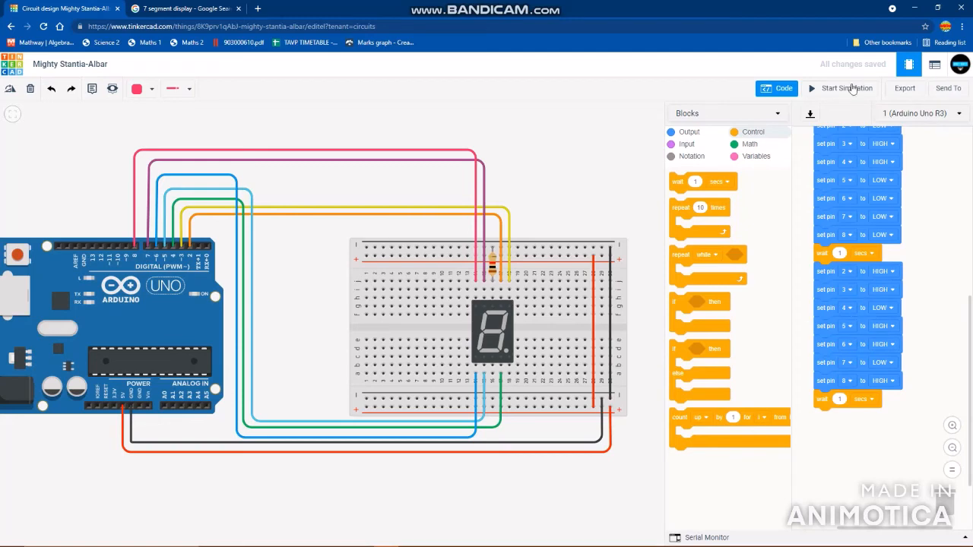
- Run the simulation again to check the corrected digit 2, stop it, and look over the block stack
{"action": "left_click", "coordinate": [848, 88]}
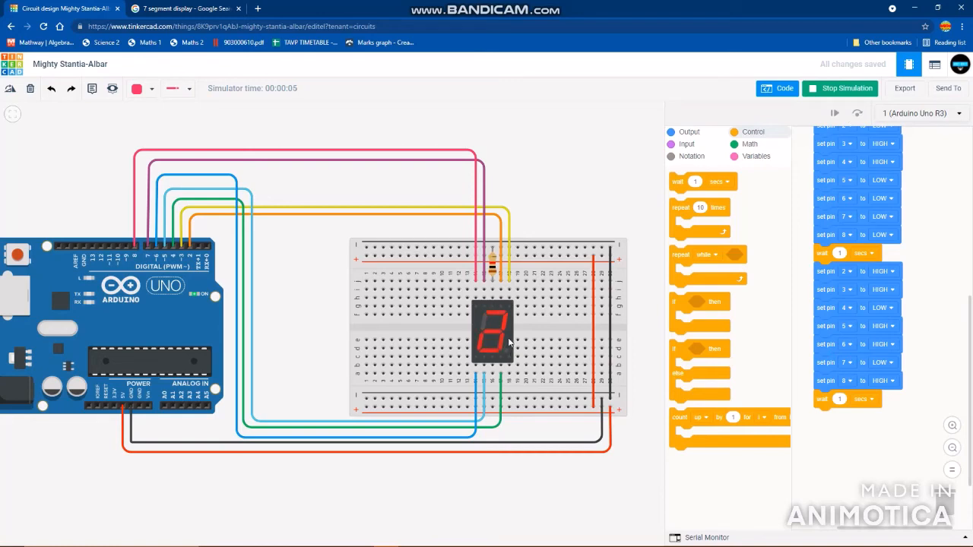
{"action": "left_click", "coordinate": [841, 85]}
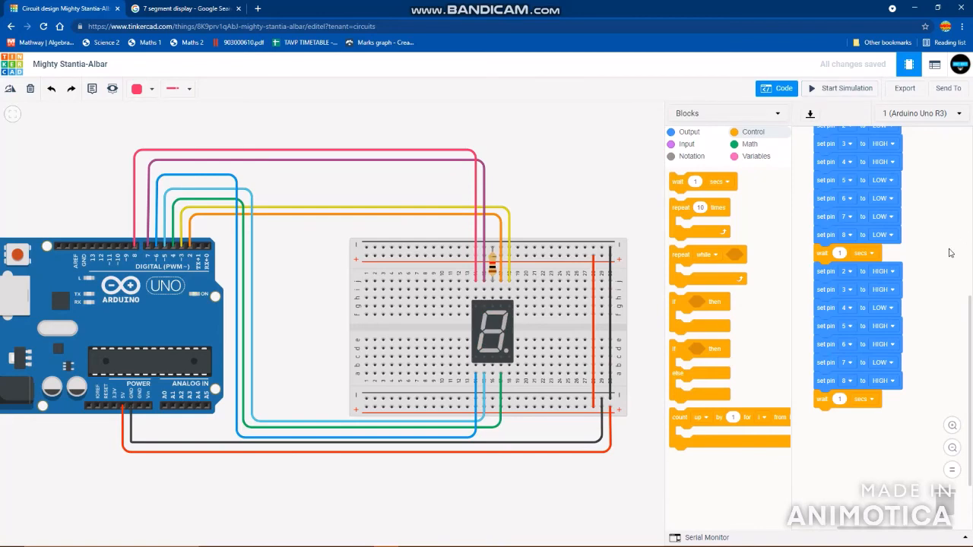
{"action": "scroll", "coordinate": [926, 311], "scroll_direction": "up", "scroll_amount": 5}
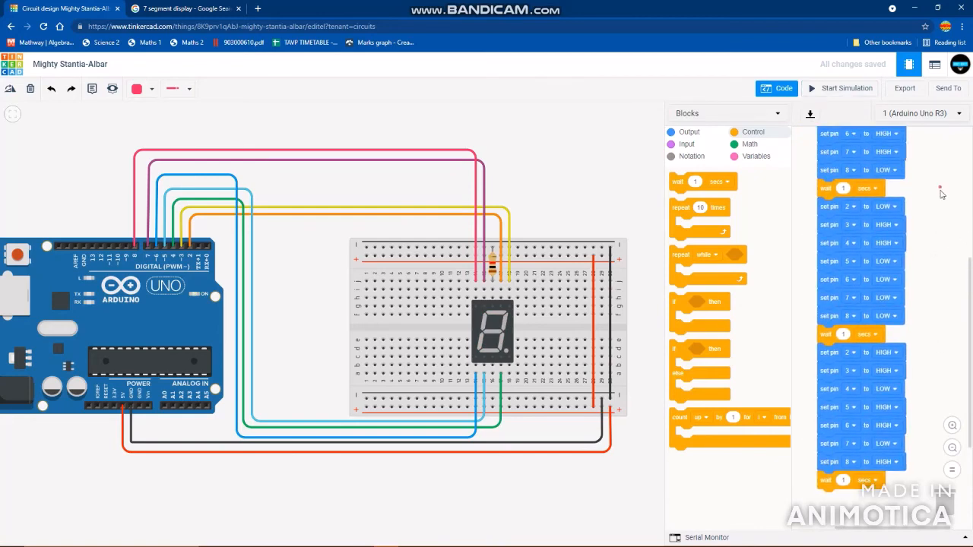
{"action": "scroll", "coordinate": [937, 275], "scroll_direction": "down", "scroll_amount": 4}
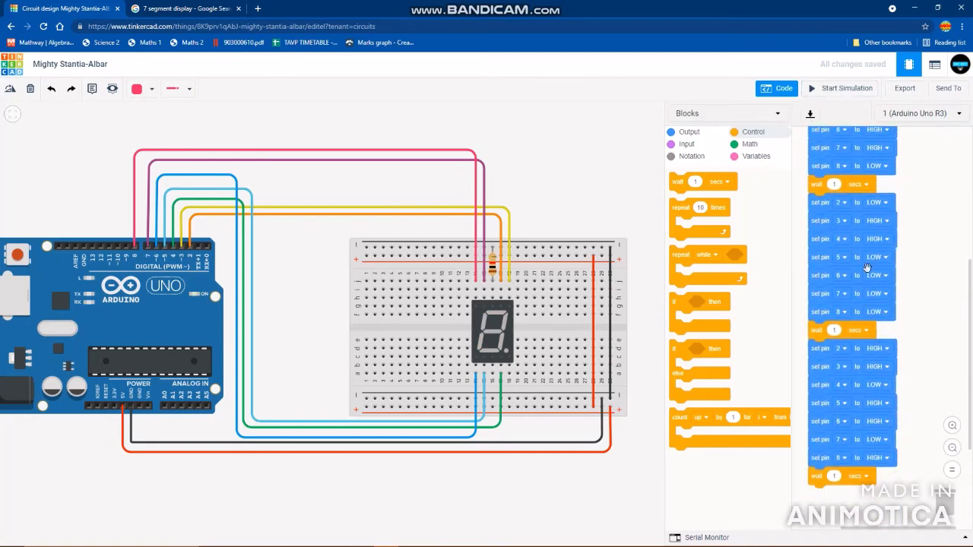
- Duplicate the digit 2 sequence with its wait block and attach the copy at the end of the stack
{"action": "scroll", "coordinate": [927, 241], "scroll_direction": "down", "scroll_amount": 3}
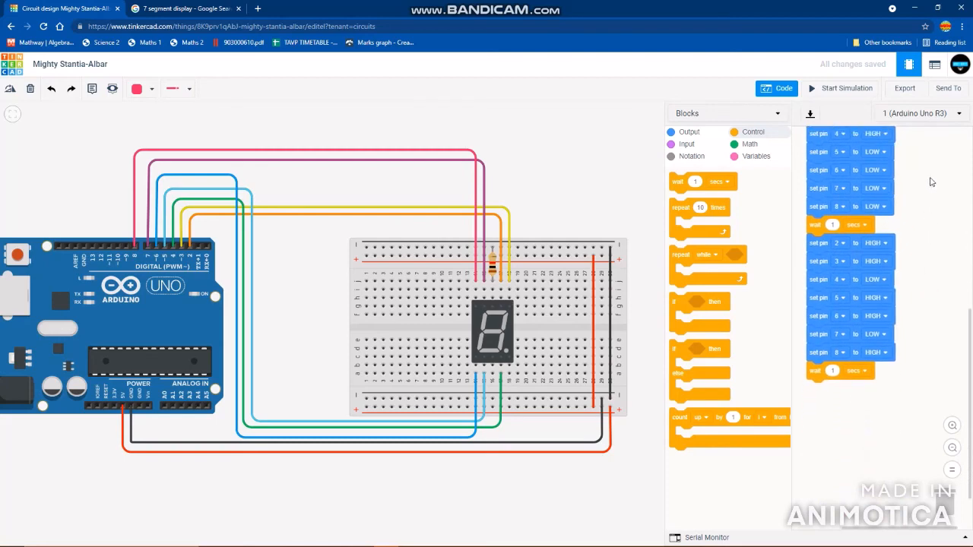
{"action": "right_click", "coordinate": [822, 241]}
{"action": "left_click", "coordinate": [848, 245]}
{"action": "left_click_drag", "start_coordinate": [848, 255], "coordinate": [858, 358]}
{"action": "left_click_drag", "start_coordinate": [929, 358], "coordinate": [928, 401]}
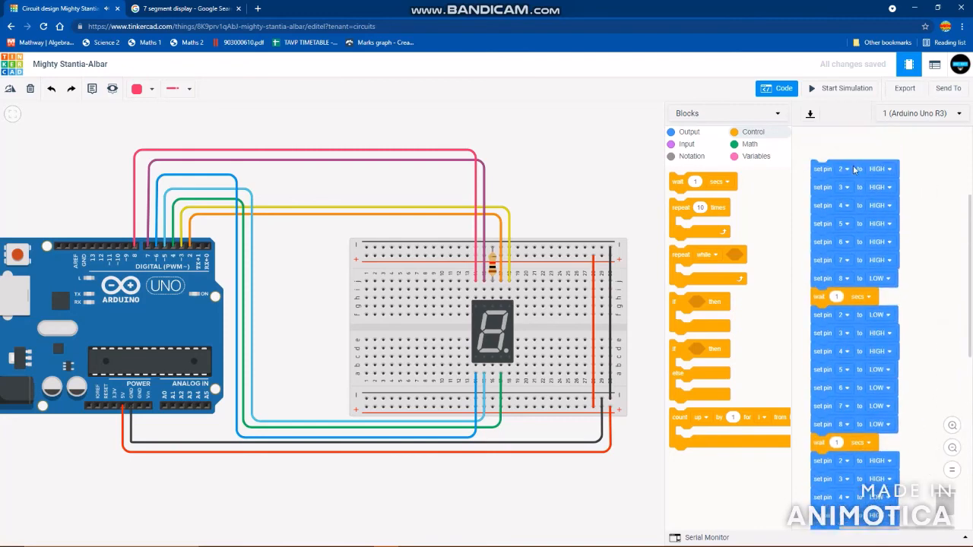
{"action": "left_click_drag", "start_coordinate": [921, 262], "coordinate": [912, 121]}
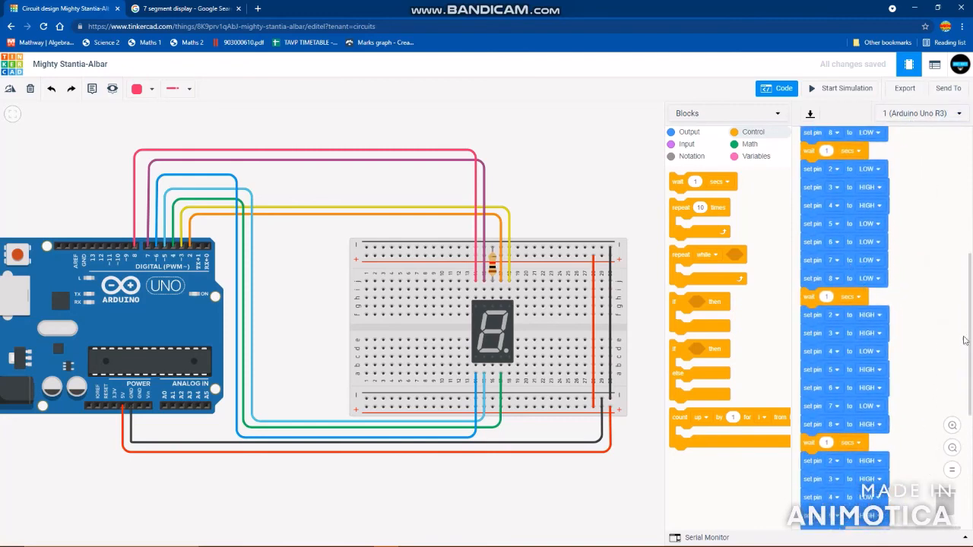
{"action": "left_click_drag", "start_coordinate": [942, 350], "coordinate": [953, 204]}
{"action": "left_click_drag", "start_coordinate": [928, 313], "coordinate": [947, 278]}
- Using the segment reference image, form digit 3 in the copied sequence by setting pin 4 to HIGH and pin 6 to LOW
{"action": "left_click", "coordinate": [235, 5]}
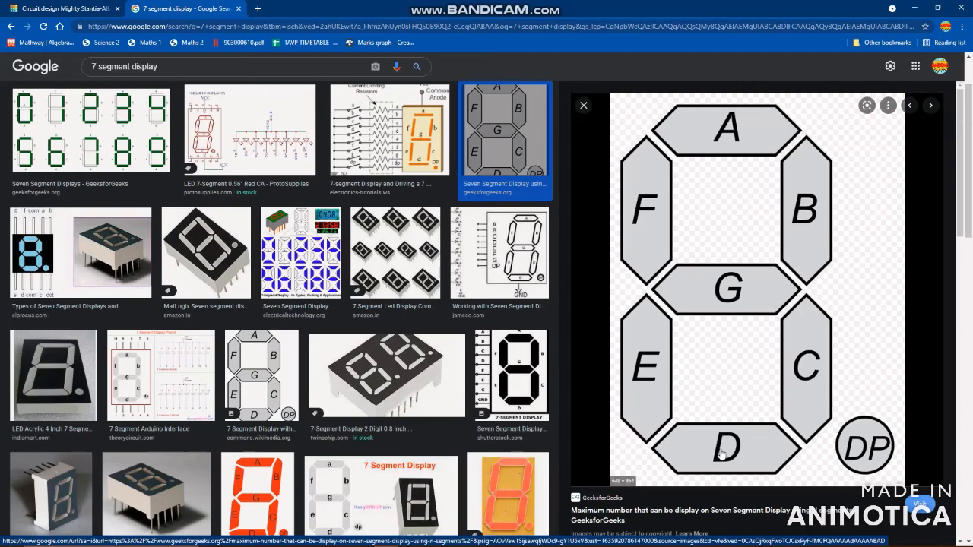
{"action": "left_click", "coordinate": [81, 6]}
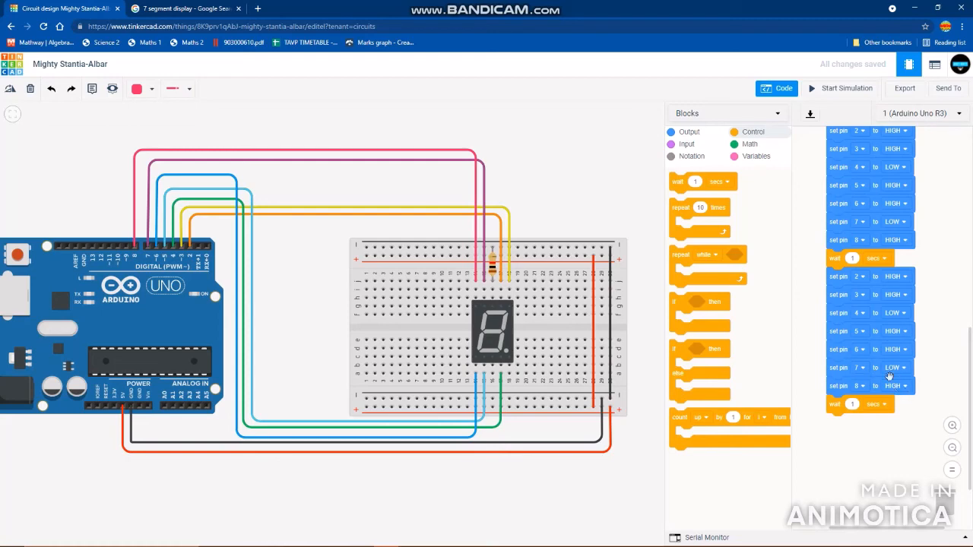
{"action": "left_click", "coordinate": [897, 313]}
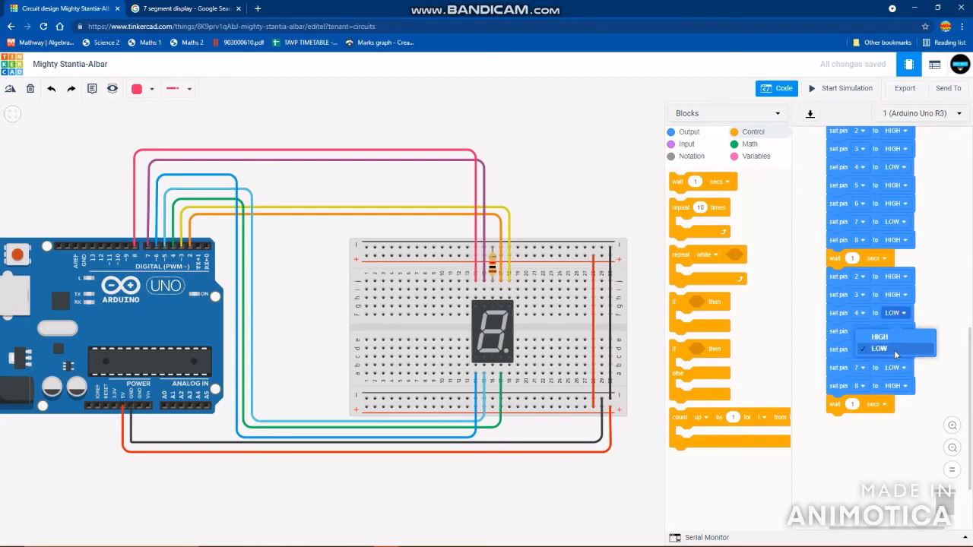
{"action": "left_click", "coordinate": [890, 332]}
{"action": "left_click", "coordinate": [895, 350]}
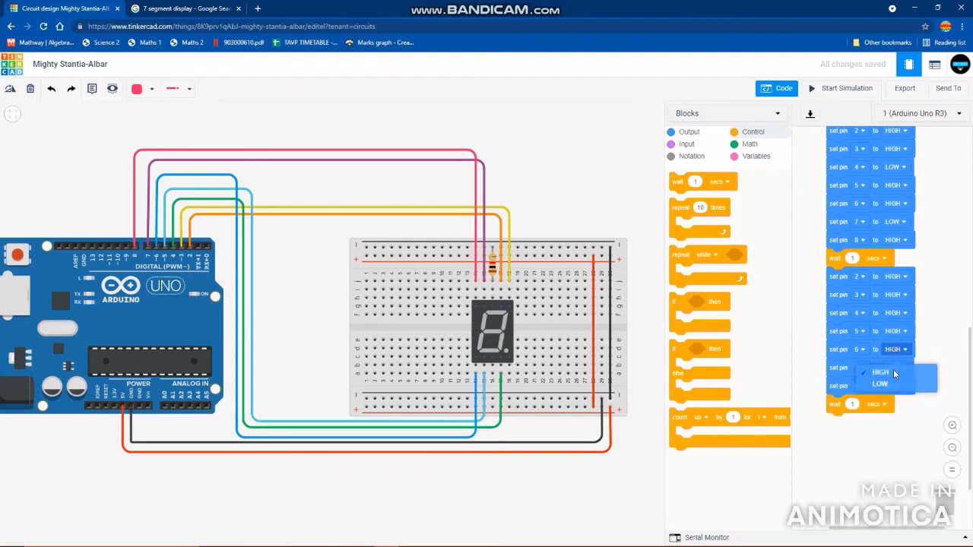
{"action": "left_click", "coordinate": [895, 385]}
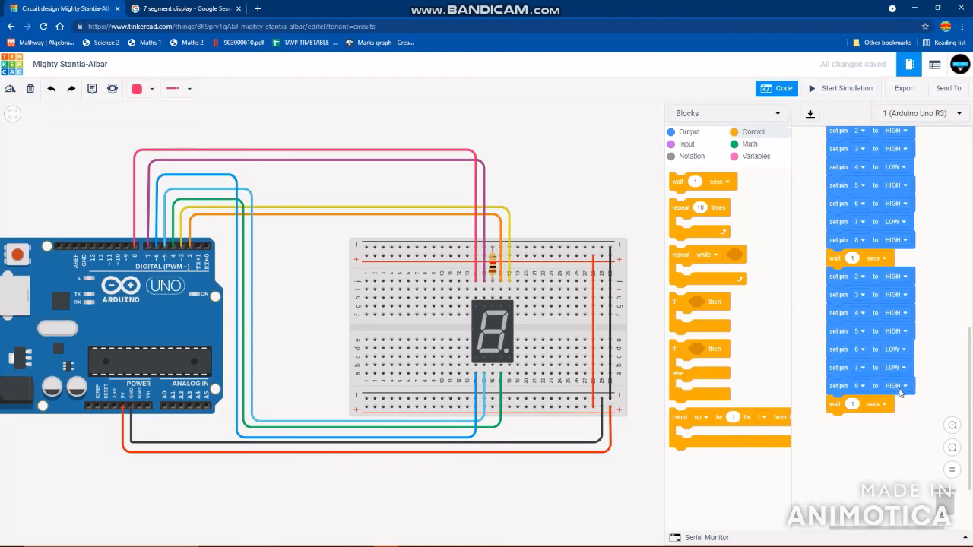
- Run the simulation to check the display counting from 0 to 3, and stop it
{"action": "left_click", "coordinate": [838, 89]}
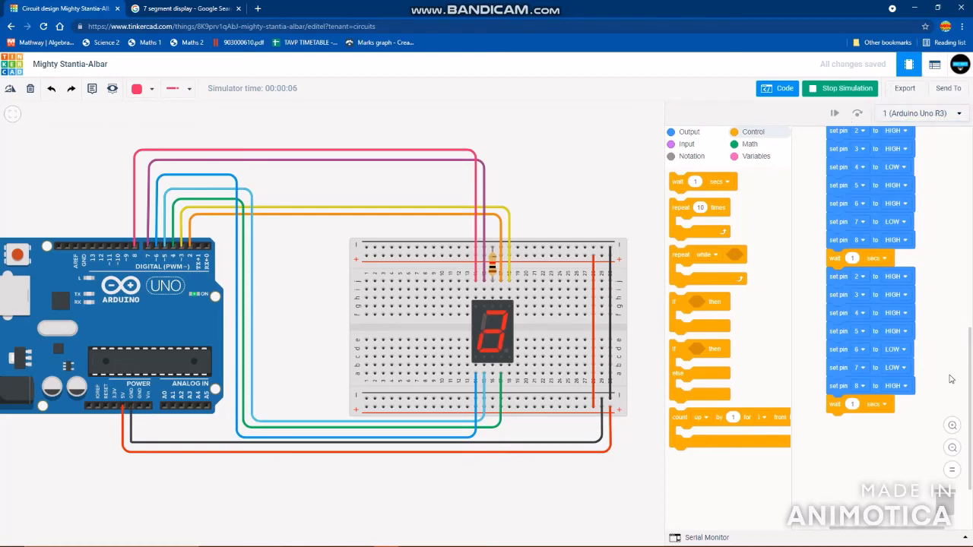
{"action": "scroll", "coordinate": [943, 274], "scroll_direction": "up", "scroll_amount": 3}
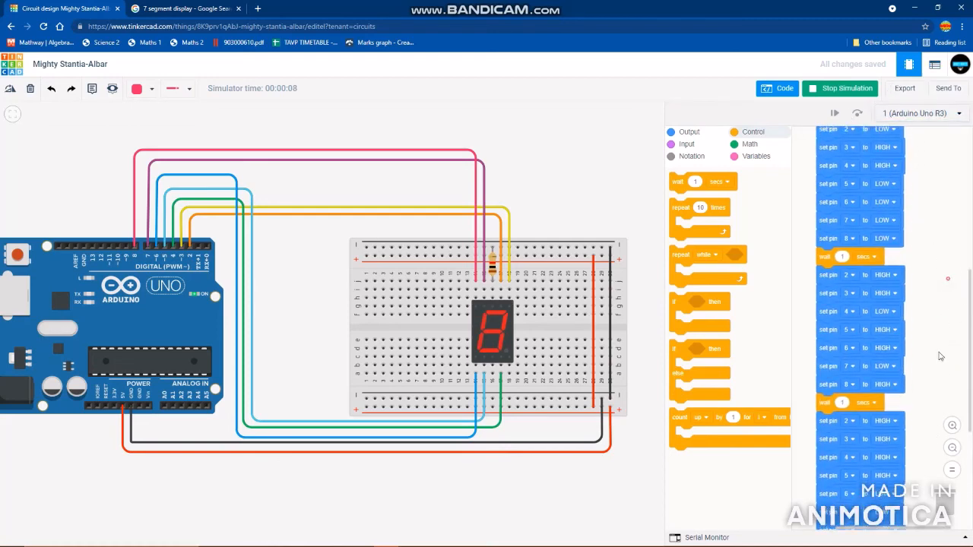
{"action": "scroll", "coordinate": [940, 357], "scroll_direction": "up", "scroll_amount": 3}
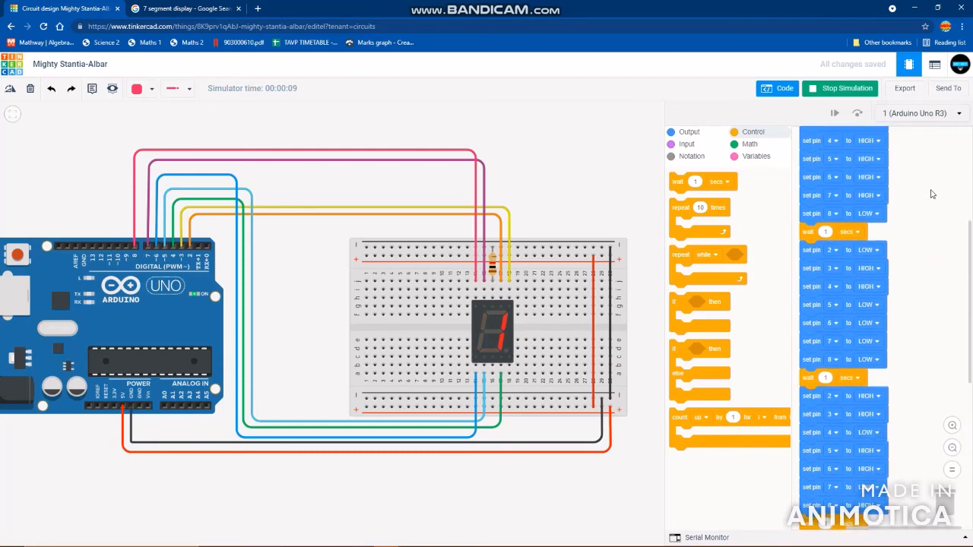
{"action": "left_click", "coordinate": [829, 88]}
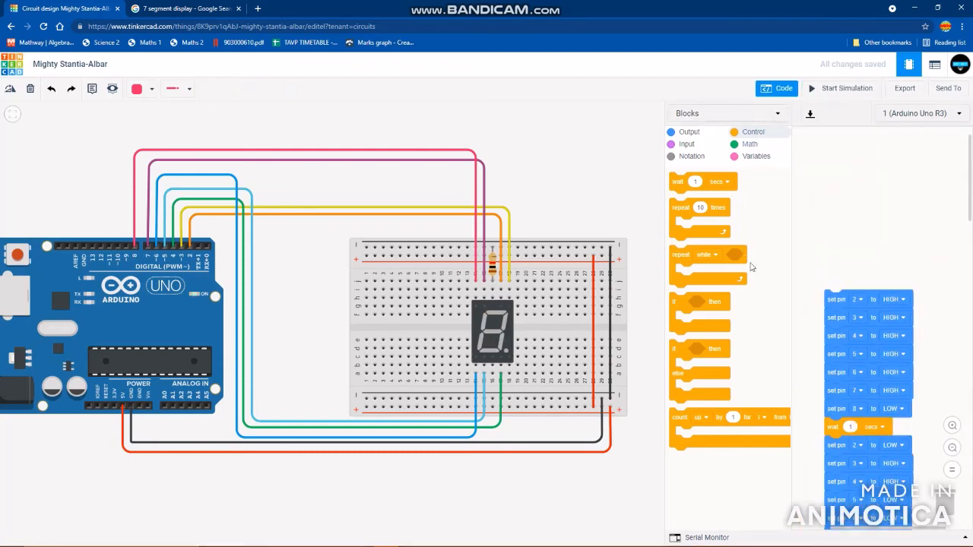
- Review the block sequences in order, starting from digit 0 at the head of the stack
{"action": "scroll", "coordinate": [934, 395], "scroll_direction": "down", "scroll_amount": 2}
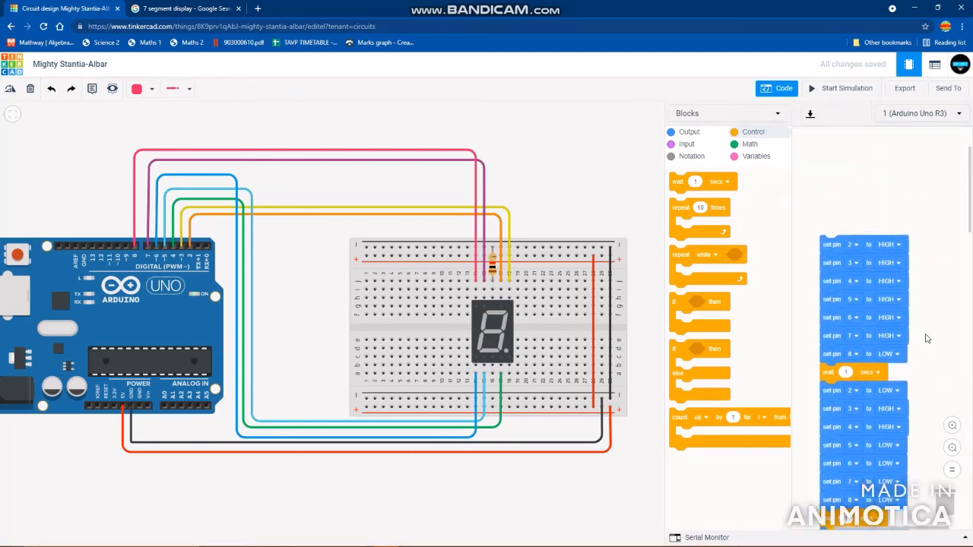
{"action": "scroll", "coordinate": [923, 349], "scroll_direction": "down", "scroll_amount": 2}
{"action": "scroll", "coordinate": [915, 380], "scroll_direction": "down", "scroll_amount": 2}
{"action": "scroll", "coordinate": [913, 379], "scroll_direction": "down", "scroll_amount": 5}
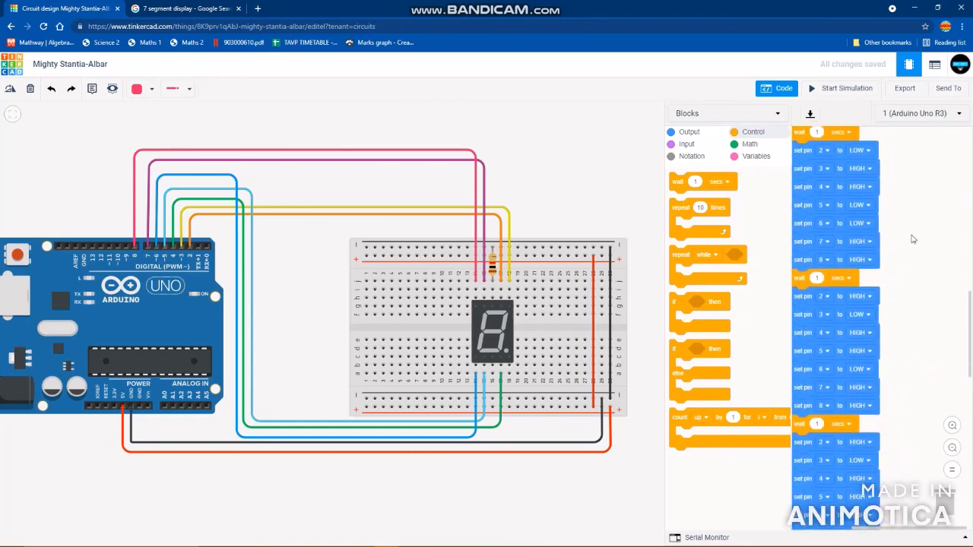
{"action": "scroll", "coordinate": [916, 169], "scroll_direction": "down", "scroll_amount": 5}
{"action": "scroll", "coordinate": [918, 174], "scroll_direction": "down", "scroll_amount": 5}
{"action": "scroll", "coordinate": [915, 378], "scroll_direction": "down", "scroll_amount": 2}
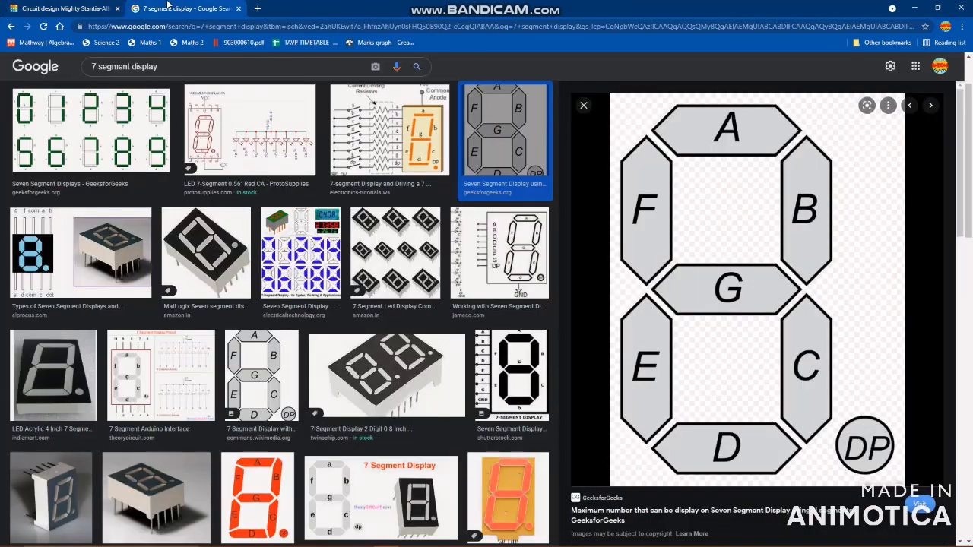
- Consult the segment reference image and examine the pin states in the sequences for digits 3 through 9, down to the final wait block
{"action": "left_click", "coordinate": [169, 8]}
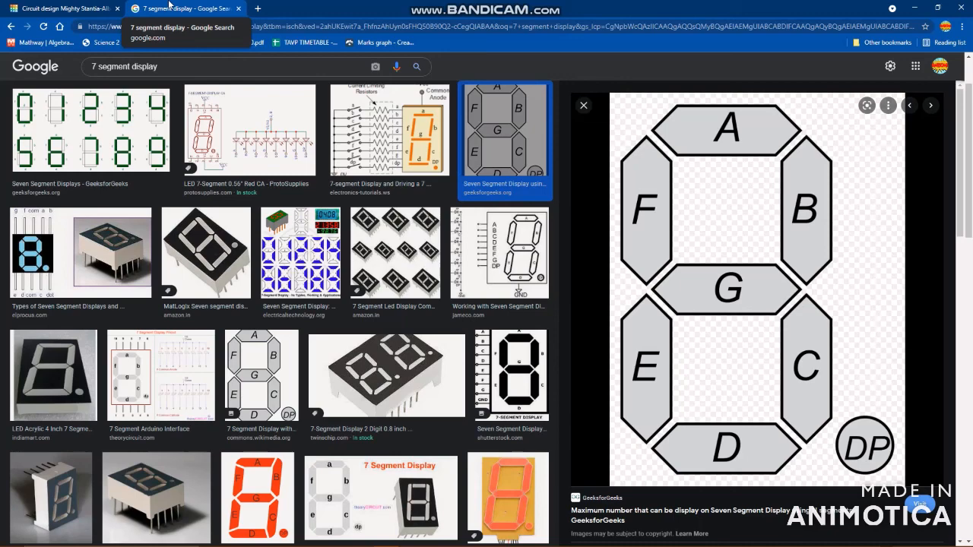
{"action": "left_click", "coordinate": [87, 7]}
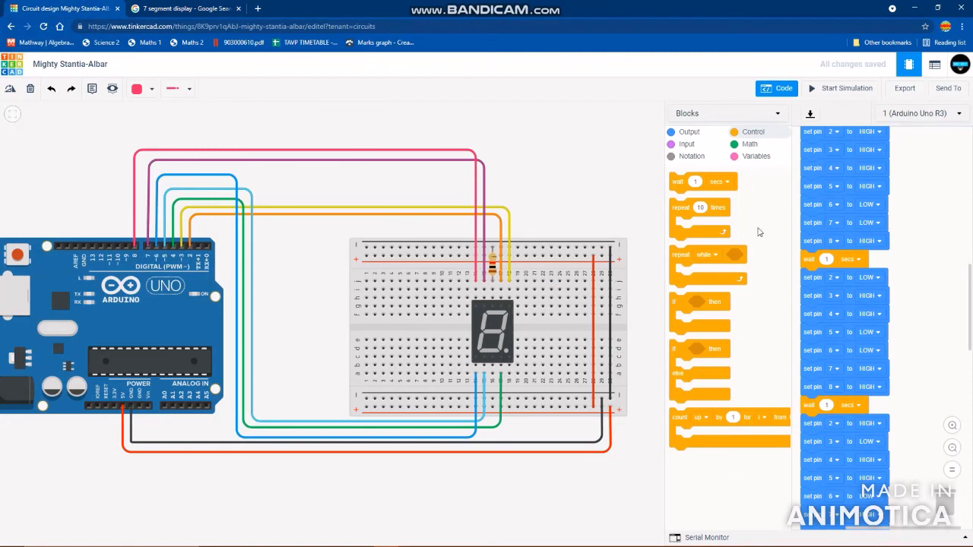
{"action": "scroll", "coordinate": [879, 326], "scroll_direction": "down", "scroll_amount": 3}
{"action": "scroll", "coordinate": [882, 319], "scroll_direction": "down", "scroll_amount": 3}
{"action": "scroll", "coordinate": [908, 194], "scroll_direction": "down", "scroll_amount": 3}
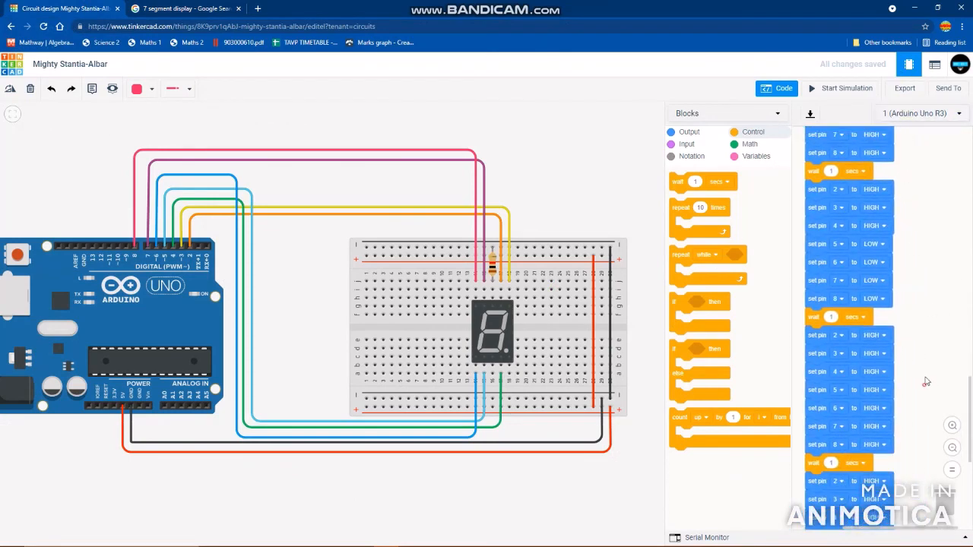
{"action": "scroll", "coordinate": [947, 250], "scroll_direction": "down", "scroll_amount": 2}
{"action": "scroll", "coordinate": [927, 228], "scroll_direction": "down", "scroll_amount": 3}
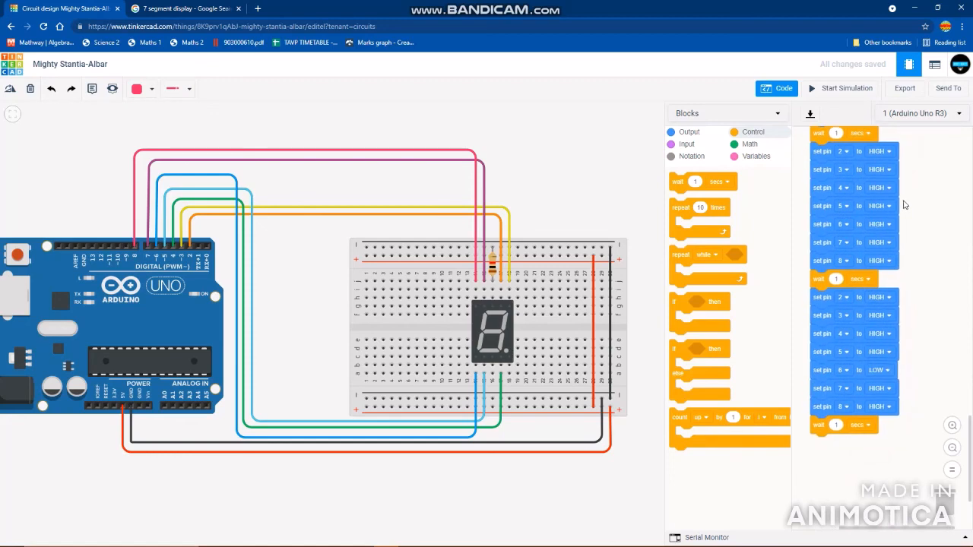
{"action": "scroll", "coordinate": [278, 293], "scroll_direction": "down", "scroll_amount": 3}
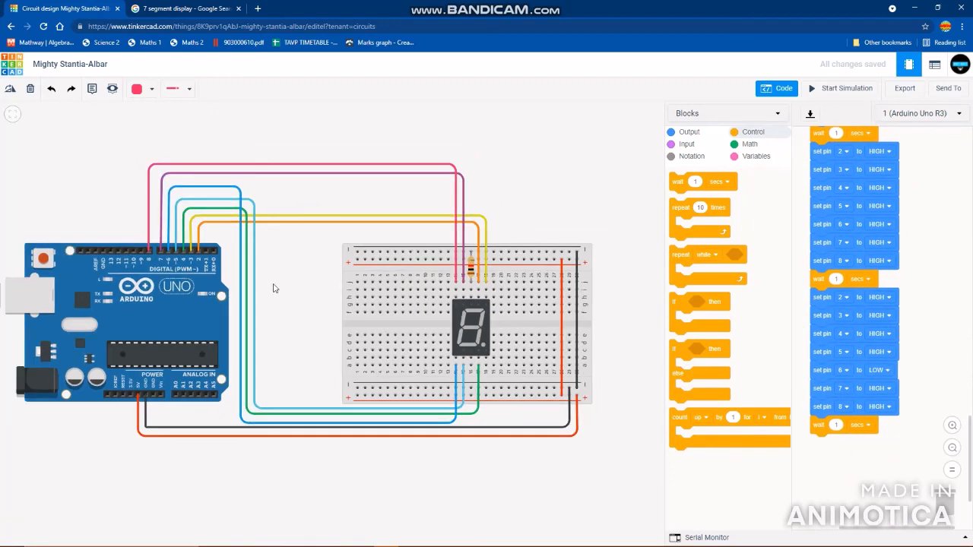